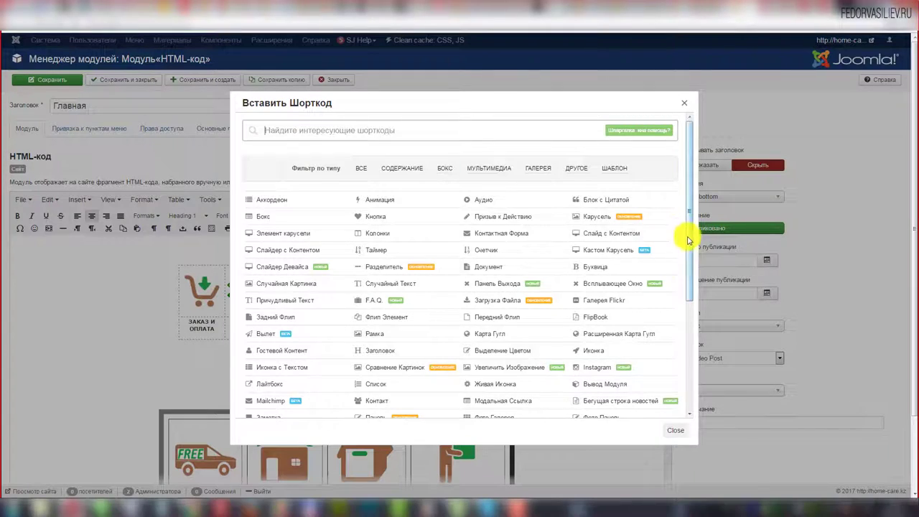
- Browse the available shortcodes by type, filtering by Содержание, Бокс, Мультимедиа and Галерея before showing all of them again
mouse_move(685, 241)
left_mouse_down()
mouse_move(687, 376)
mouse_move(701, 280)
mouse_move(695, 229)
left_mouse_up()
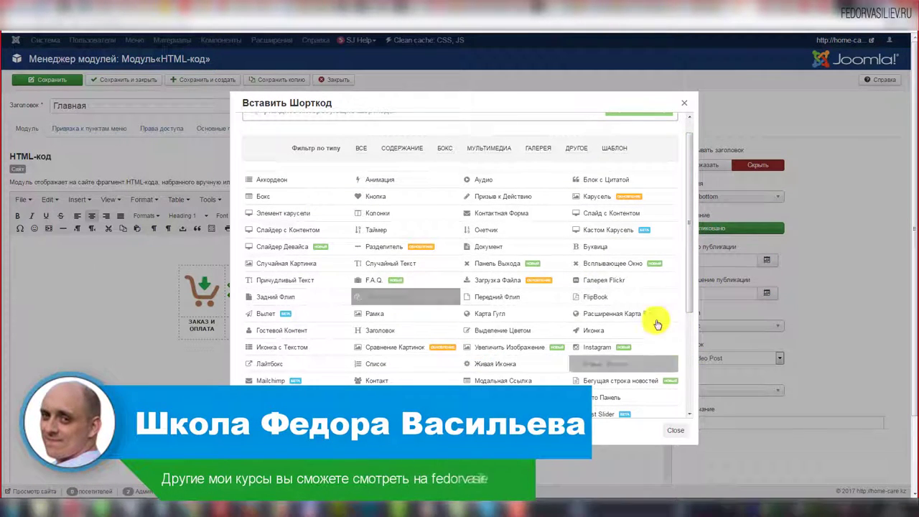
left_click_drag(687, 298, 710, 244)
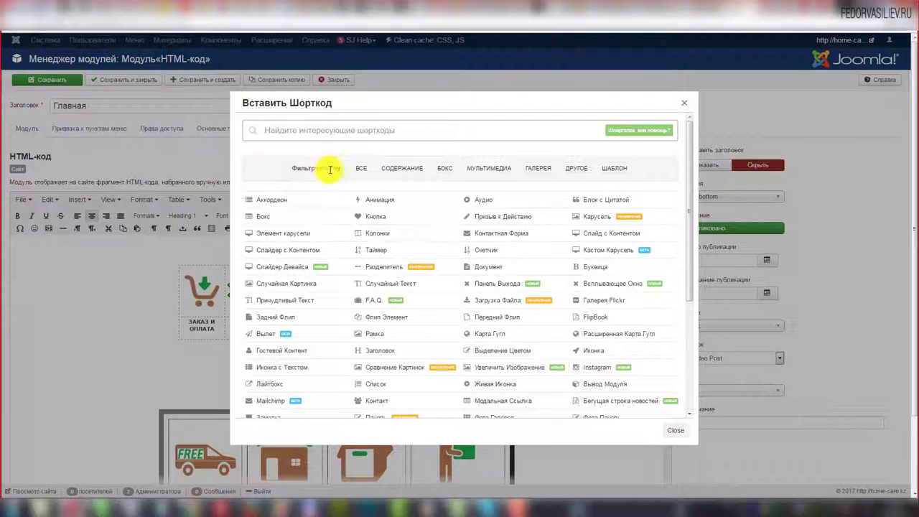
left_click(402, 170)
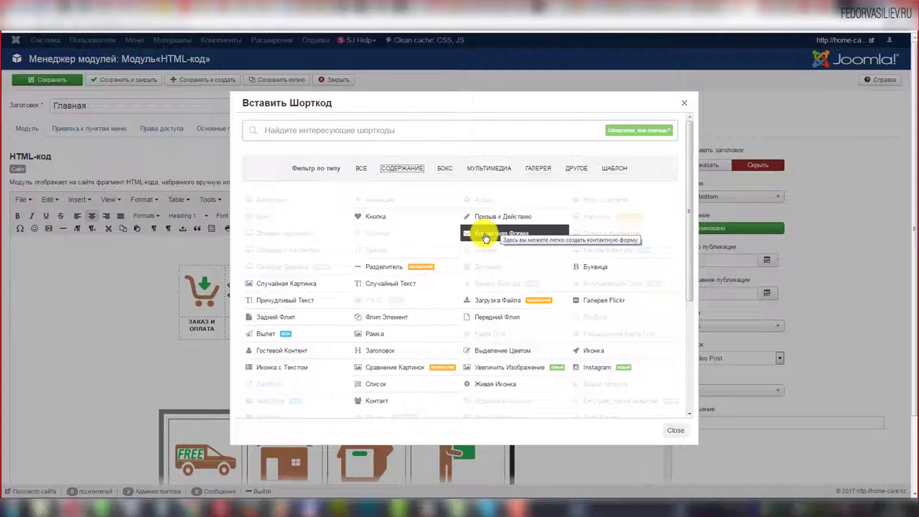
left_click(445, 168)
left_click(501, 169)
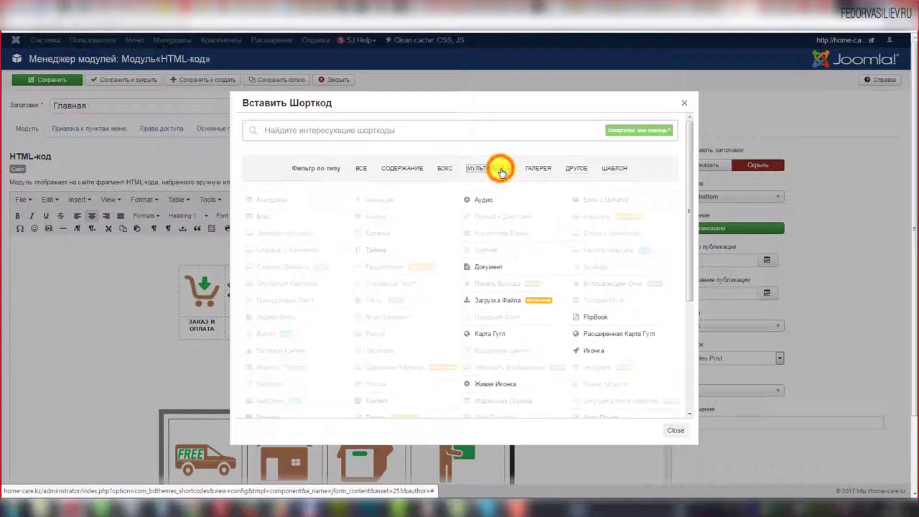
left_click(542, 168)
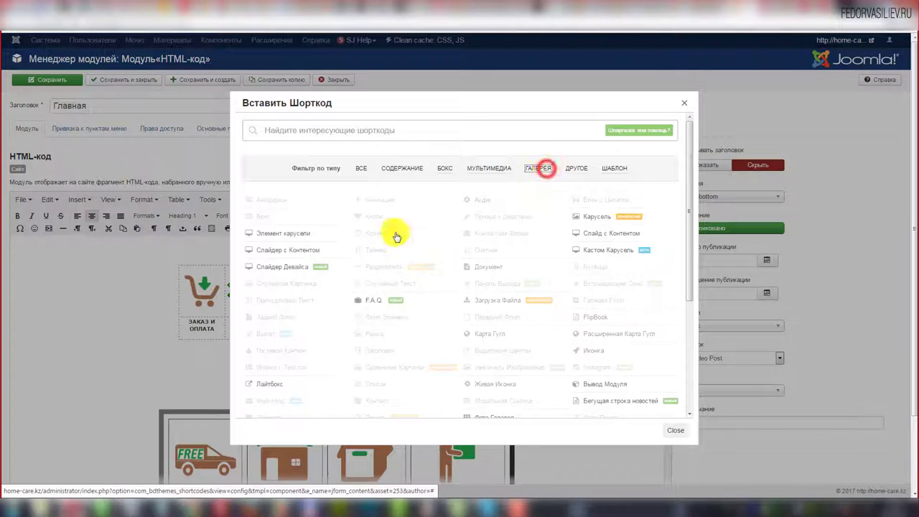
left_click(362, 168)
- Open the settings of the shortcode Строка с Колонками from the shortcode list
scroll(493, 296, "down", 1)
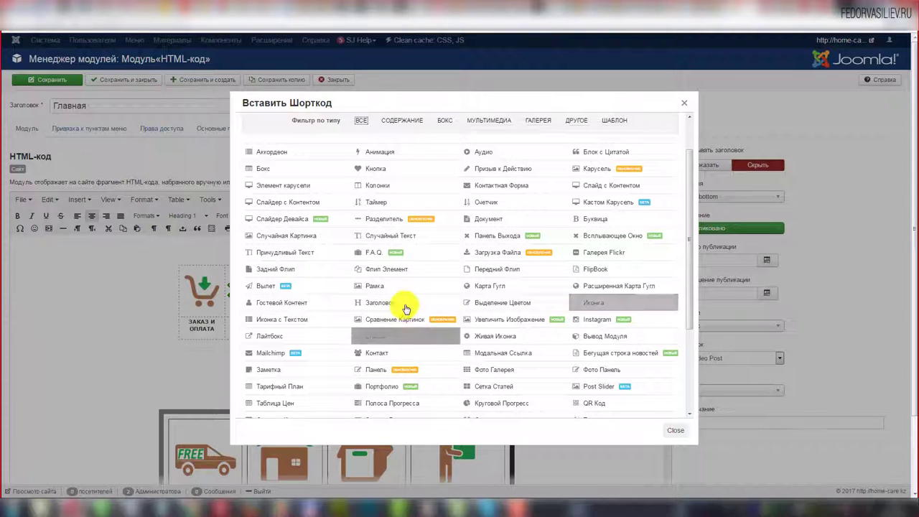
scroll(406, 308, "down", 1)
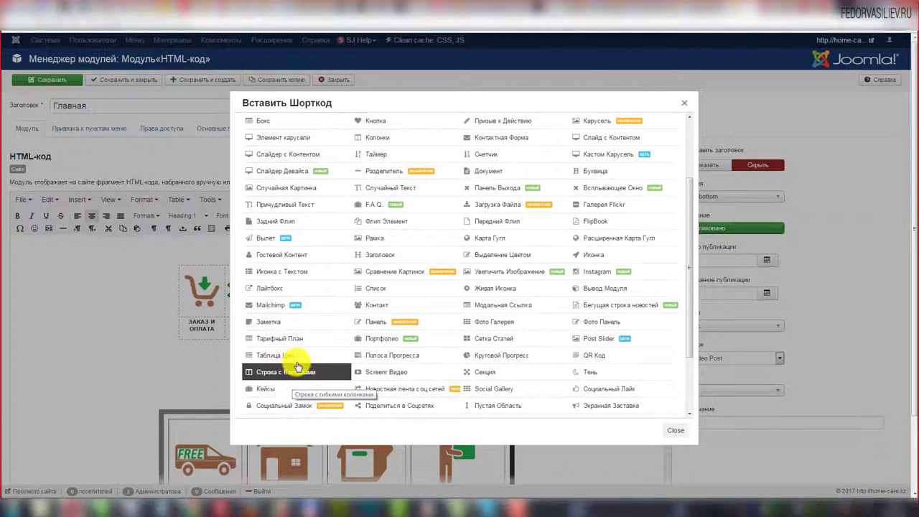
scroll(298, 366, "down", 3)
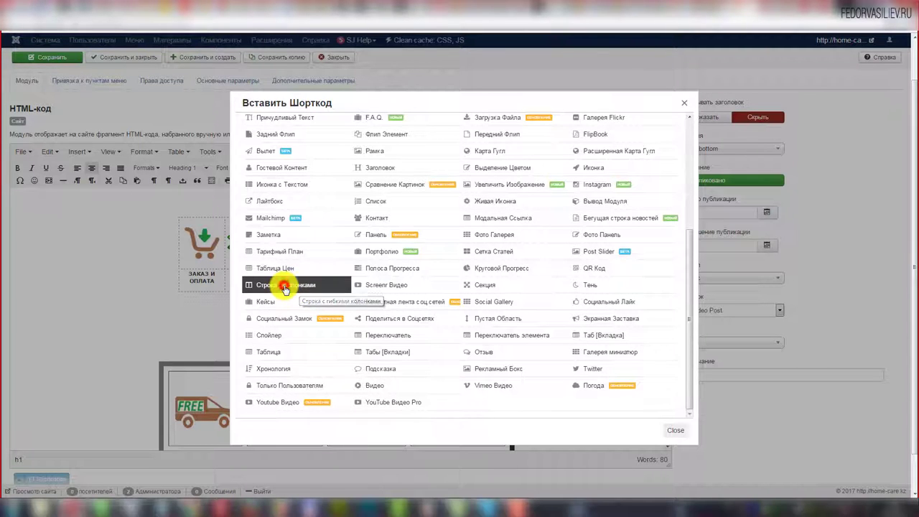
left_click(284, 287)
scroll(420, 287, "down", 3)
scroll(471, 287, "up", 3)
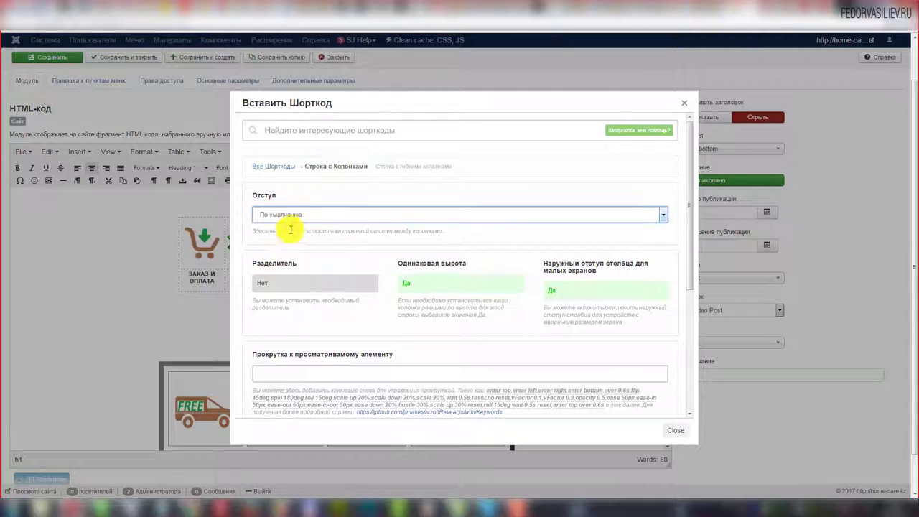
- Examine the column code in the Содержание field of the row shortcode and its list of saved presets
scroll(308, 251, "down", 5)
scroll(466, 351, "down", 2)
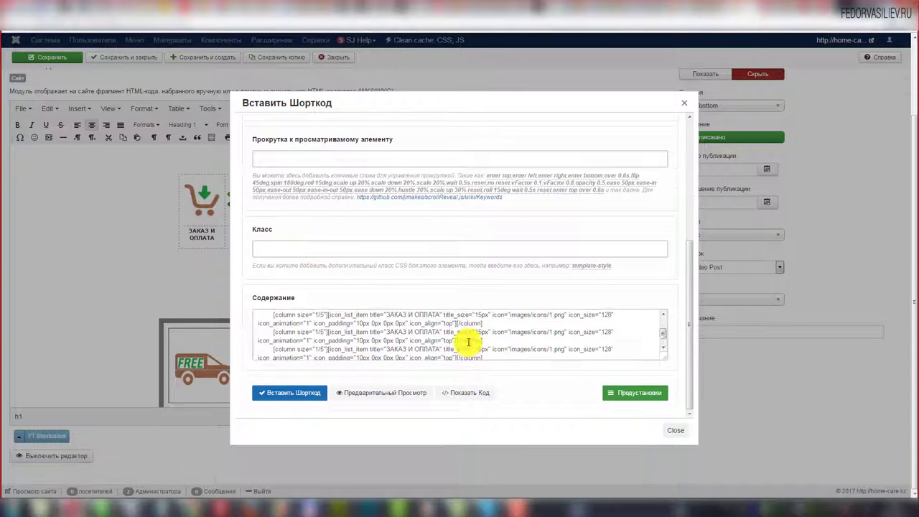
left_click(667, 338)
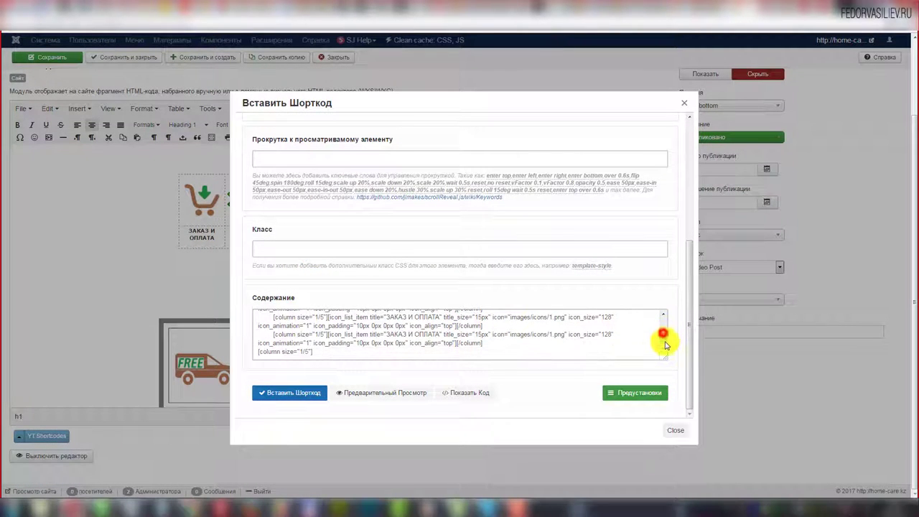
left_click(464, 352)
key("ctrl+a")
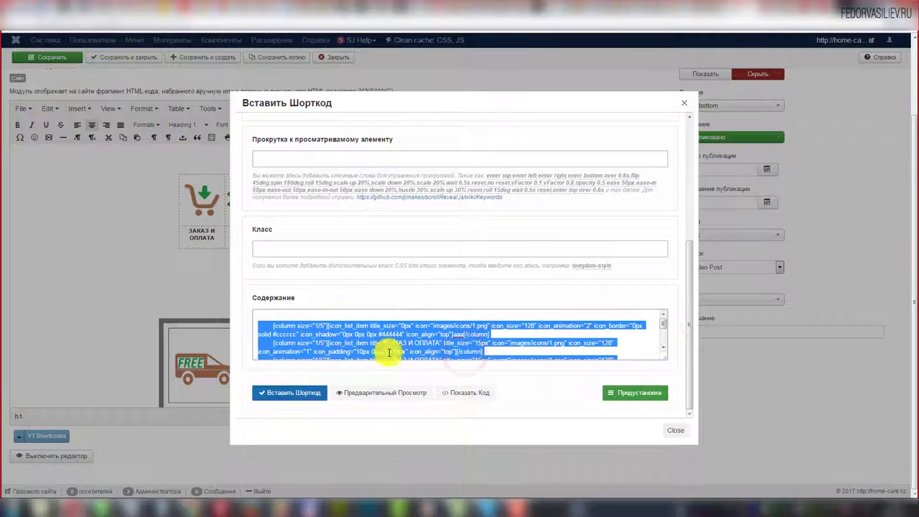
left_click(624, 392)
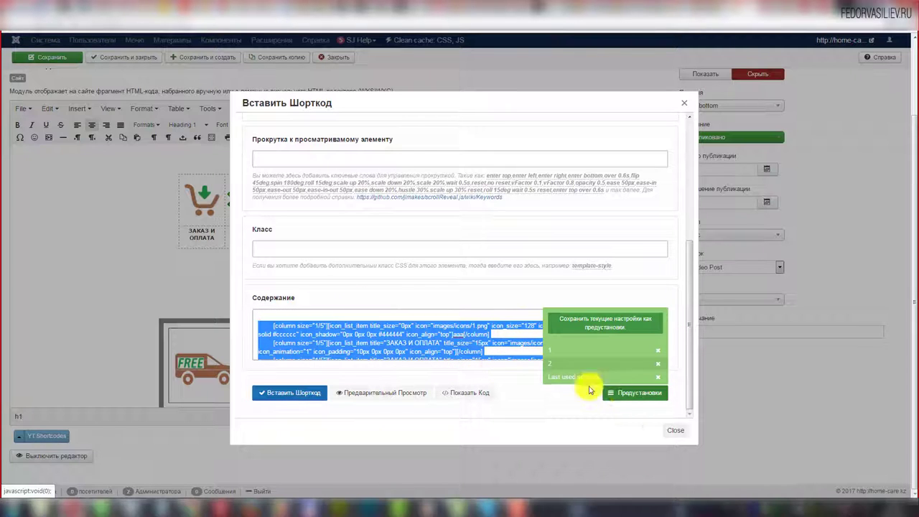
left_click(605, 392)
scroll(493, 332, "down", 3)
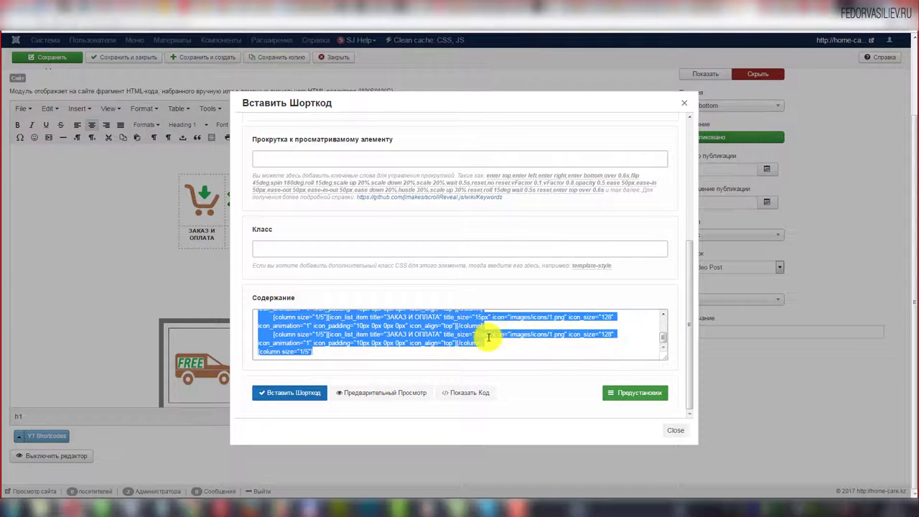
mouse_move(621, 394)
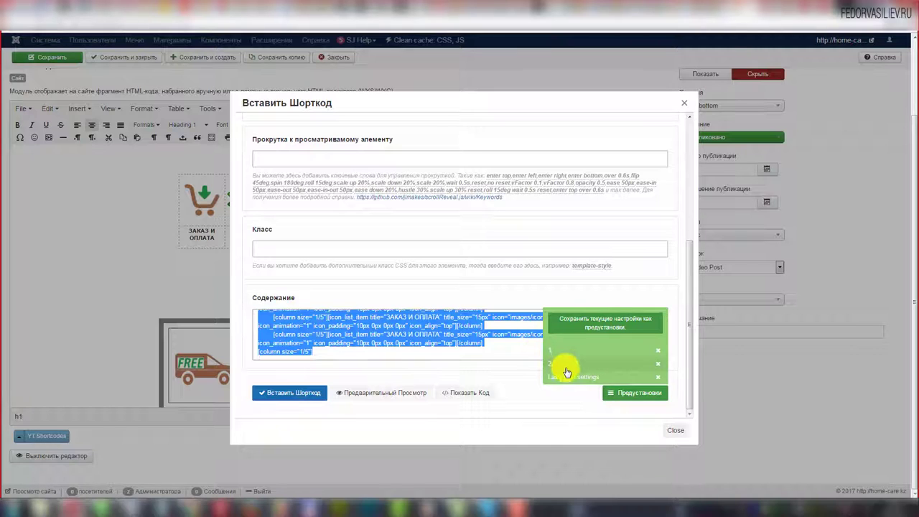
left_click(406, 342)
- Preview the row of columns and review the available options of the Отступ setting
left_click(364, 393)
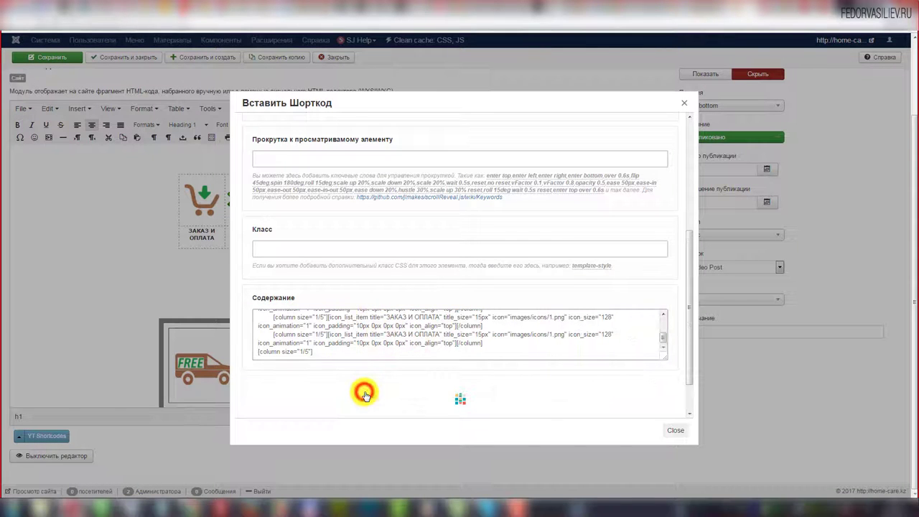
scroll(365, 394, "down", 3)
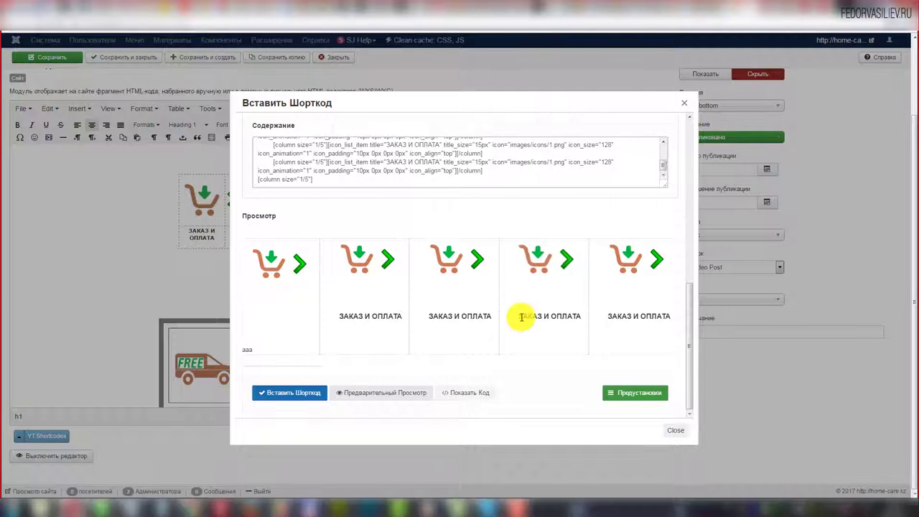
scroll(431, 287, "up", 5)
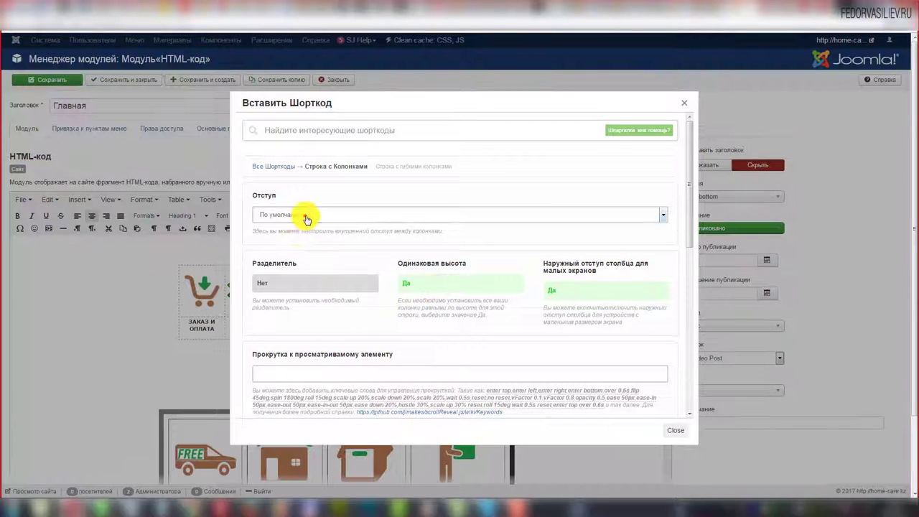
left_click(303, 214)
left_click(306, 218)
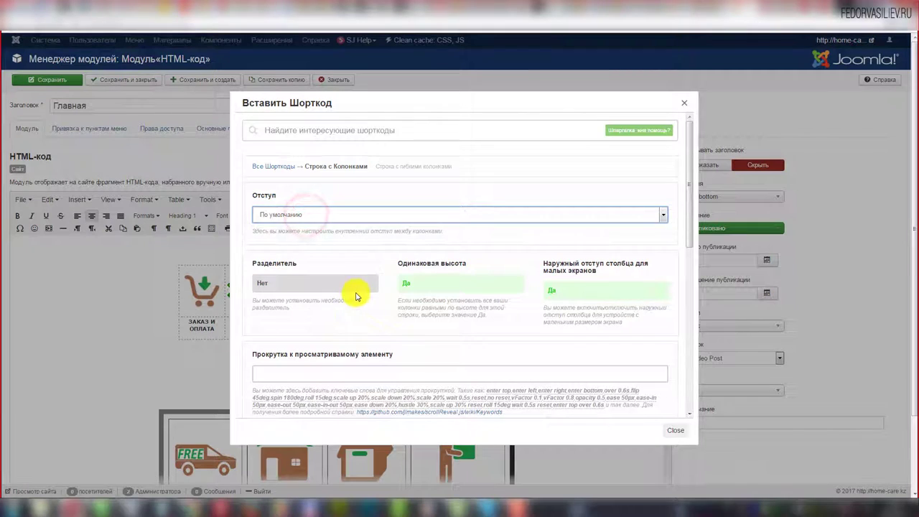
scroll(355, 293, "down", 10)
scroll(444, 286, "down", 2)
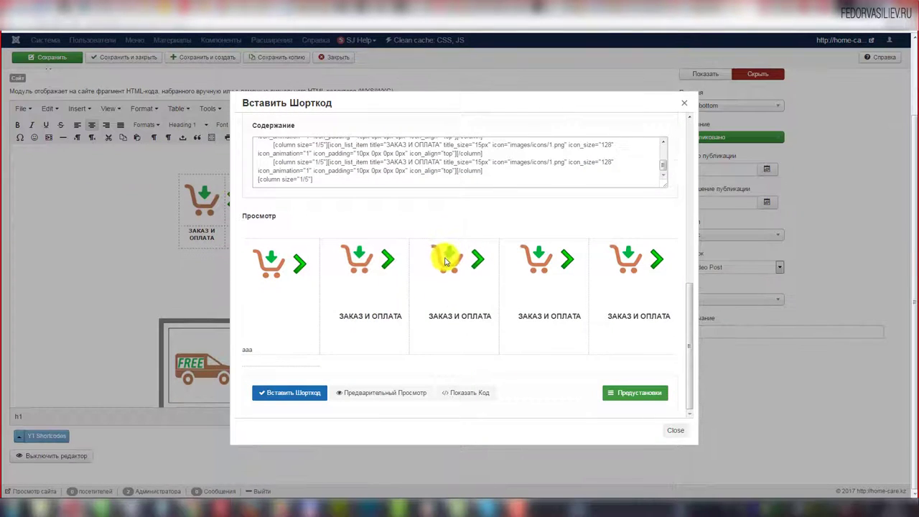
- Load the Last used settings preset into the row shortcode
left_click(615, 394)
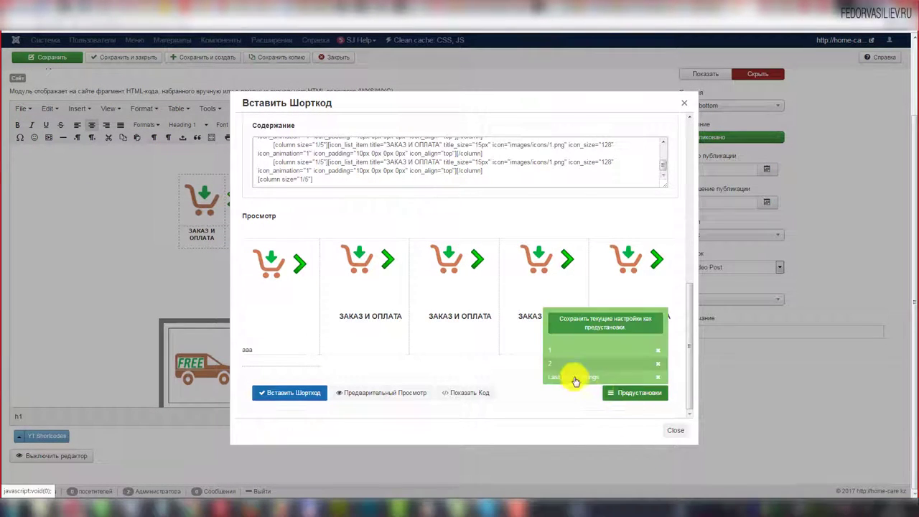
left_click(576, 377)
left_click(665, 399)
left_click(590, 378)
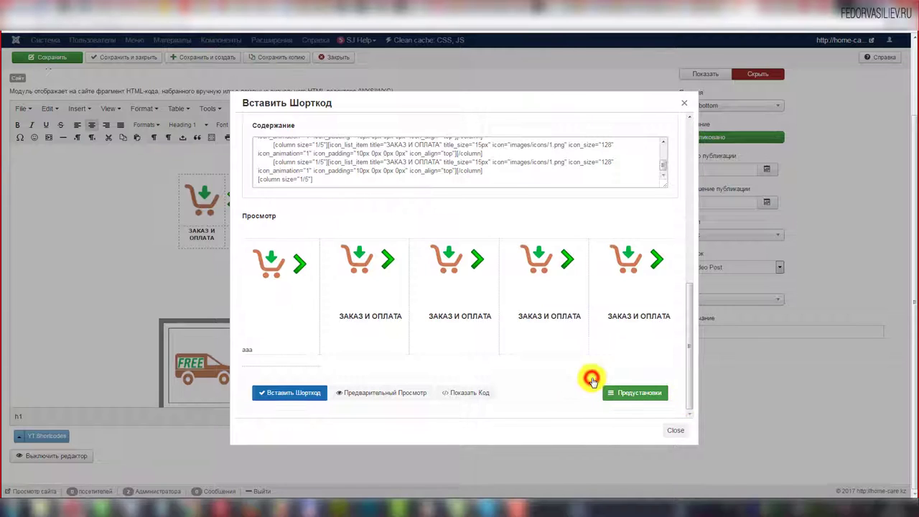
- Delete all saved presets of the row shortcode, including 1, 2 and Last used settings
left_click(650, 391)
left_click(660, 379)
left_click(658, 378)
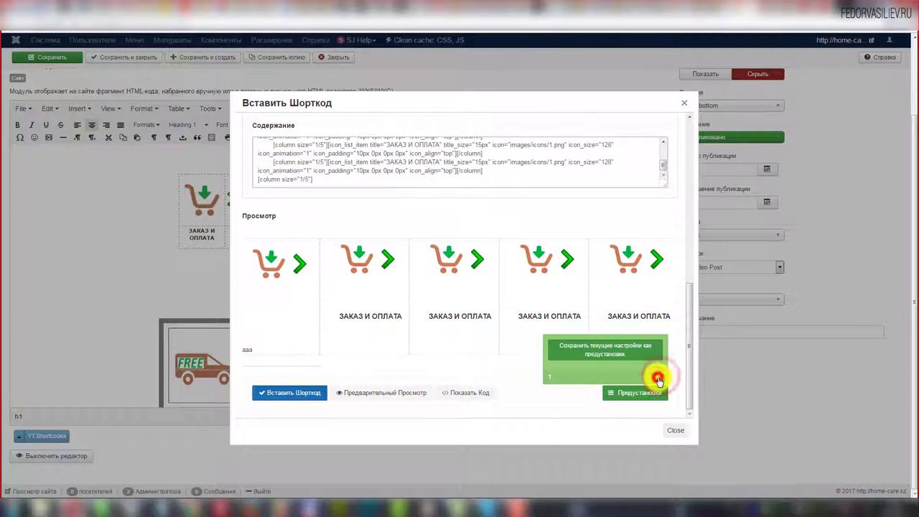
left_click(524, 390)
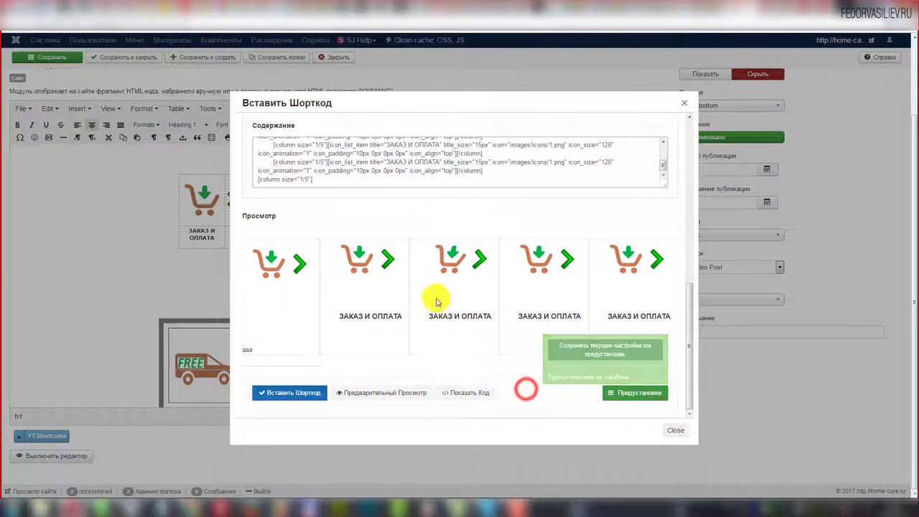
- Return to the full shortcode list and reopen Строка с Колонками with its default column content
scroll(427, 260, "up", 3)
scroll(427, 260, "up", 5)
left_click(406, 127)
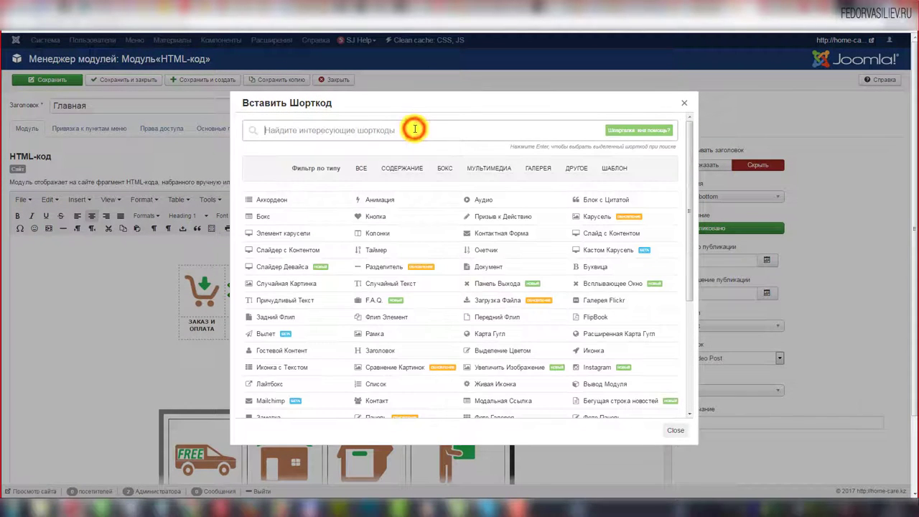
scroll(328, 273, "down", 4)
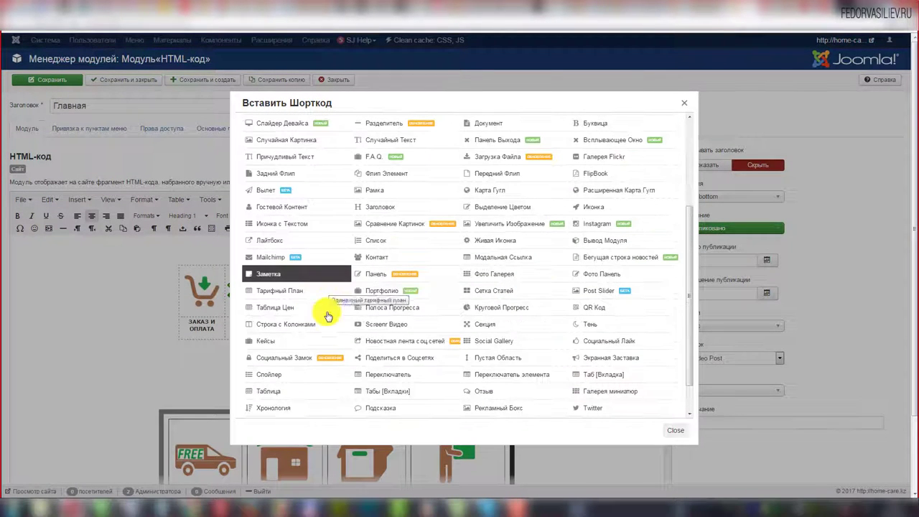
left_click(288, 327)
scroll(293, 323, "down", 5)
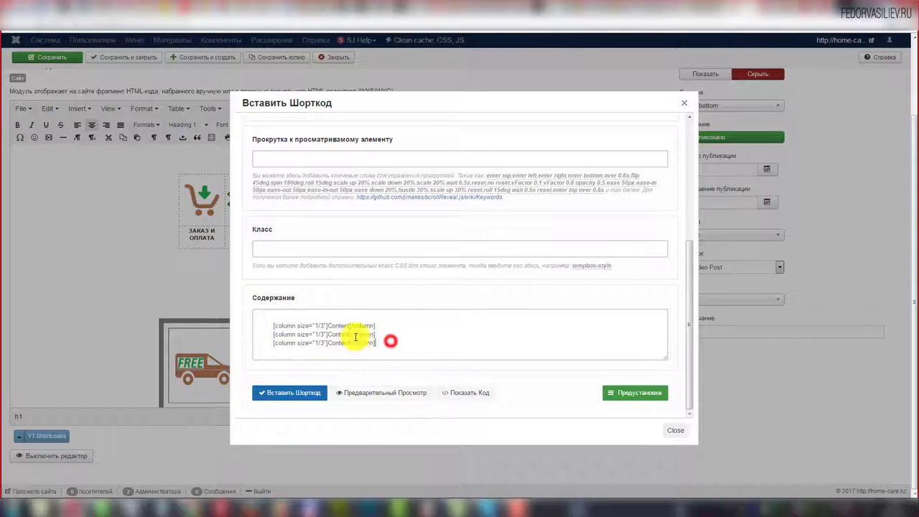
- Preview the row shortcode with its default 1/3 columns
left_click_drag(355, 336, 277, 325)
left_click(364, 392)
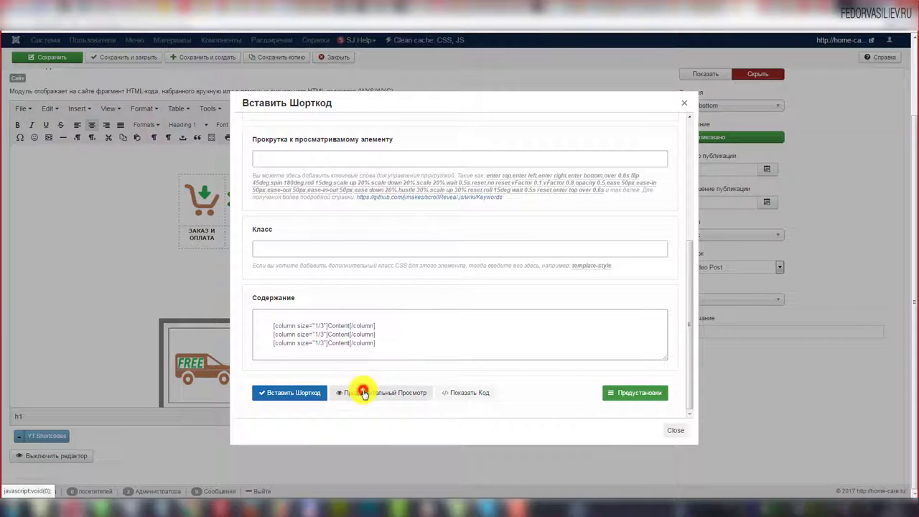
scroll(366, 394, "down", 1)
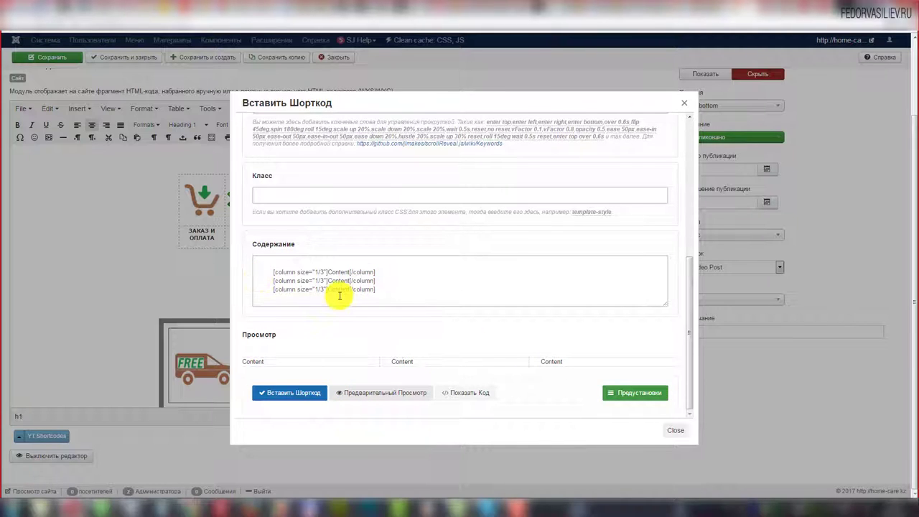
- Copy the last [column size="1/3"] line in the Содержание field and paste it twice below, giving five columns
left_click_drag(381, 288, 272, 291)
key("ctrl+c")
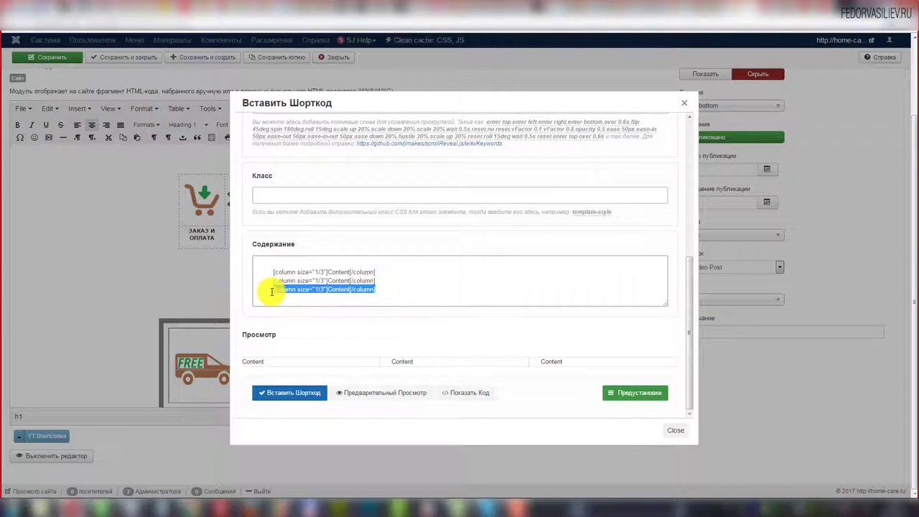
left_click(397, 293)
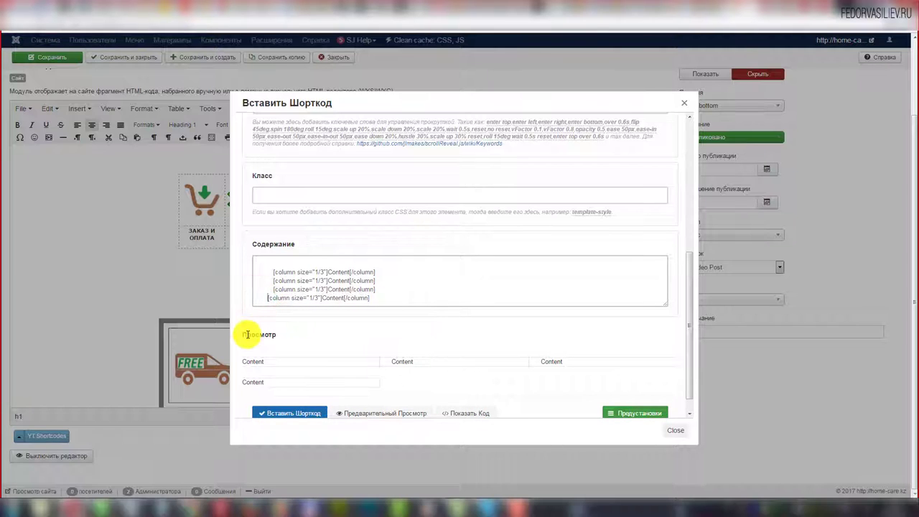
left_click(405, 297)
key("Return")
key("ctrl+v")
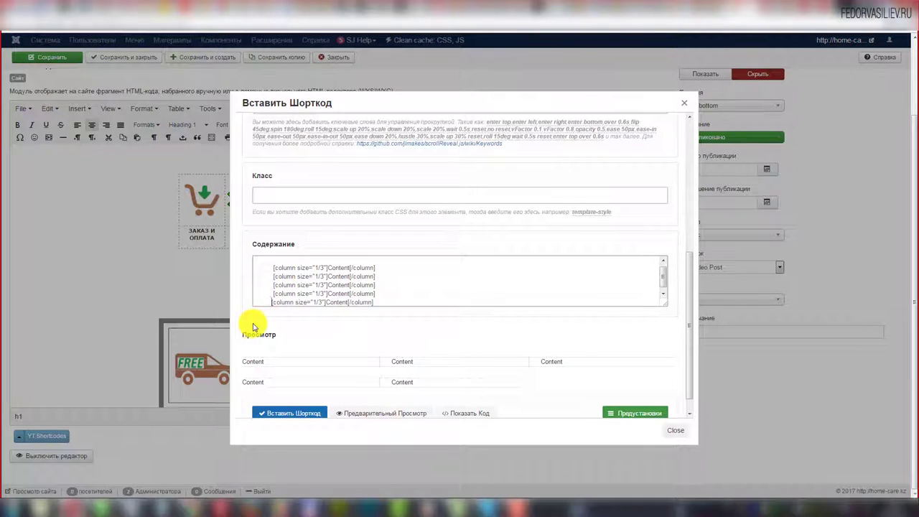
- Change the size of all five [column] lines in the Содержание field to 1/5
left_click(324, 295)
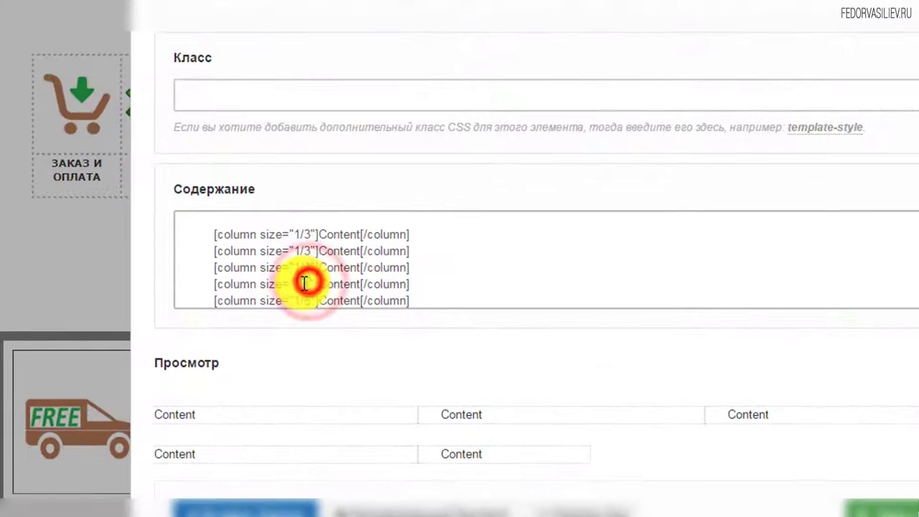
key("BackSpace")
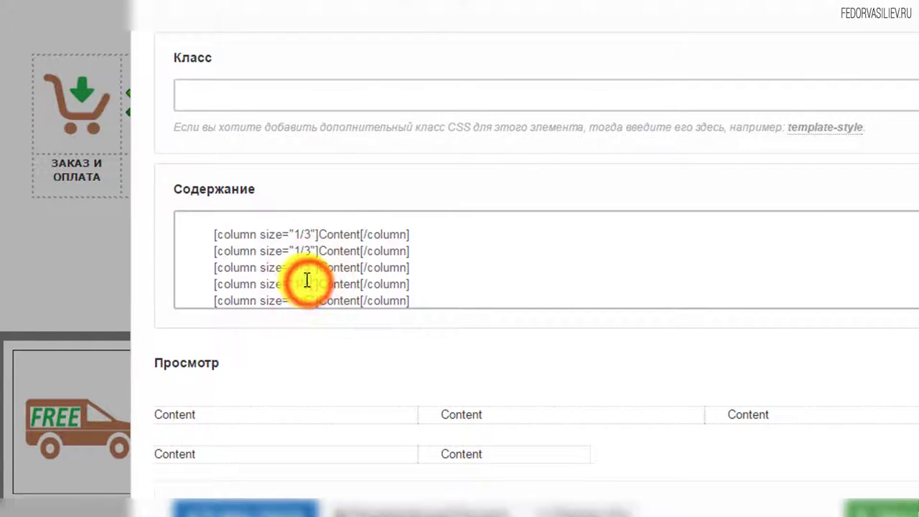
type("5")
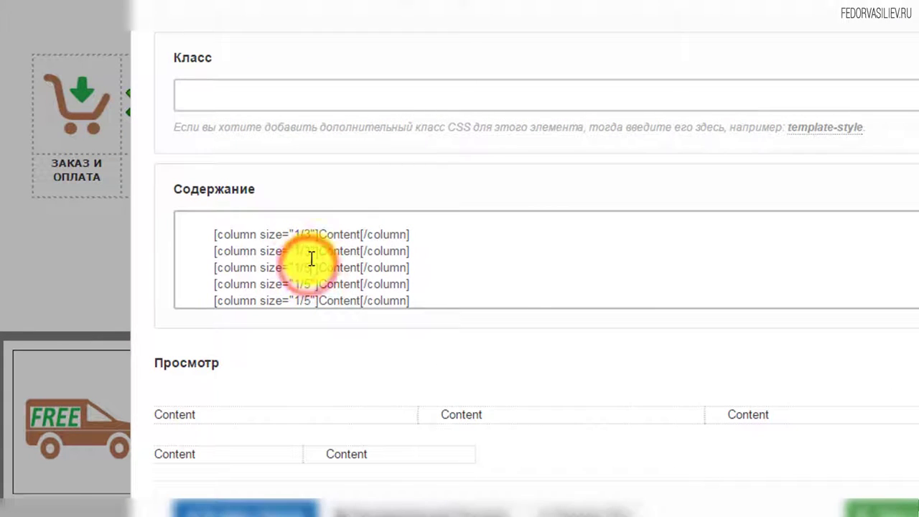
key("BackSpace")
type("5")
left_click(307, 253)
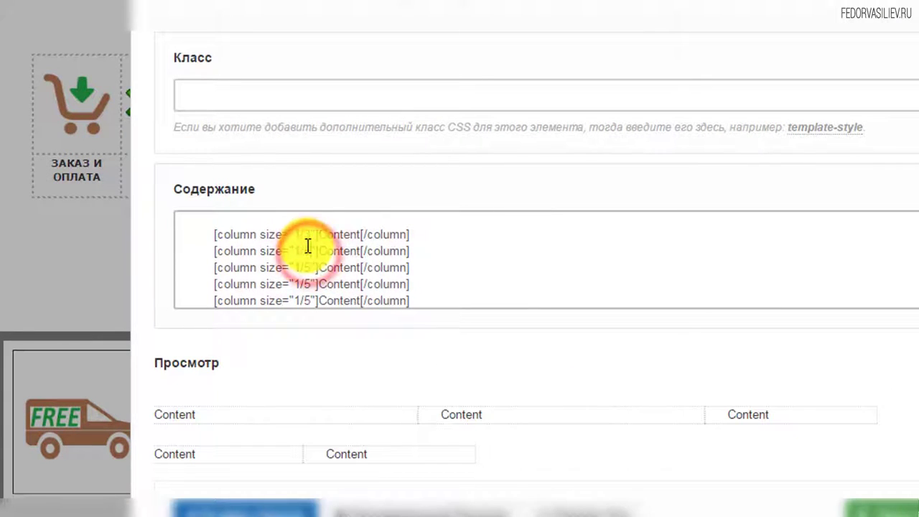
key("BackSpace")
type("5")
left_click(310, 233)
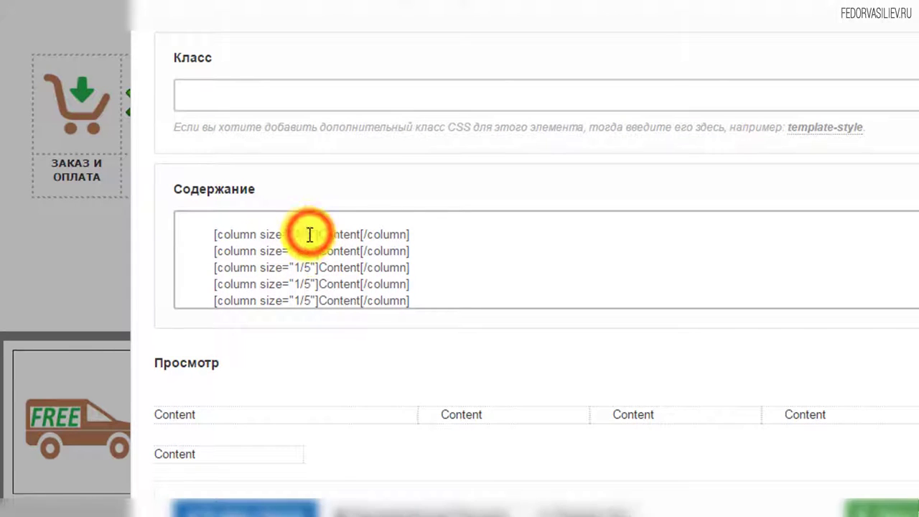
key("BackSpace")
type("5")
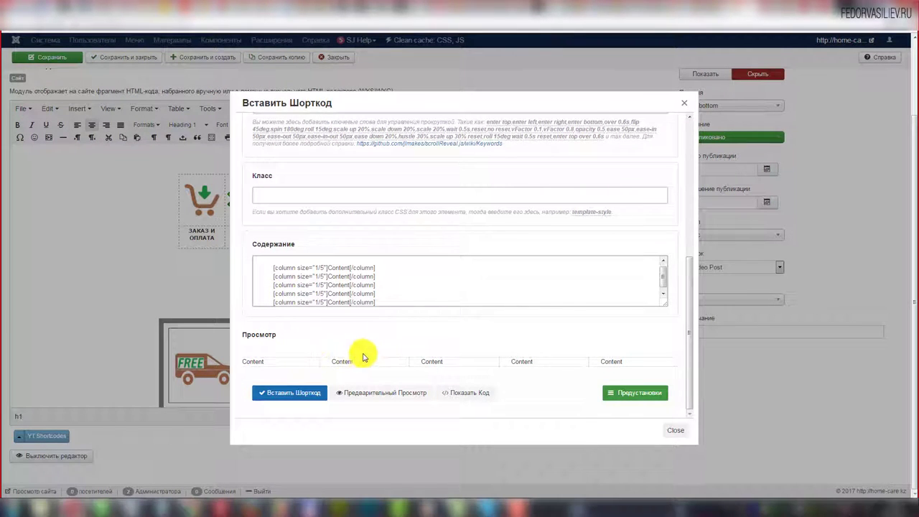
- Preview the row shortcode with its five 1/5 columns
left_click_drag(332, 361, 331, 362)
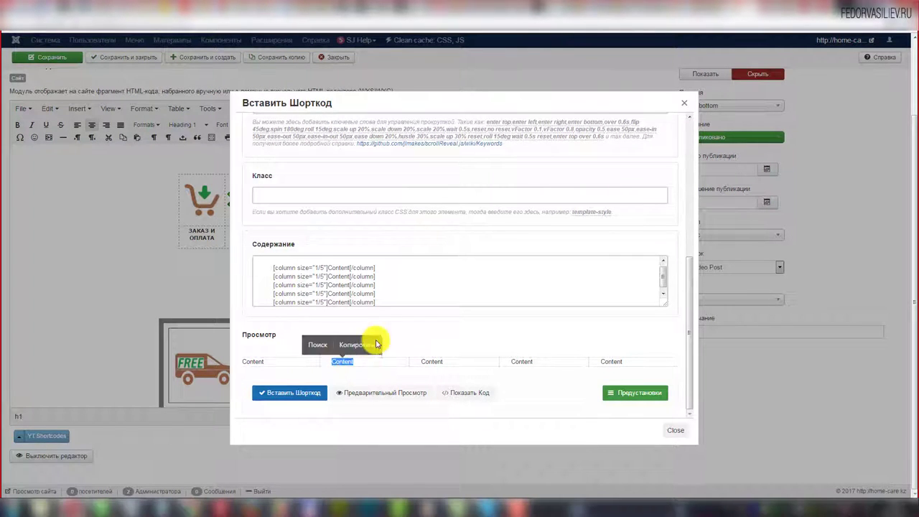
left_click(433, 361)
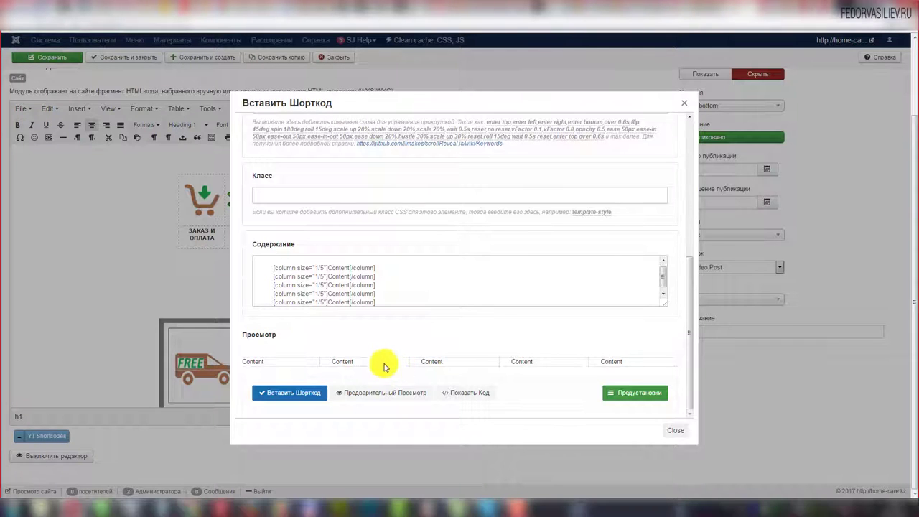
left_click(624, 392)
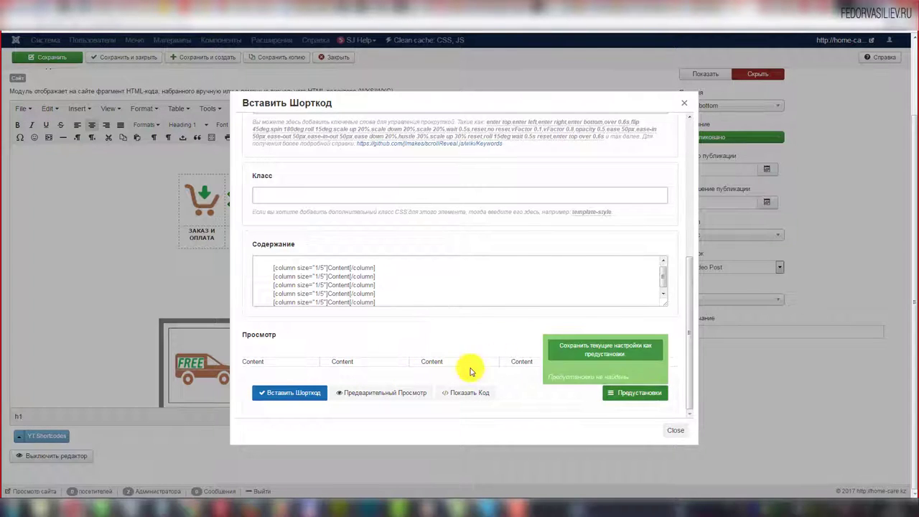
left_click(374, 393)
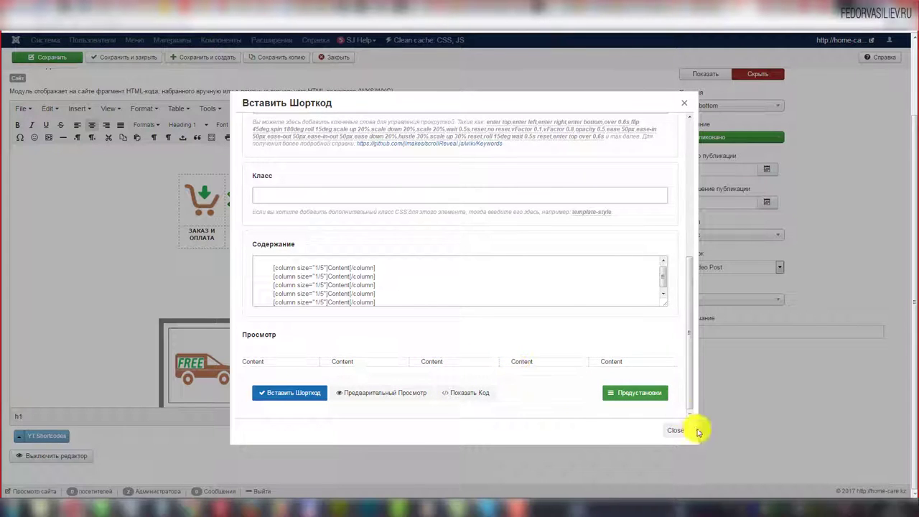
left_click(622, 396)
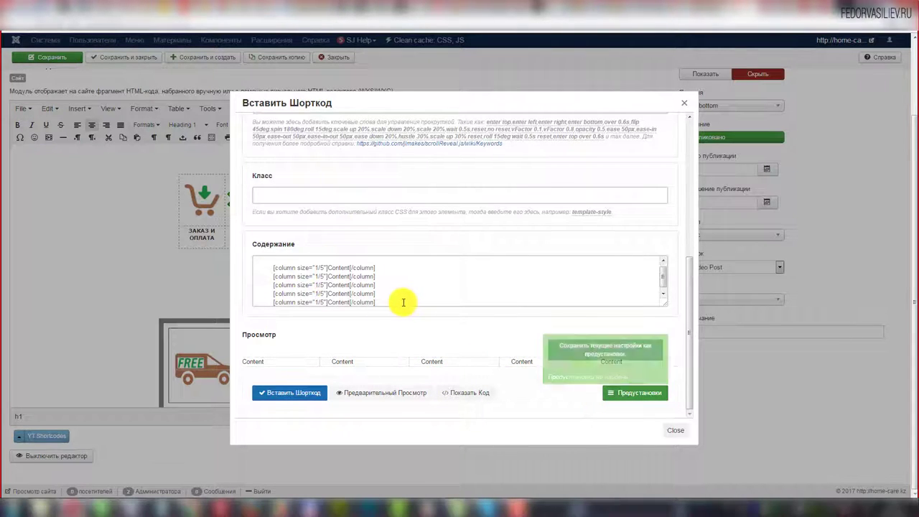
- Dismiss the Windows color scheme prompt, keeping the current scheme but allowing the prompt to be shown again
left_click_drag(395, 301, 302, 267)
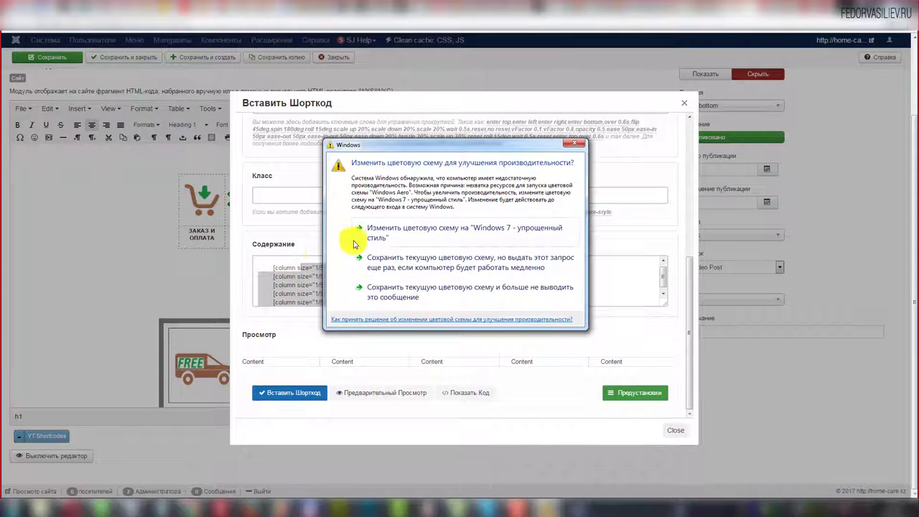
left_click(384, 261)
left_click(417, 289)
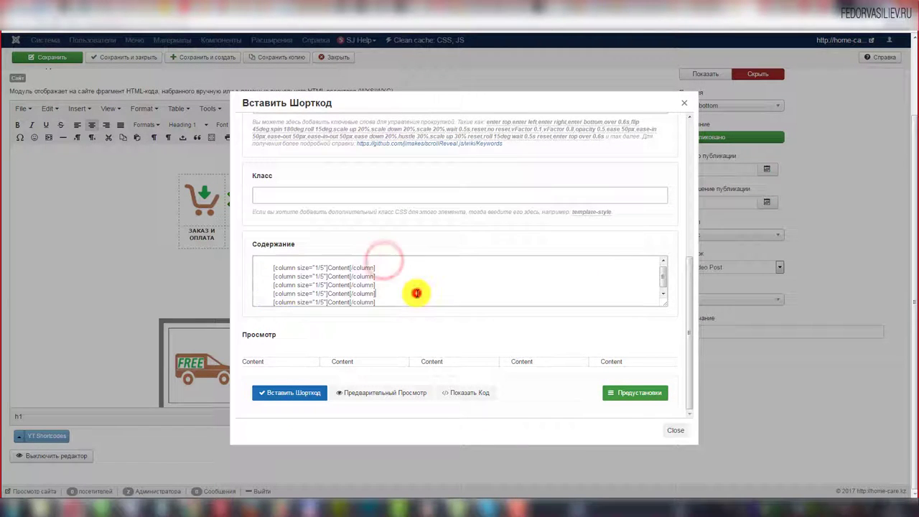
- Save the current five-column row settings as a preset named 1
left_click(619, 391)
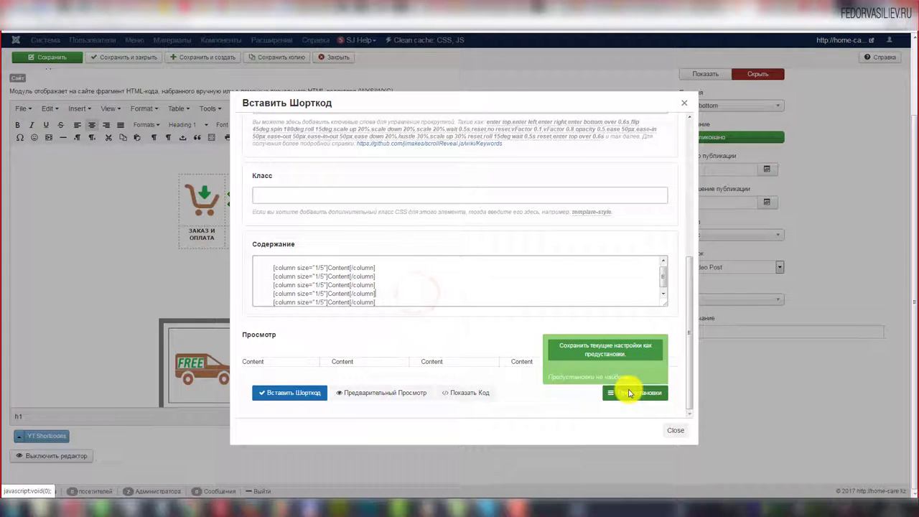
left_click(606, 350)
left_click_drag(383, 74, 321, 81)
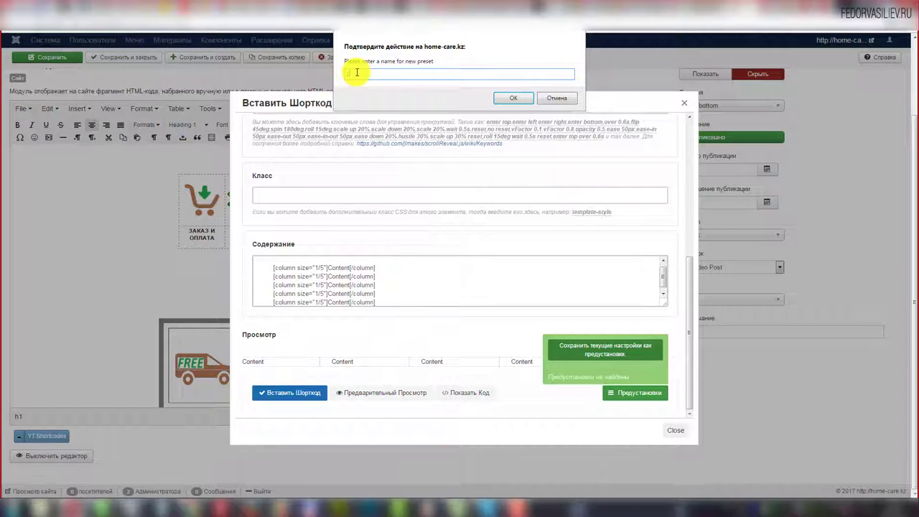
left_click(506, 99)
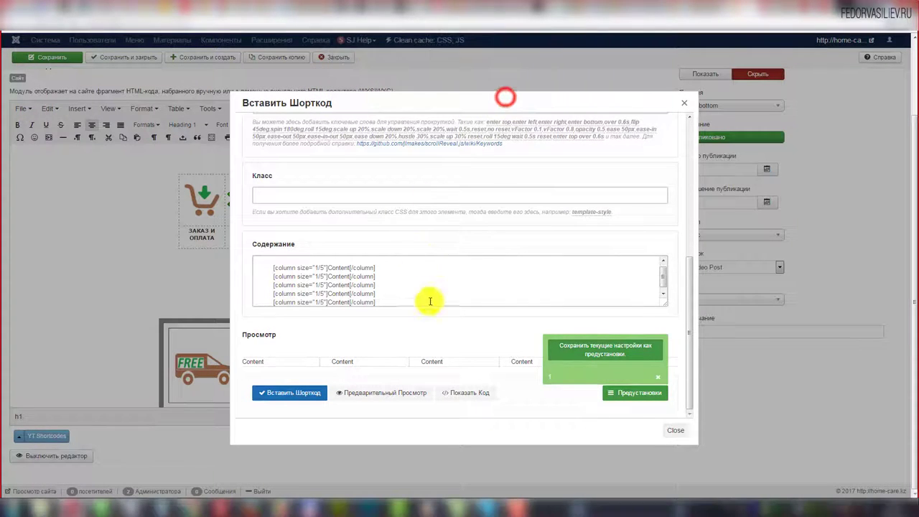
mouse_move(602, 396)
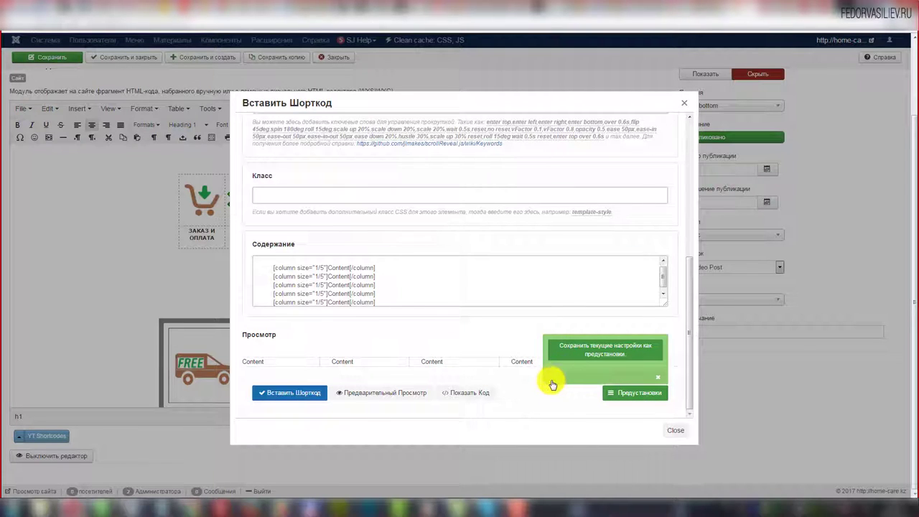
left_click_drag(437, 301, 240, 261)
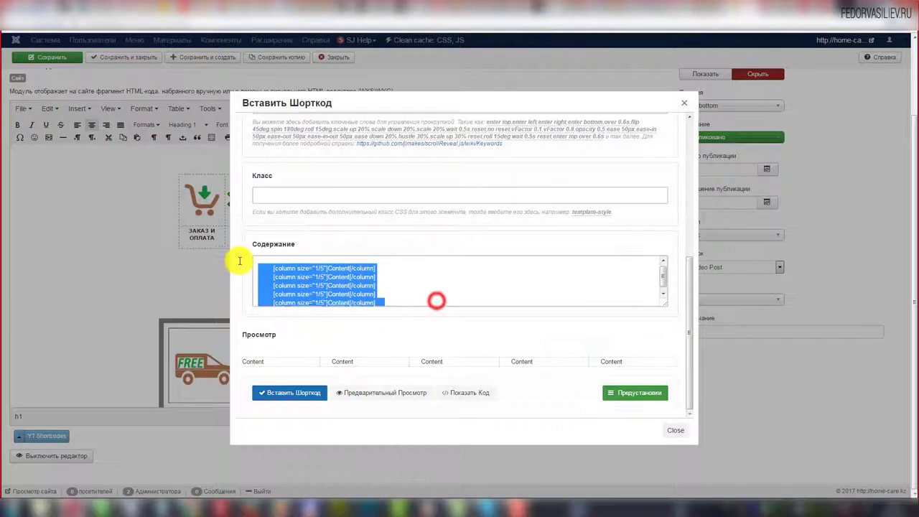
left_click(273, 282)
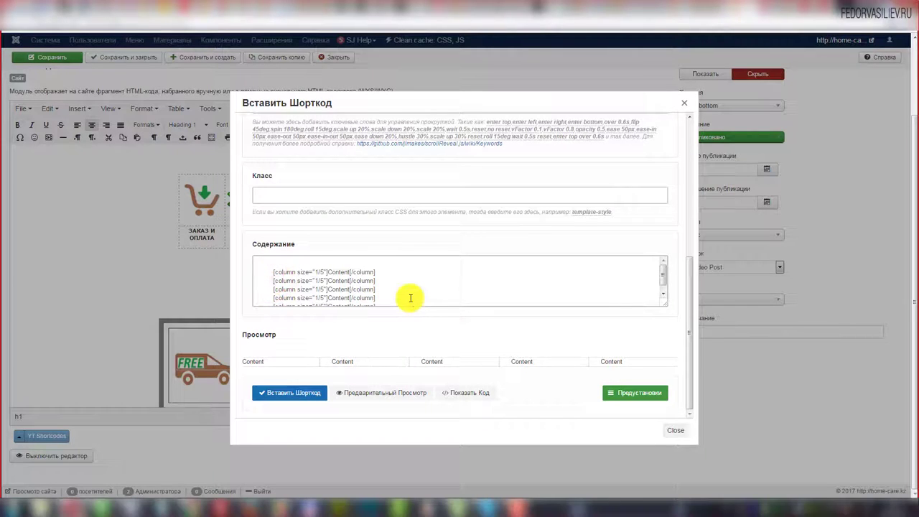
left_click_drag(389, 300, 349, 269)
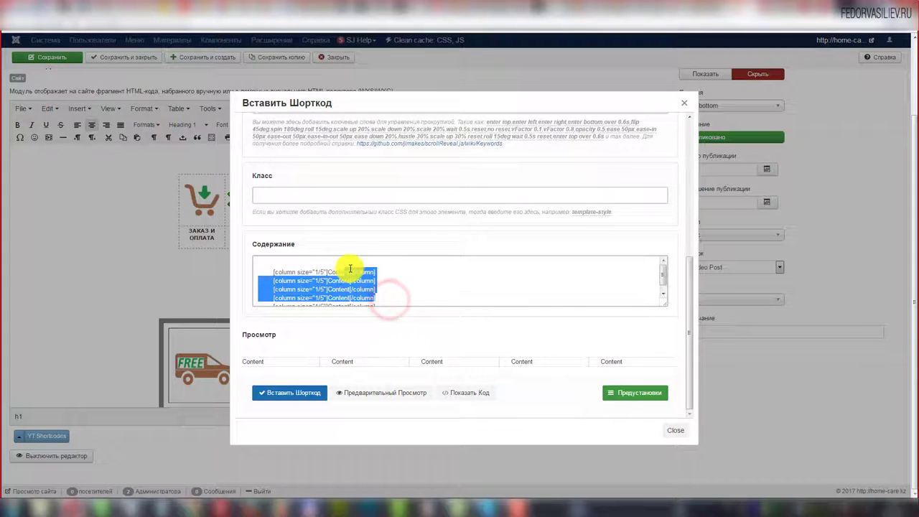
- Return to the full shortcode list and open the Иконка с Текстом shortcode
scroll(502, 263, "up", 10)
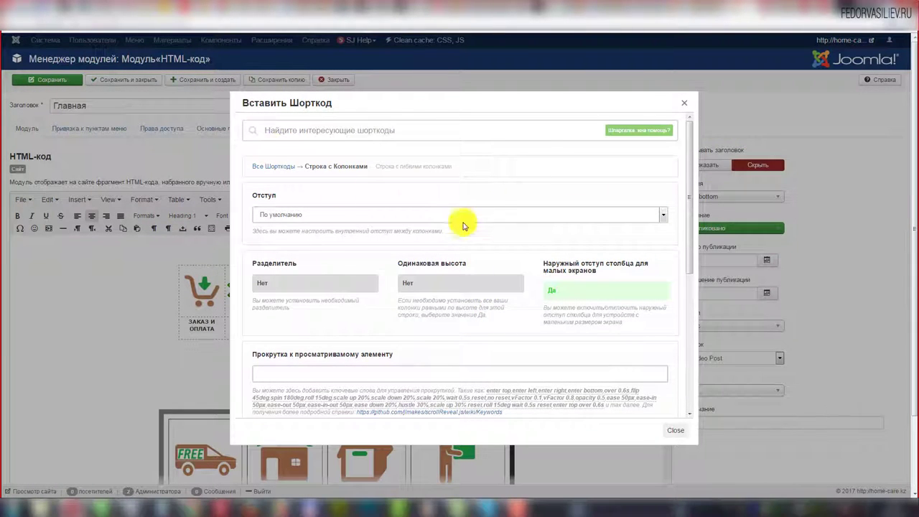
left_click(286, 129)
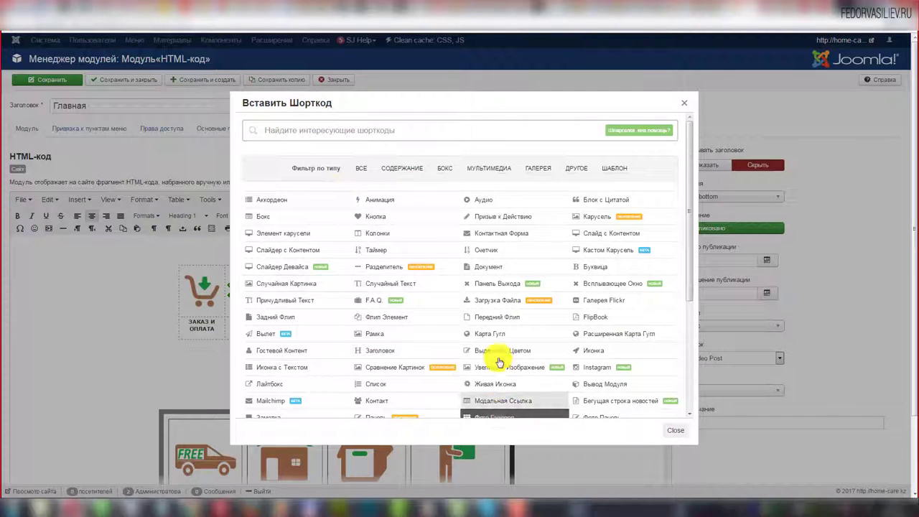
scroll(513, 357, "down", 1)
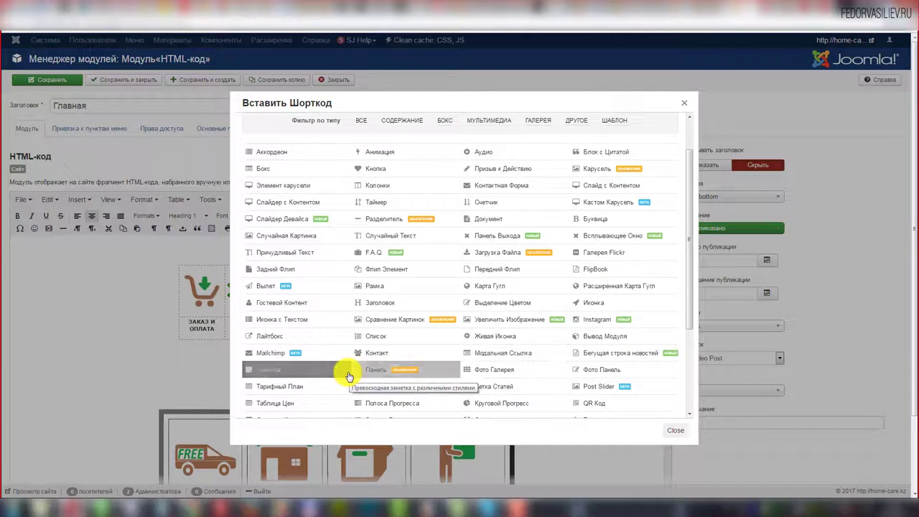
scroll(359, 376, "down", 1)
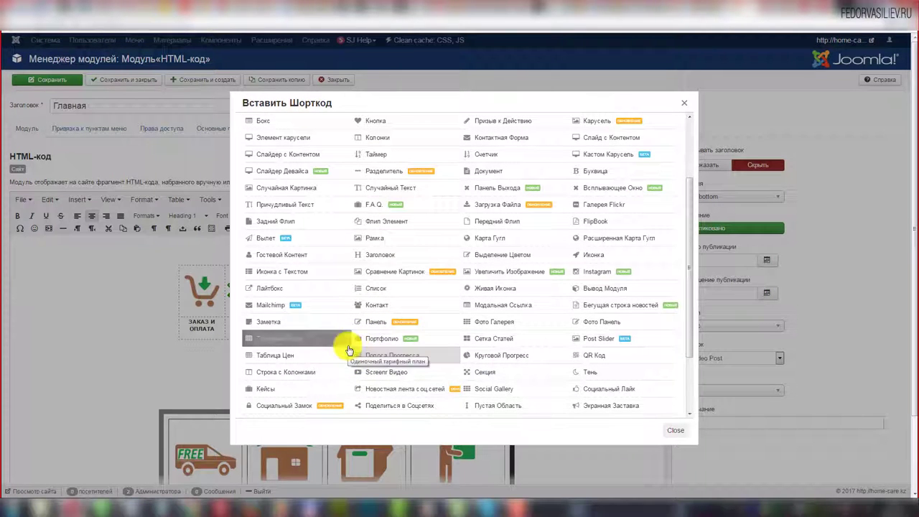
scroll(478, 313, "down", 2)
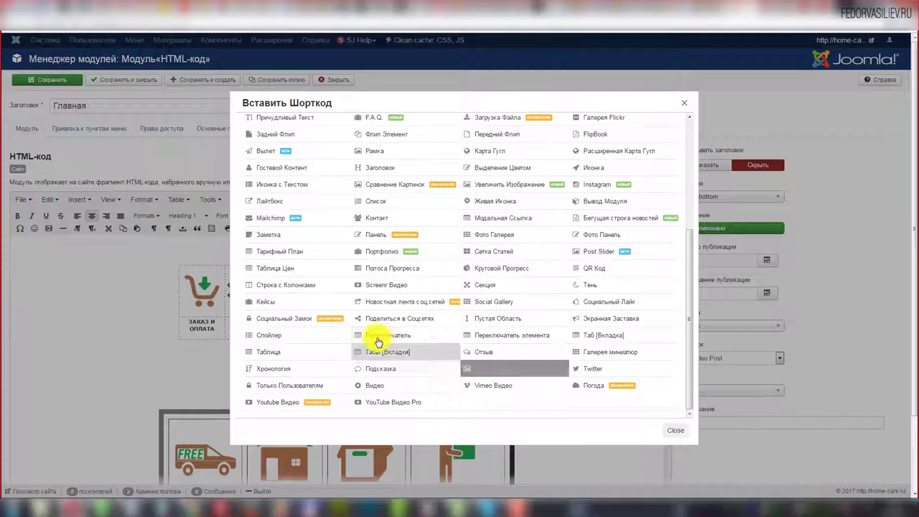
scroll(300, 251, "up", 1)
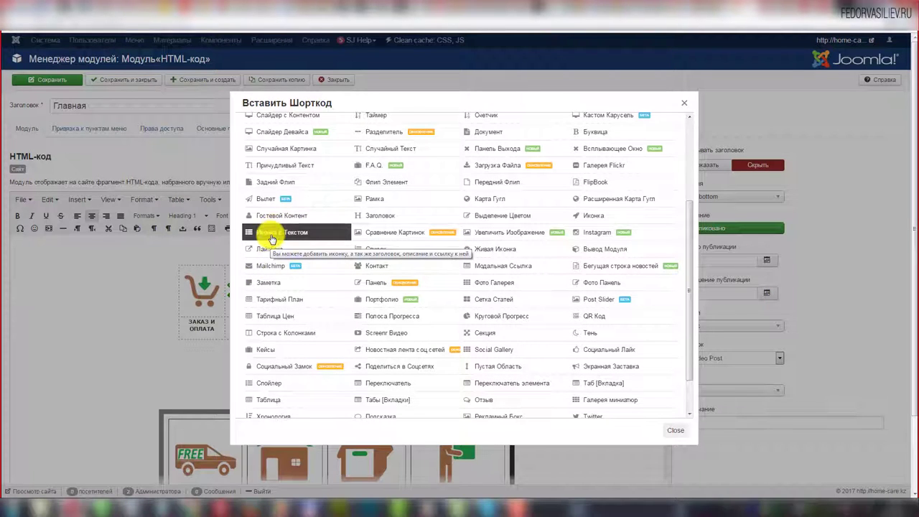
left_click(272, 234)
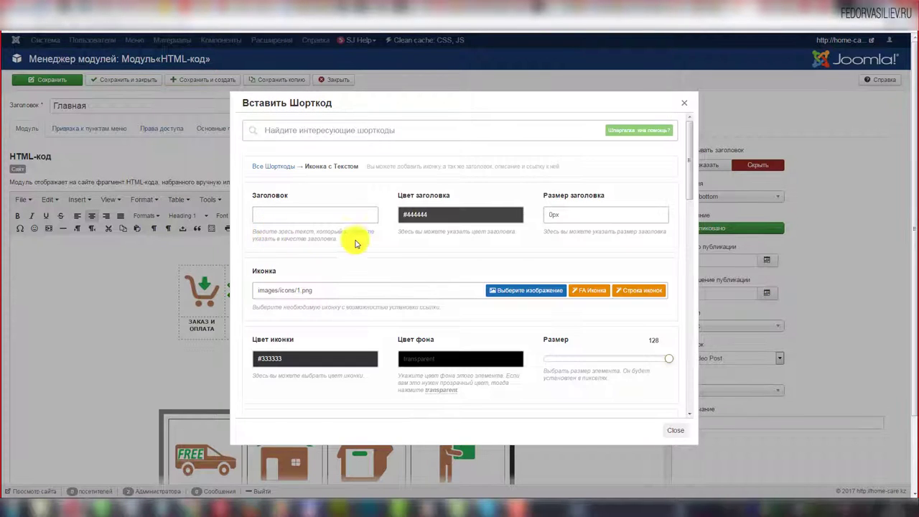
- Preview the Иконка с Текстом shortcode with the images/icons/1.png icon and empty content
scroll(316, 218, "down", 15)
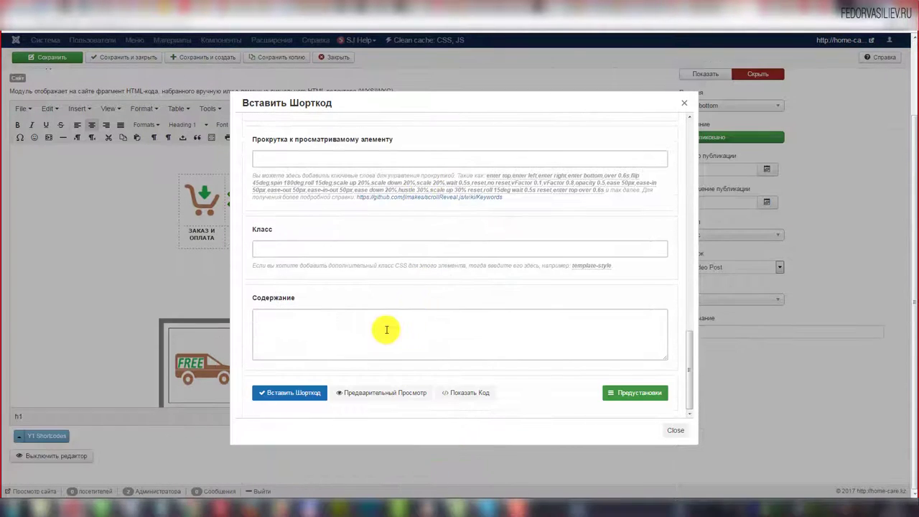
left_click(386, 328)
left_click(389, 394)
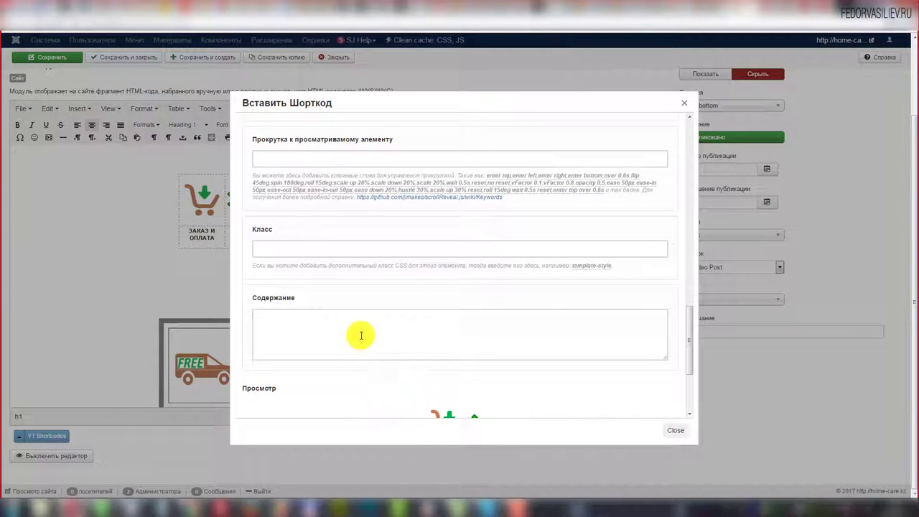
scroll(388, 337, "down", 4)
scroll(580, 323, "up", 2)
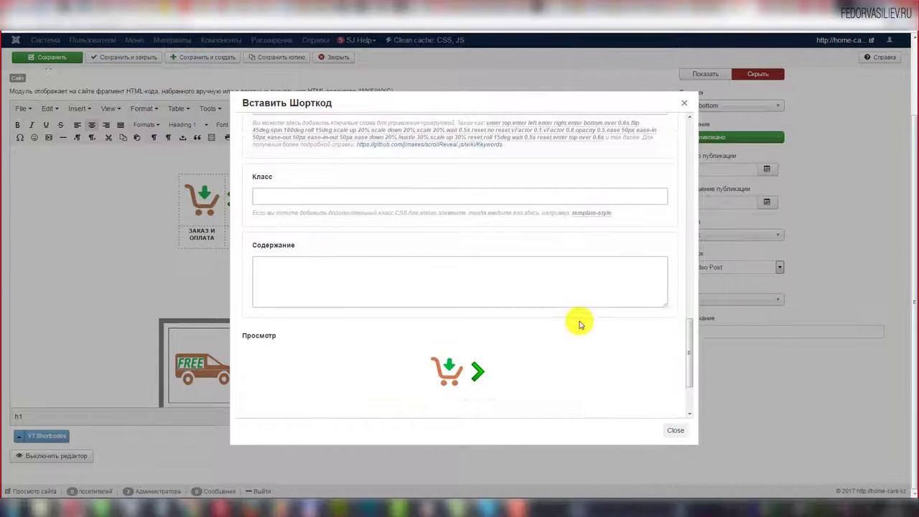
scroll(625, 417, "down", 2)
- Delete all saved presets of the icon shortcode: иконка, Last used settings and иконка без текста
left_click(634, 393)
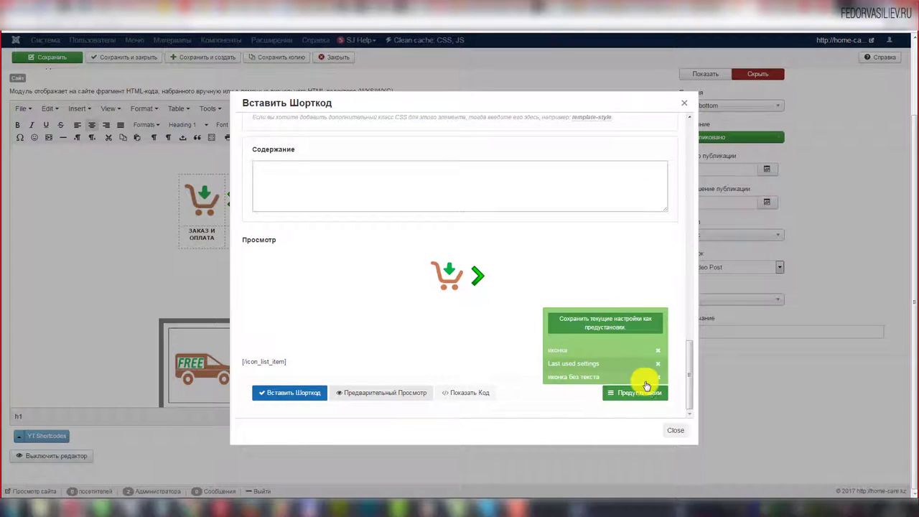
left_click(658, 377)
left_click(658, 377)
left_click(657, 376)
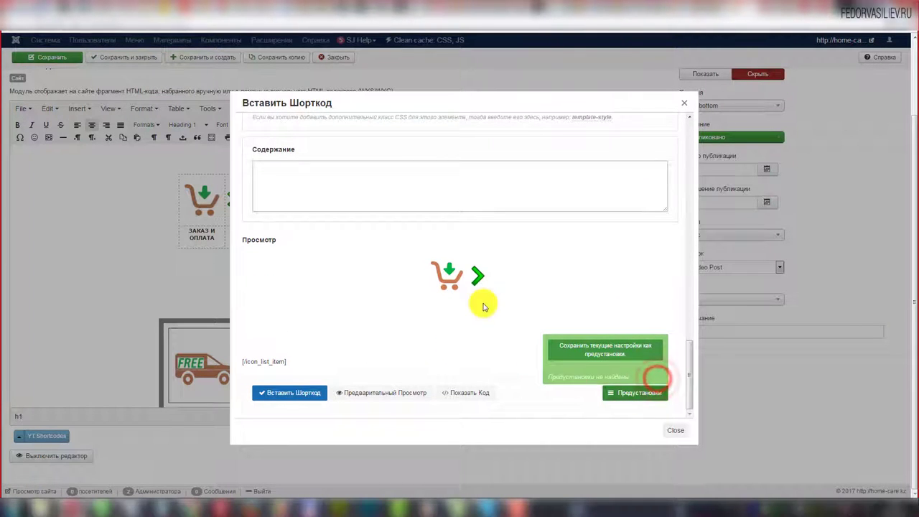
- Go back to the shortcode list and reopen Иконка с Текстом with its default settings
scroll(484, 303, "up", 15)
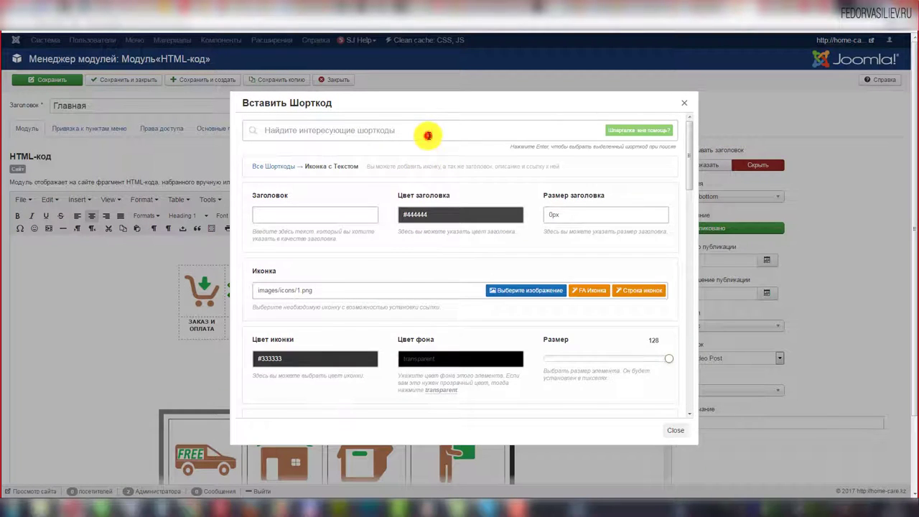
left_click(426, 136)
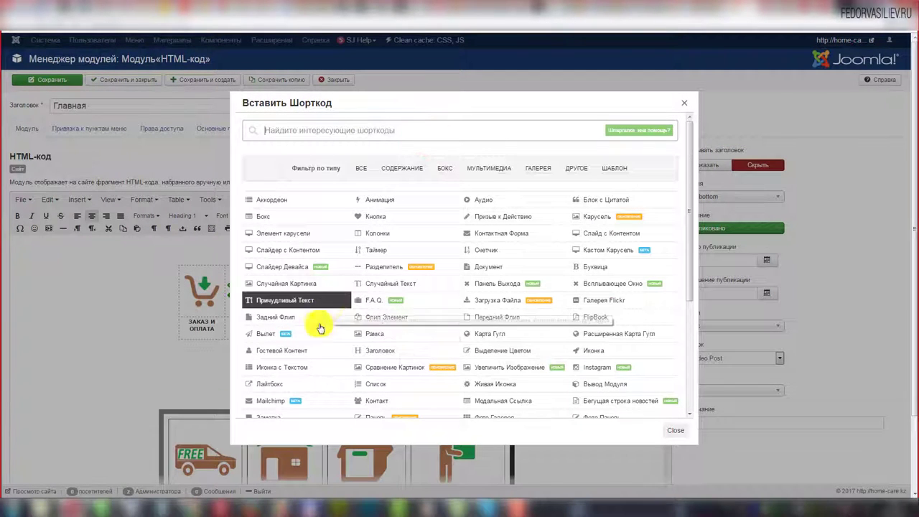
left_click(289, 368)
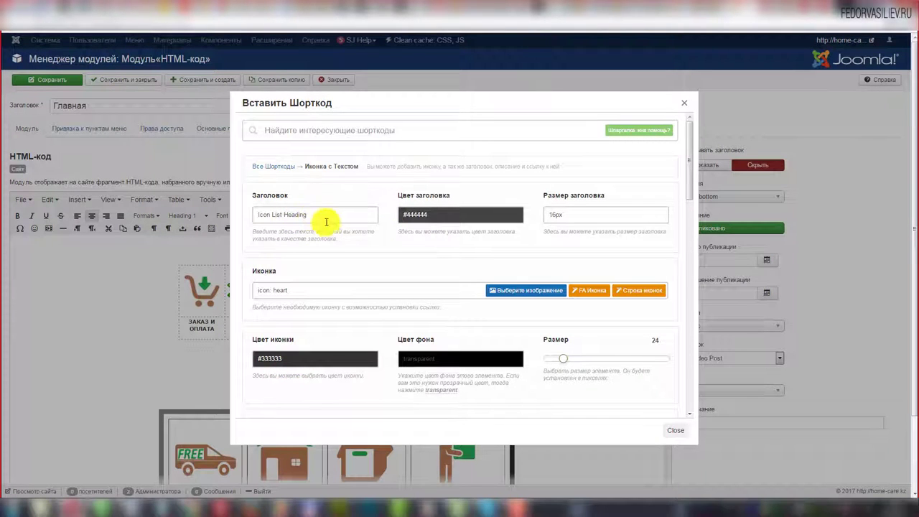
- Switch to the live site's home page and copy the ЗАКАЗ И ОПЛАТА caption under the first icon
left_click_drag(312, 213, 263, 213)
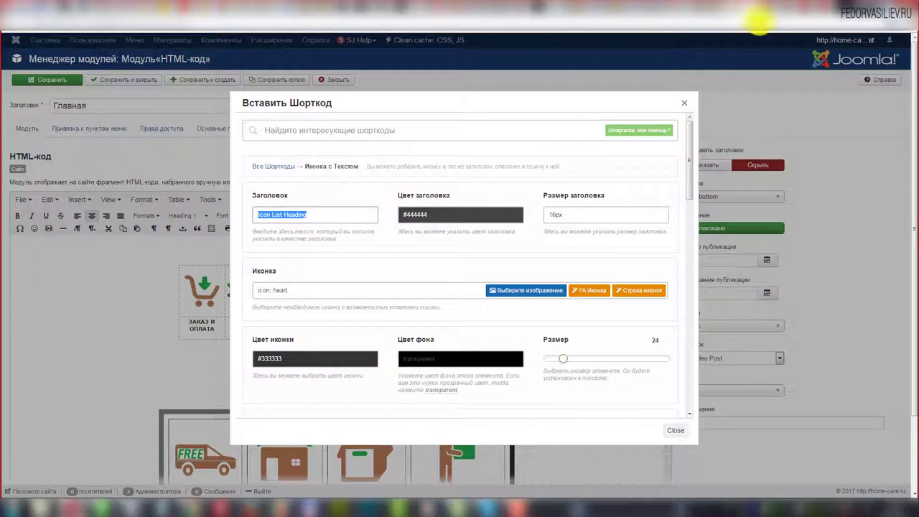
left_click(764, 11)
scroll(376, 148, "up", 5)
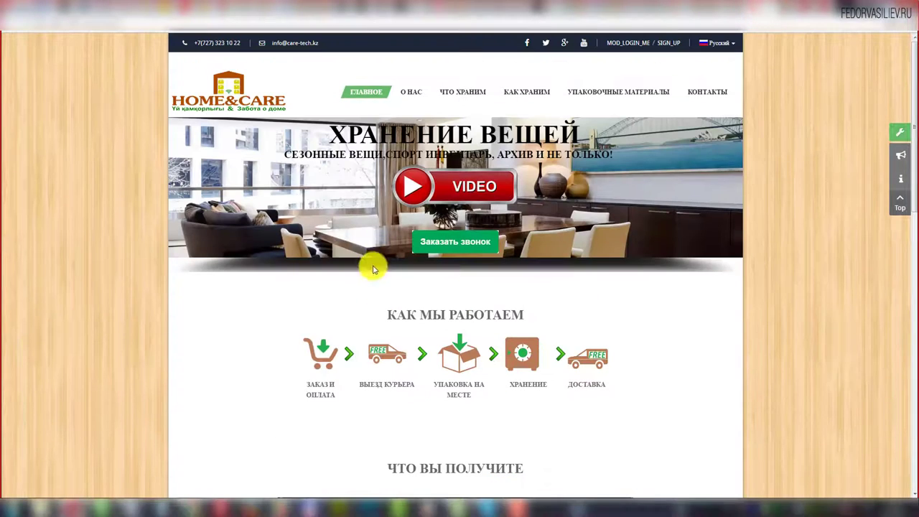
right_click(309, 386)
left_click(334, 417)
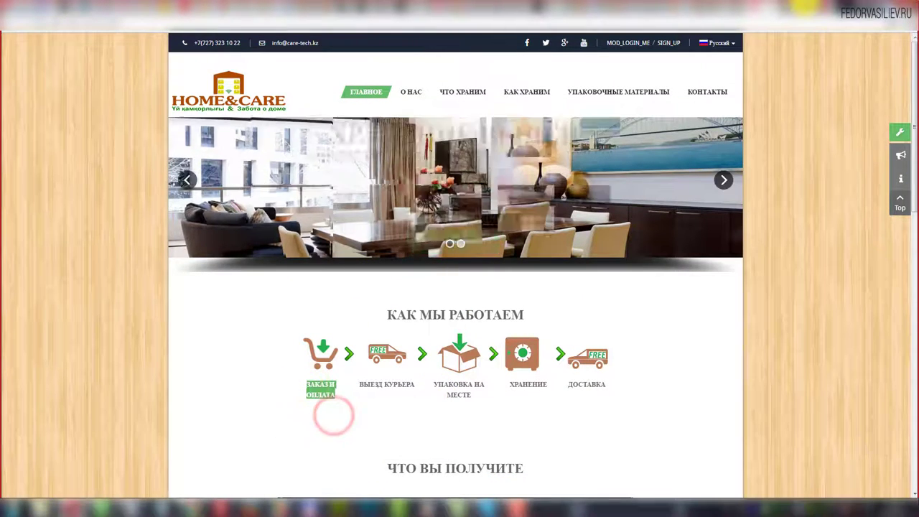
- Return to the shortcode settings and replace the default heading with the copied text ЗАКАЗ И ОПЛАТА
left_click(733, 9)
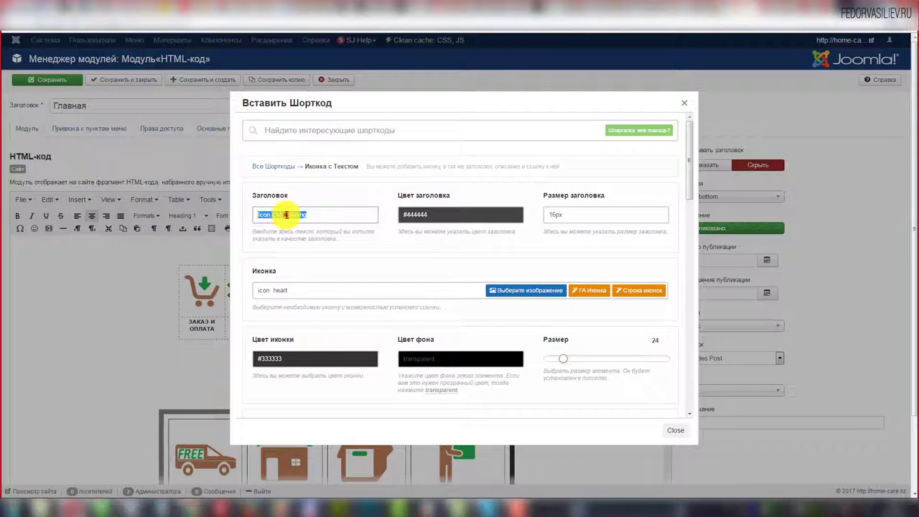
left_click_drag(321, 213, 246, 207)
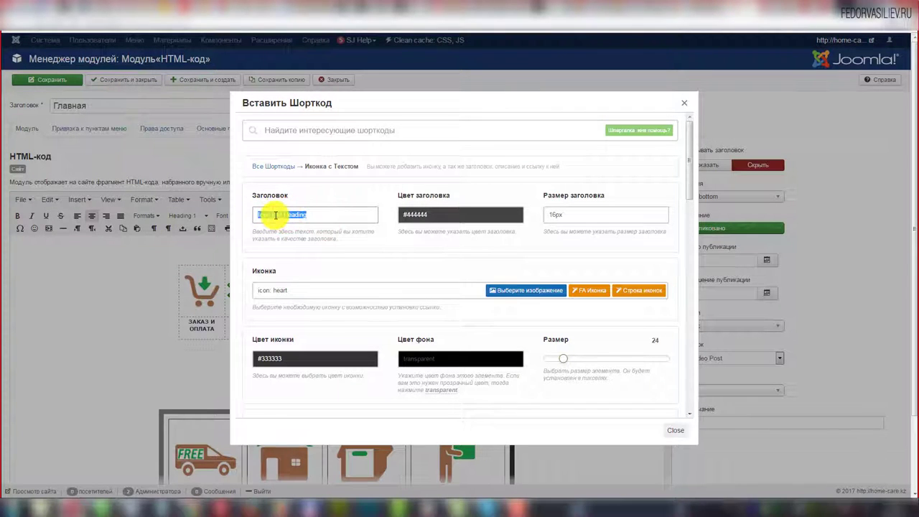
right_click(275, 215)
left_click(301, 247)
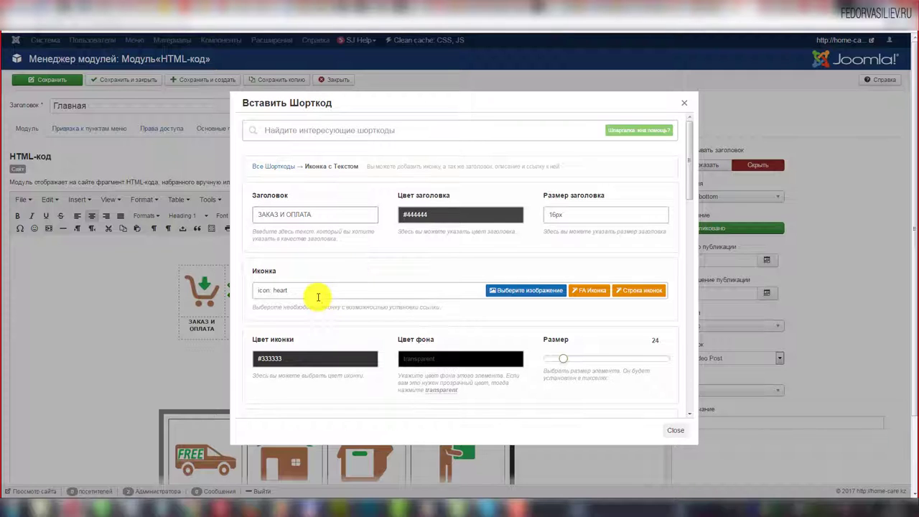
- Preview the icon shortcode and clear its default Содержание text
scroll(321, 266, "down", 10)
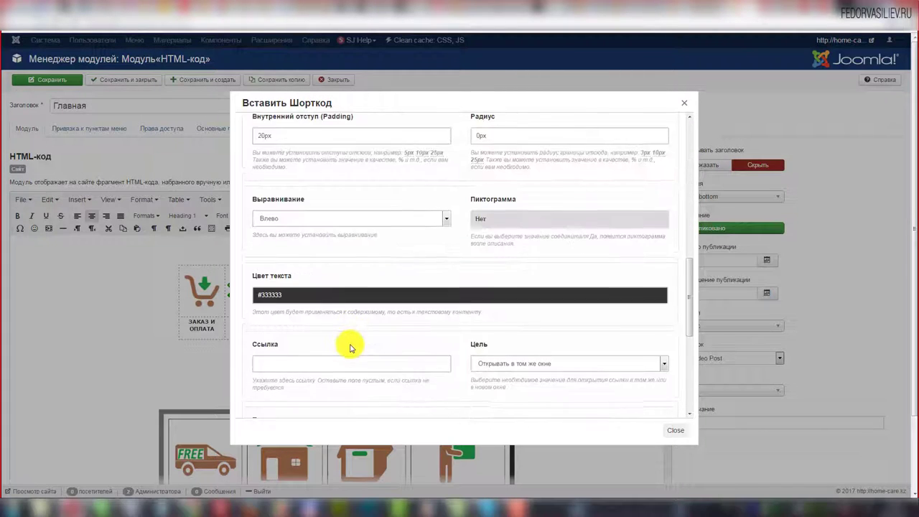
left_click(349, 391)
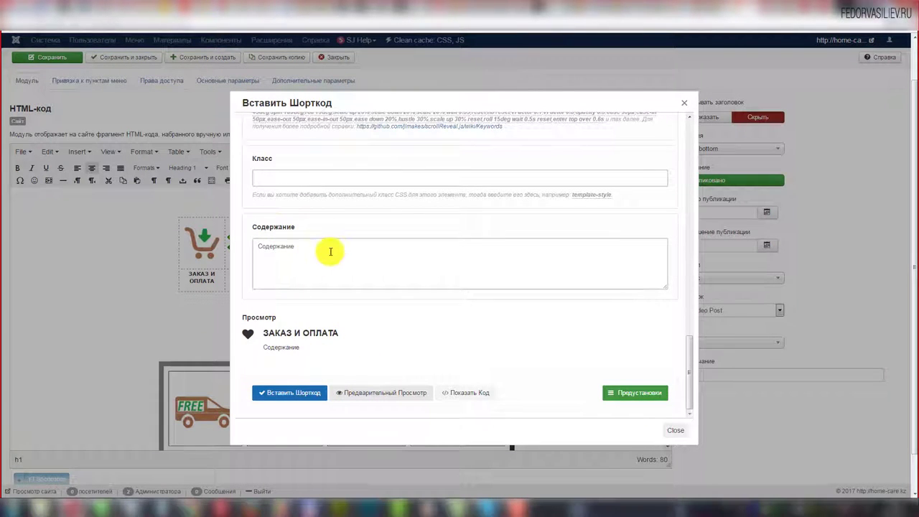
left_click_drag(318, 249, 256, 246)
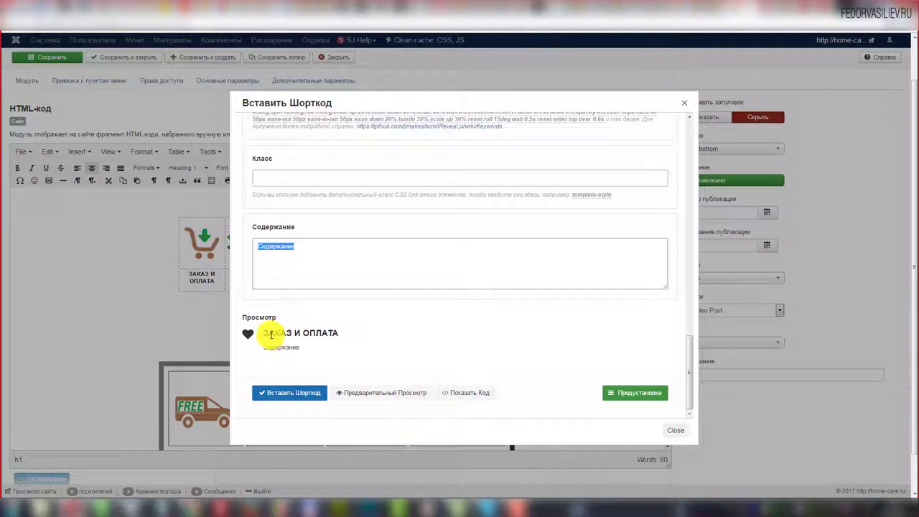
left_click(287, 261)
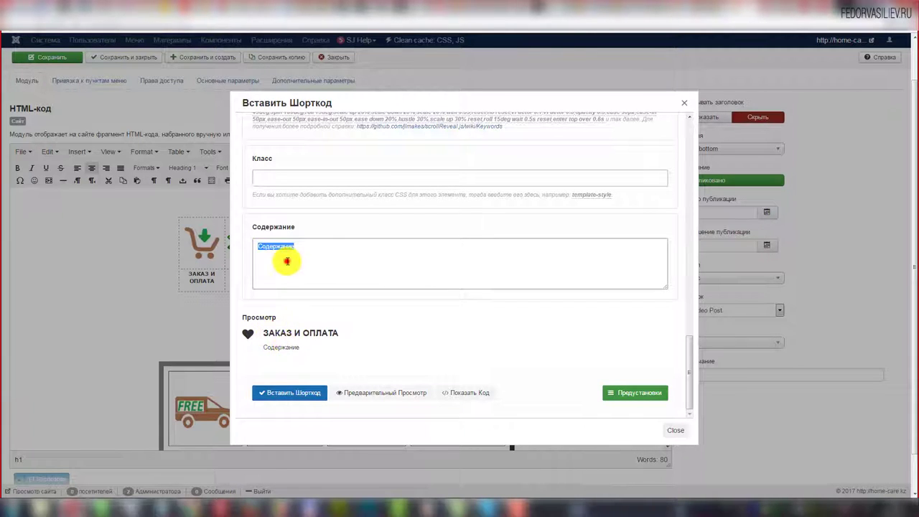
double_click(266, 254)
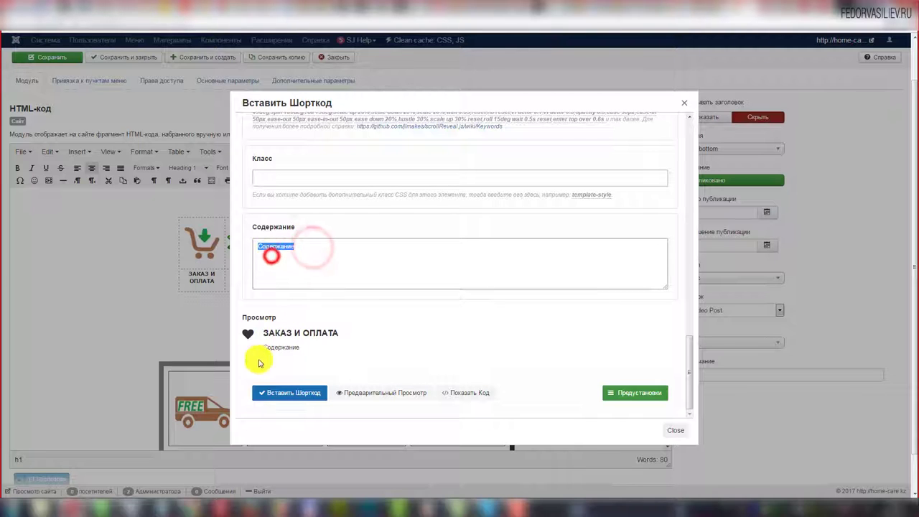
double_click(314, 261)
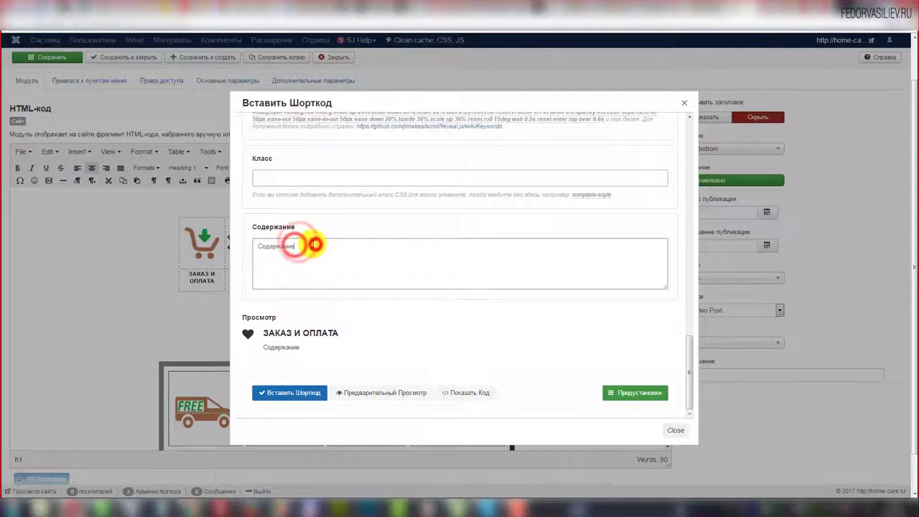
left_click_drag(318, 242, 242, 243)
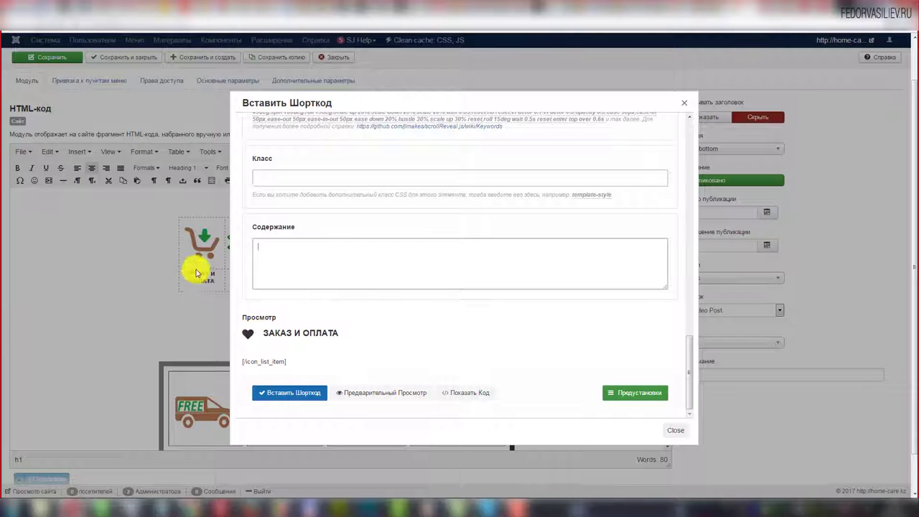
- Set the shortcode's Выравнивание to Вверх and check the icon's placement in the preview
scroll(314, 269, "up", 2)
scroll(314, 282, "up", 5)
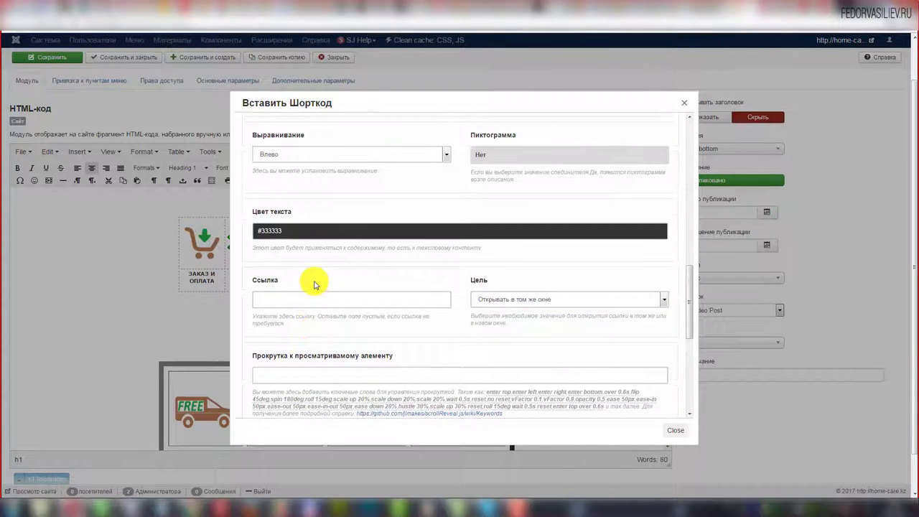
scroll(314, 284, "up", 1)
left_click(293, 205)
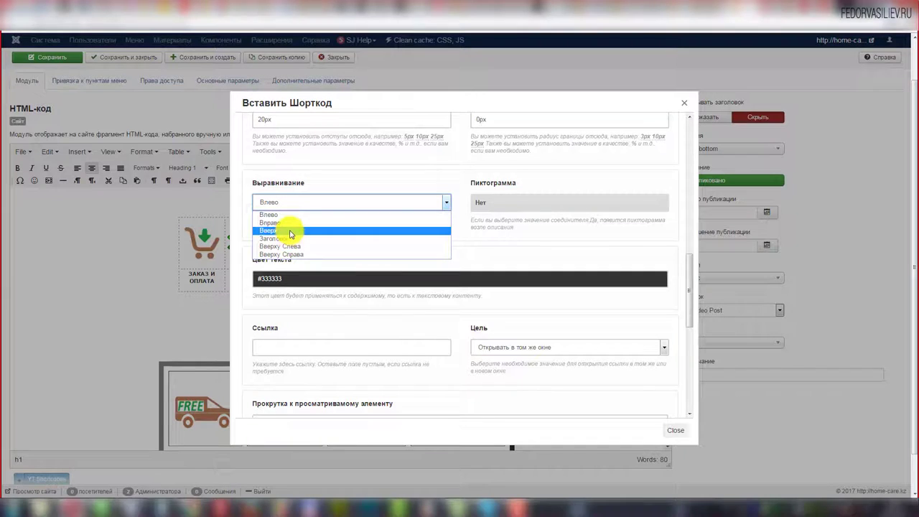
left_click(279, 231)
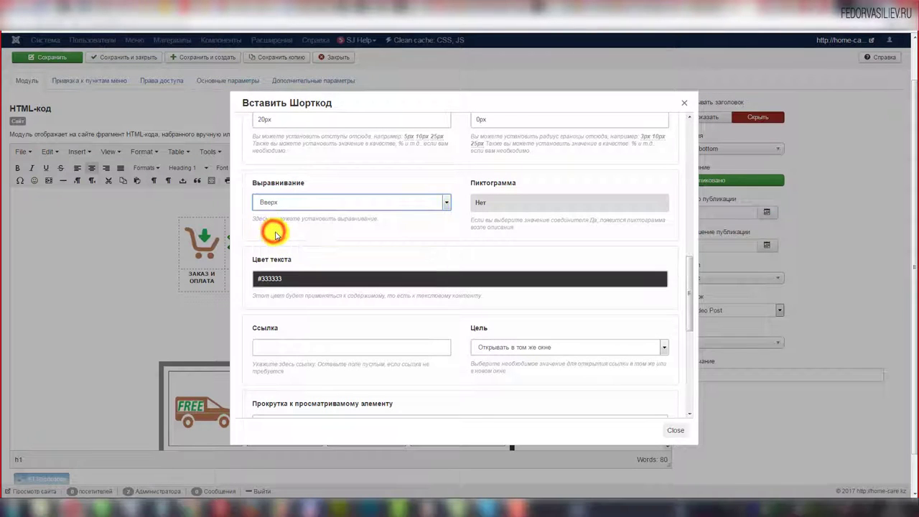
scroll(347, 241, "down", 5)
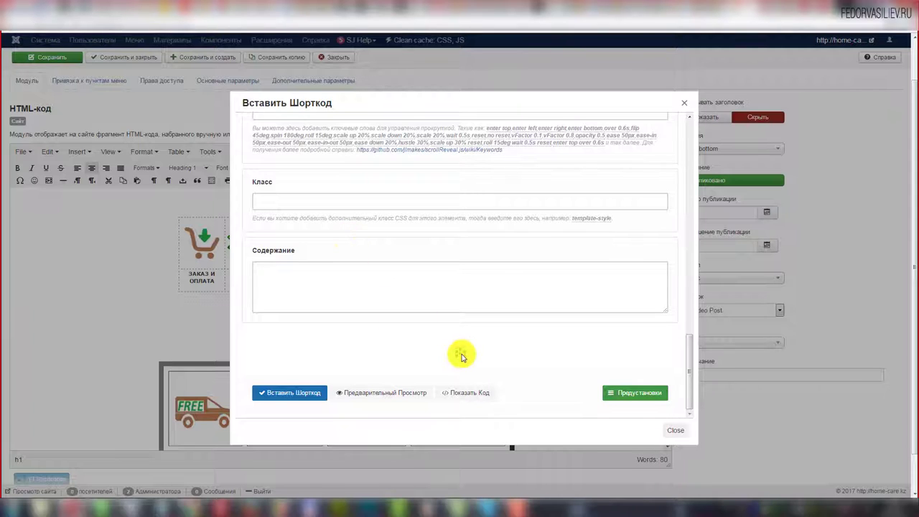
scroll(459, 352, "down", 2)
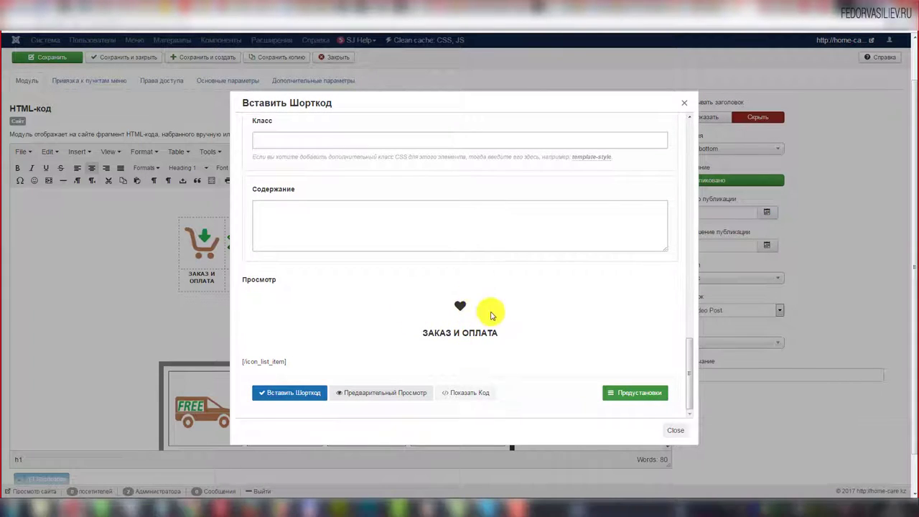
- Increase the icon size to 68 and check the enlarged icon in the preview
scroll(453, 323, "up", 10)
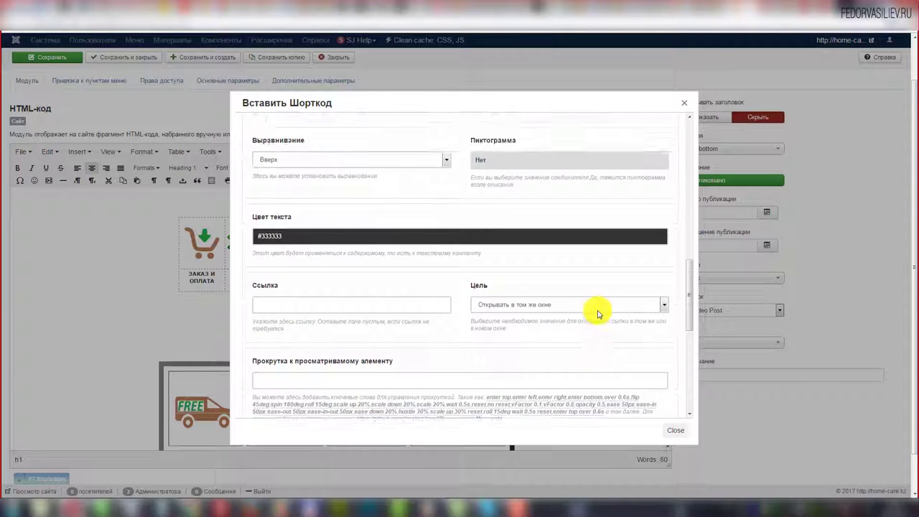
scroll(563, 287, "up", 3)
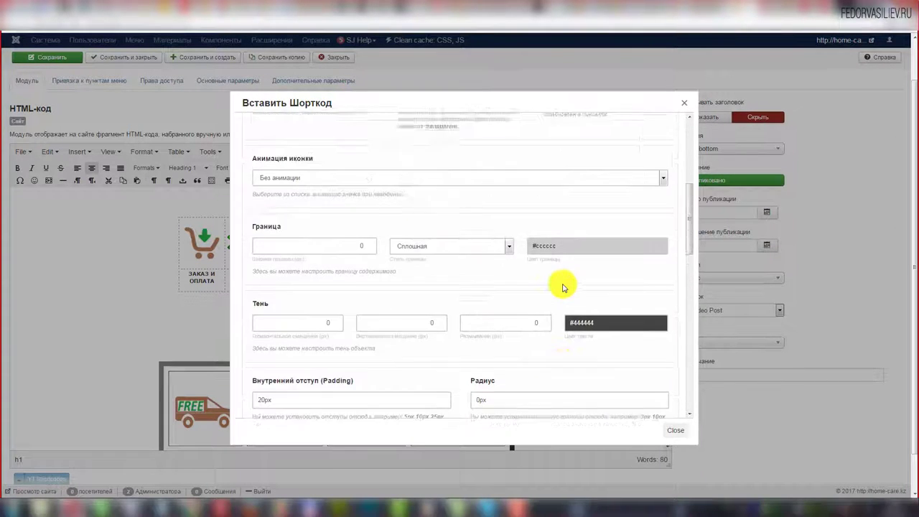
scroll(563, 287, "down", 3)
scroll(564, 287, "up", 4)
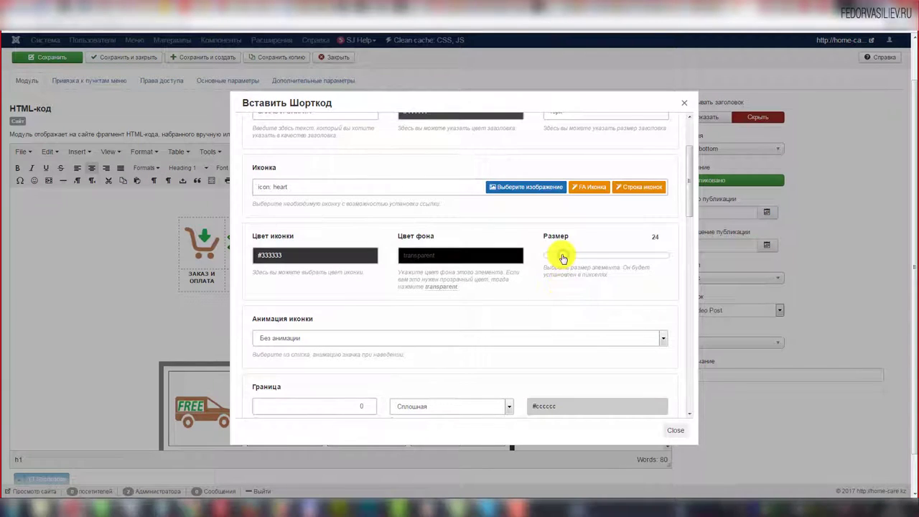
left_click_drag(583, 260, 581, 256)
scroll(538, 312, "down", 8)
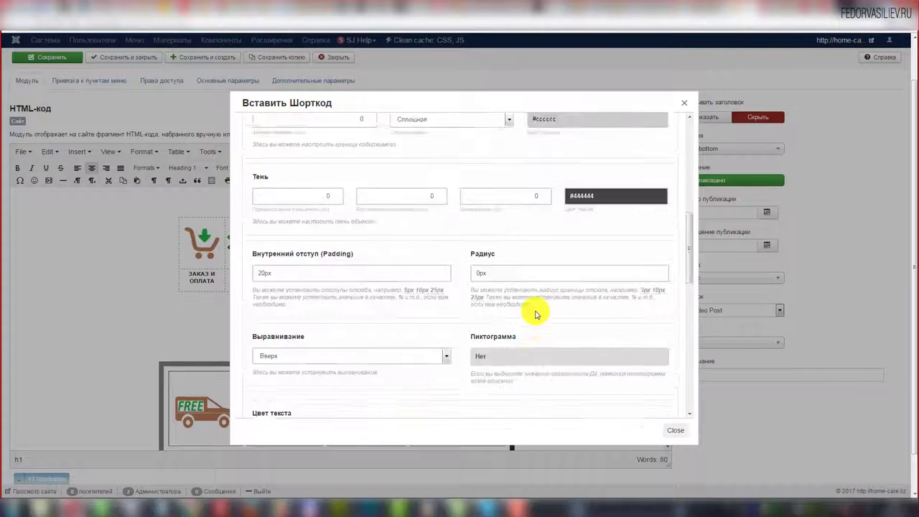
scroll(535, 313, "down", 5)
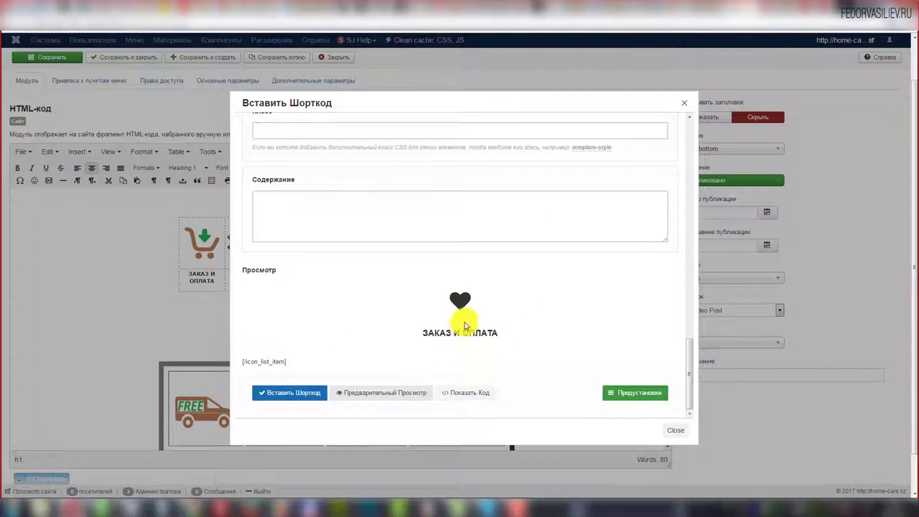
scroll(534, 309, "up", 2)
scroll(506, 328, "down", 2)
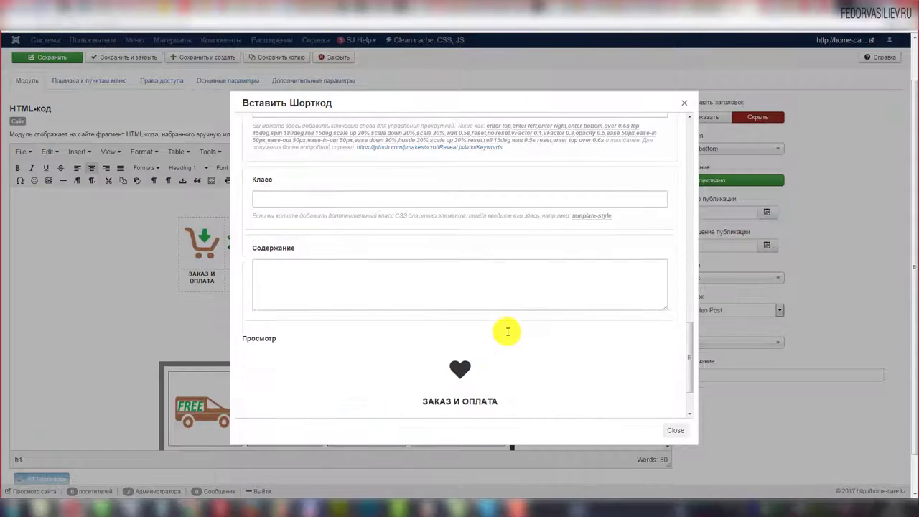
scroll(506, 331, "up", 6)
scroll(545, 307, "up", 6)
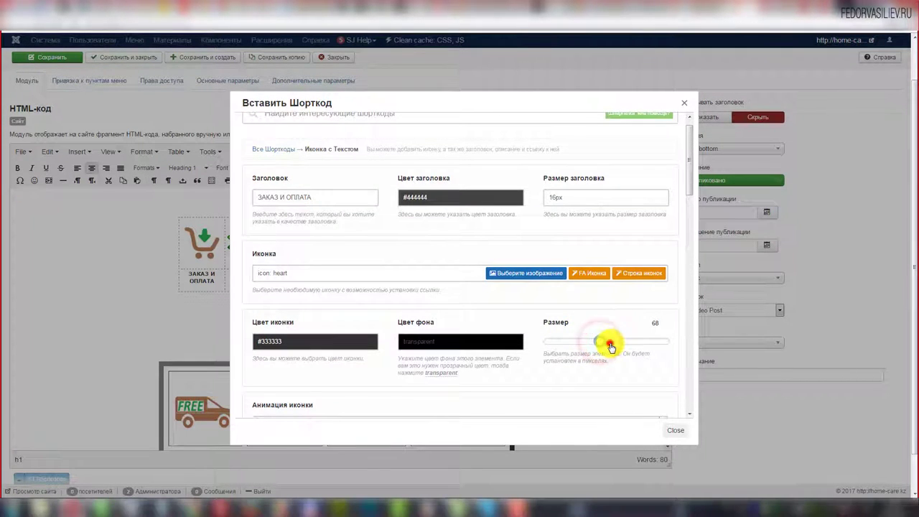
scroll(574, 349, "down", 10)
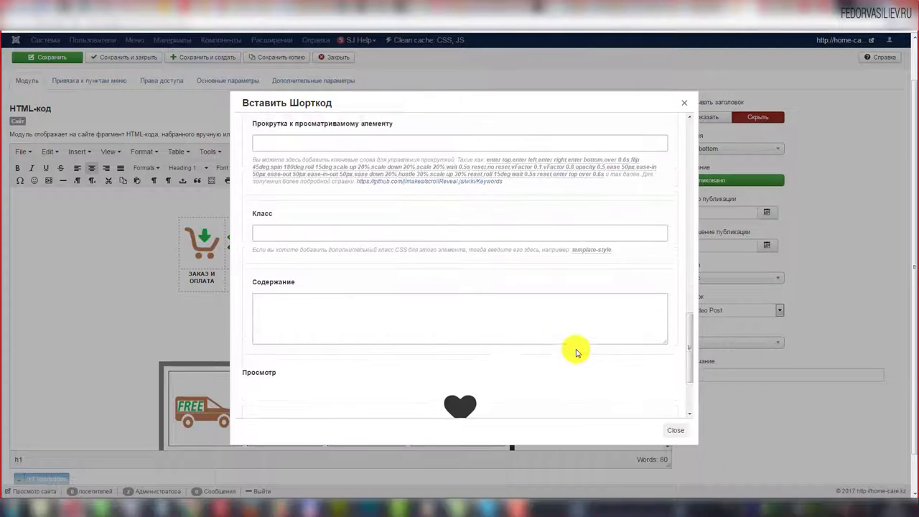
scroll(576, 352, "down", 3)
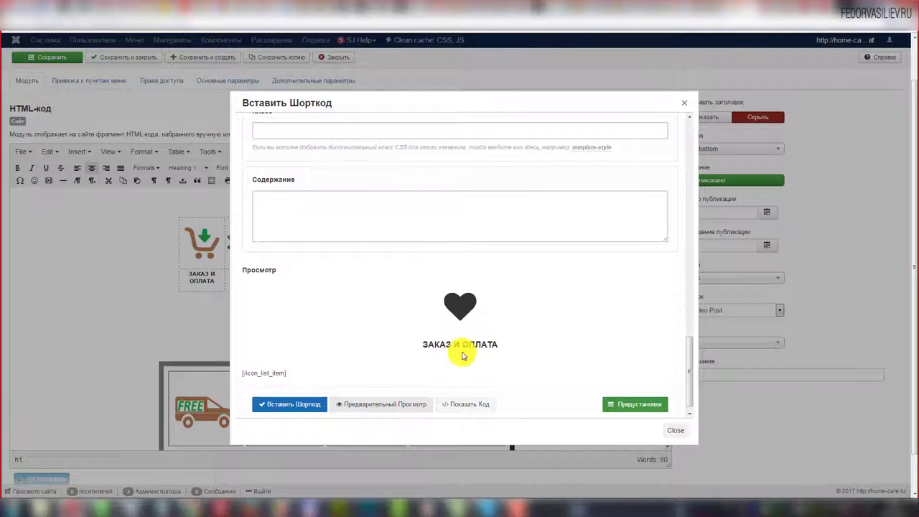
- Return to the shortcode's Иконка setting and examine the available FA Иконка icon set
scroll(324, 207, "up", 8)
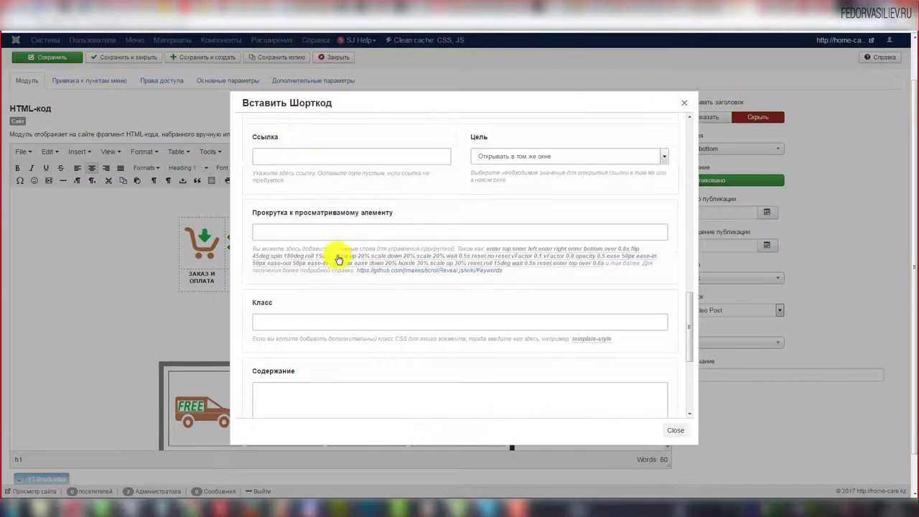
scroll(318, 289, "up", 5)
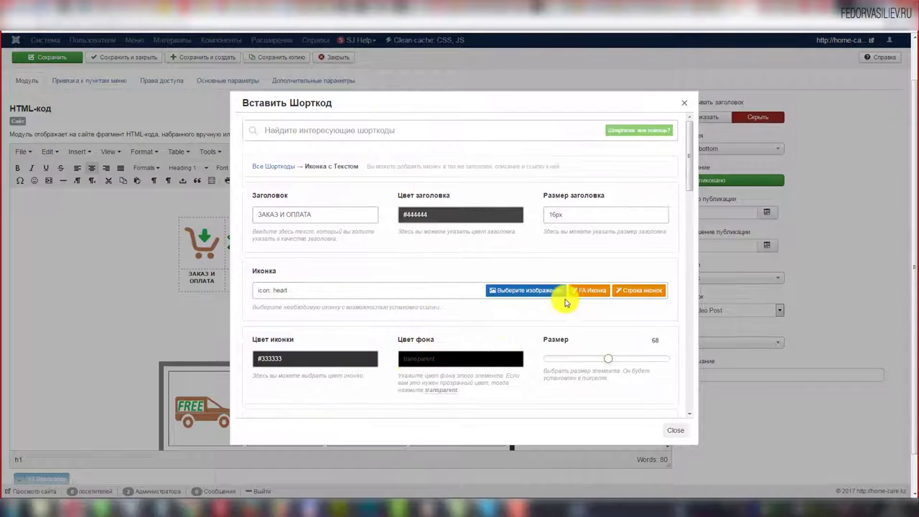
left_click(335, 291)
left_click_drag(305, 289, 244, 289)
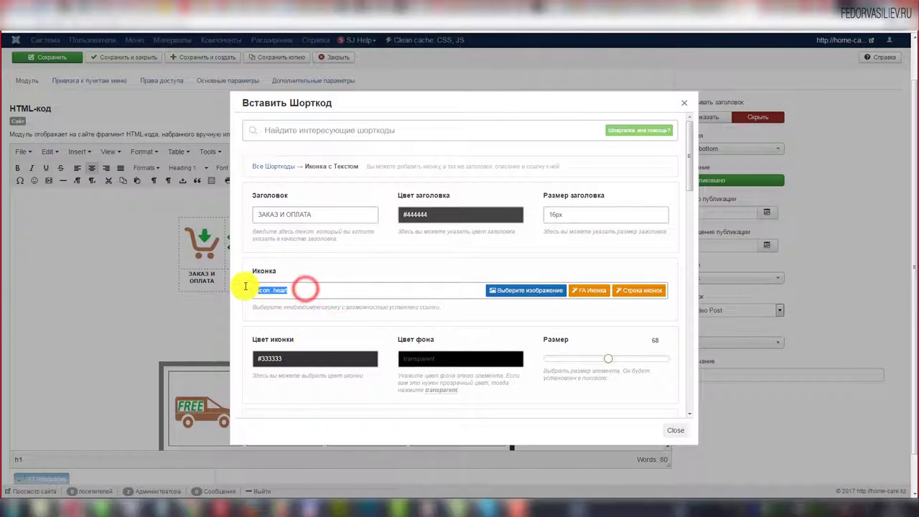
left_click(357, 288)
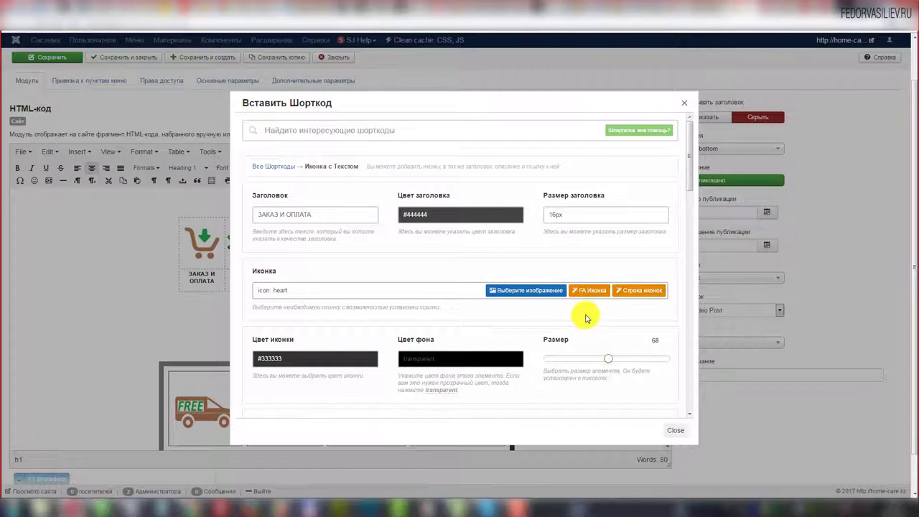
left_click(595, 291)
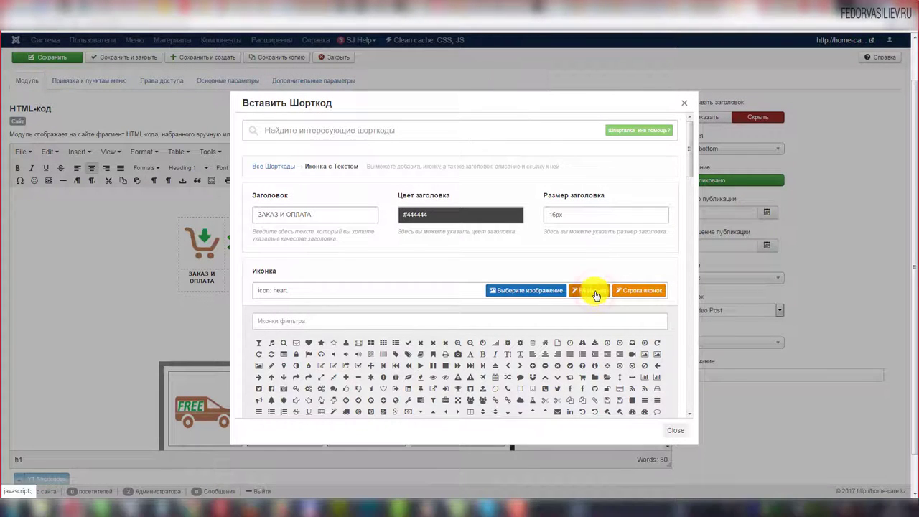
scroll(591, 296, "down", 2)
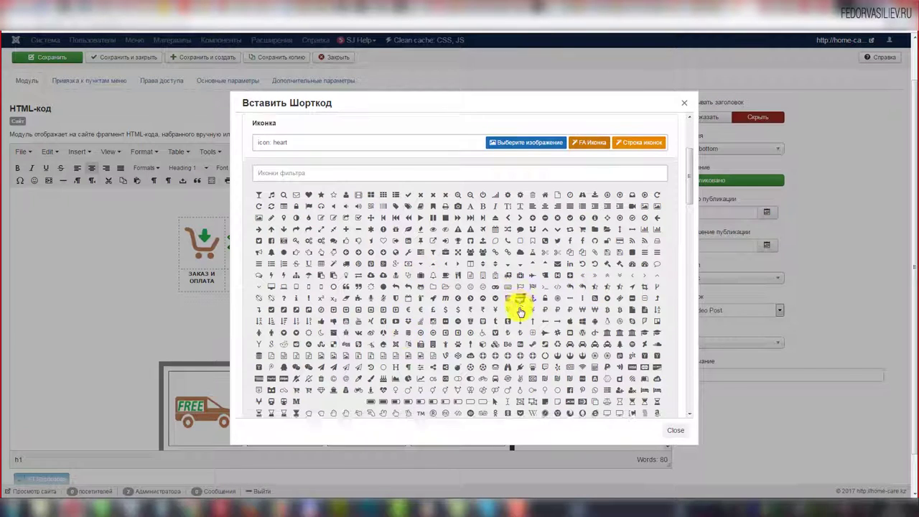
scroll(518, 308, "down", 1)
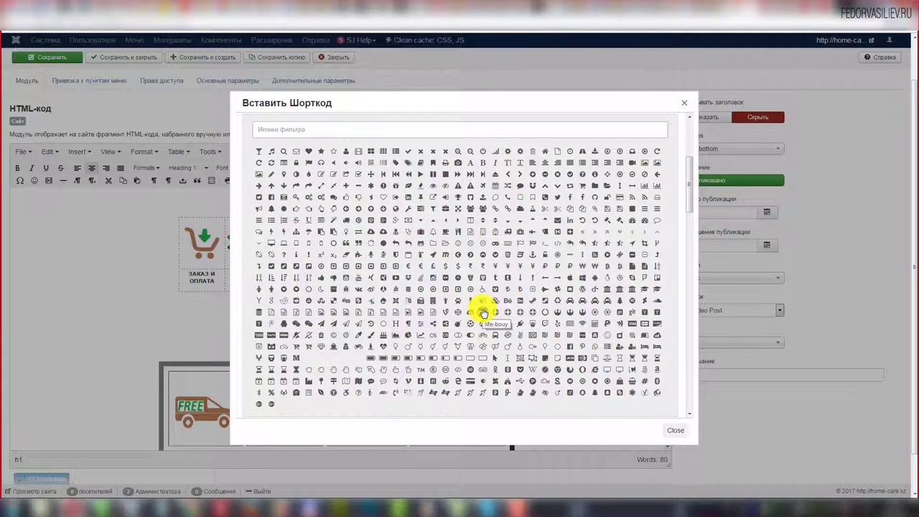
scroll(277, 304, "up", 1)
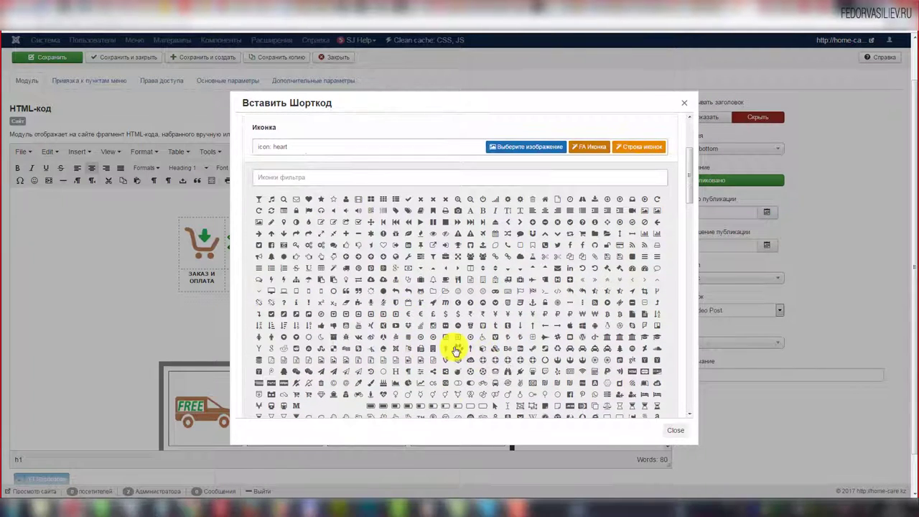
scroll(455, 351, "up", 1)
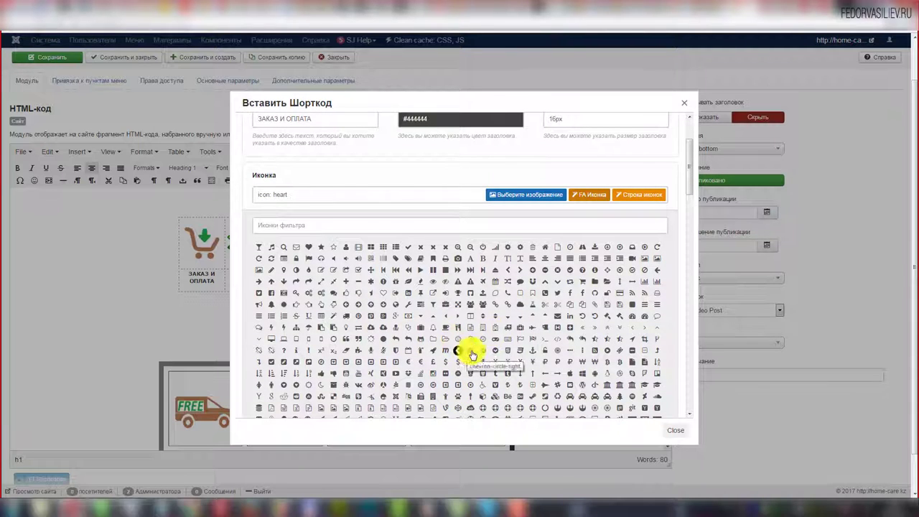
- Examine the Строка иконок icon set as an alternative source for the shortcode icon
left_click(646, 196)
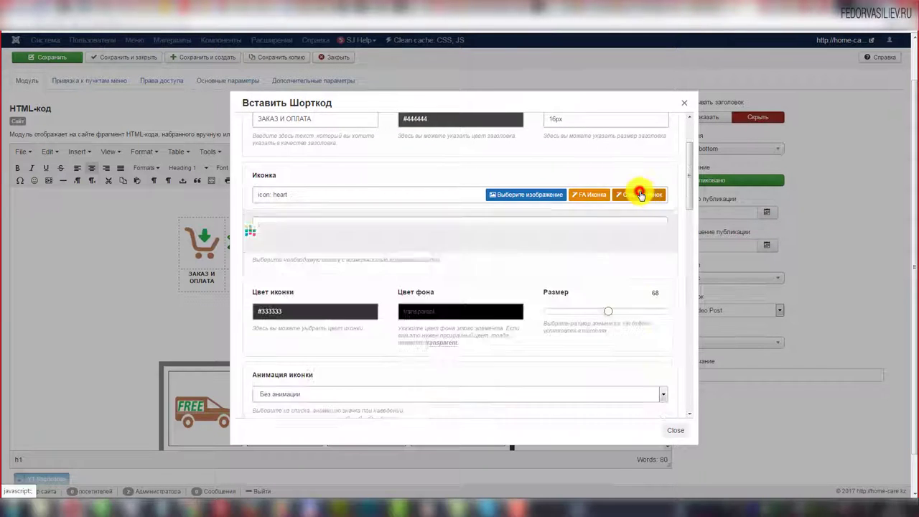
scroll(503, 325, "down", 5)
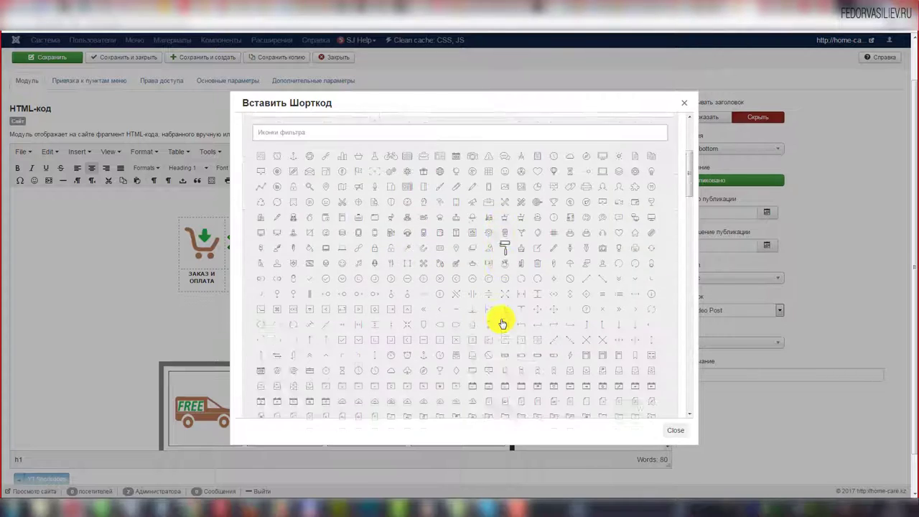
scroll(387, 335, "down", 2)
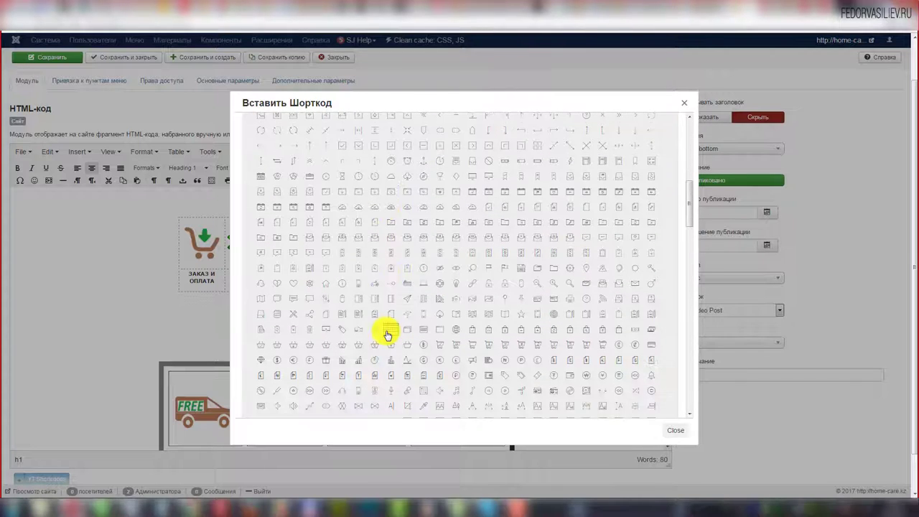
scroll(447, 330, "down", 2)
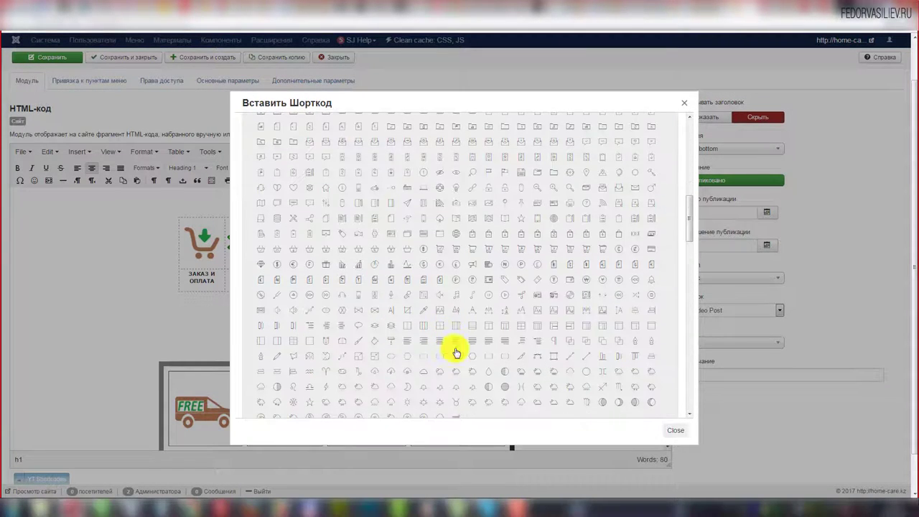
scroll(387, 283, "up", 10)
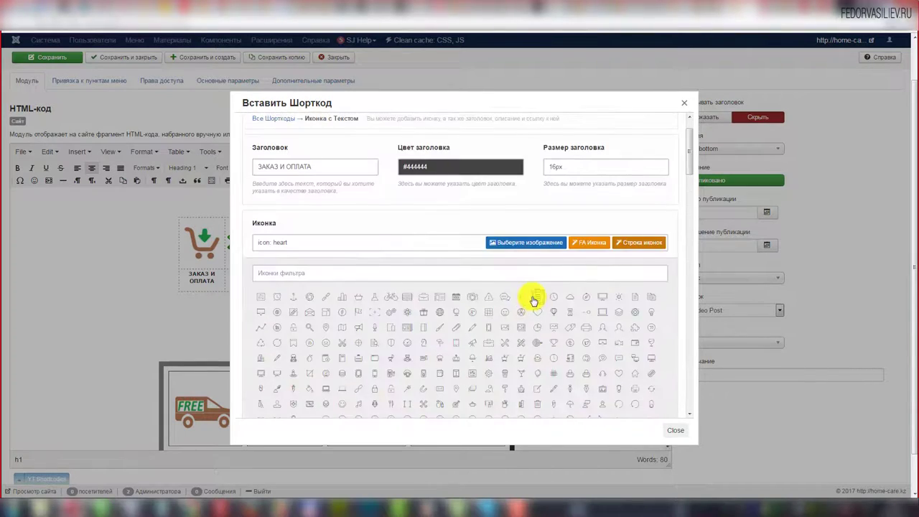
scroll(529, 297, "down", 1)
scroll(542, 313, "down", 3)
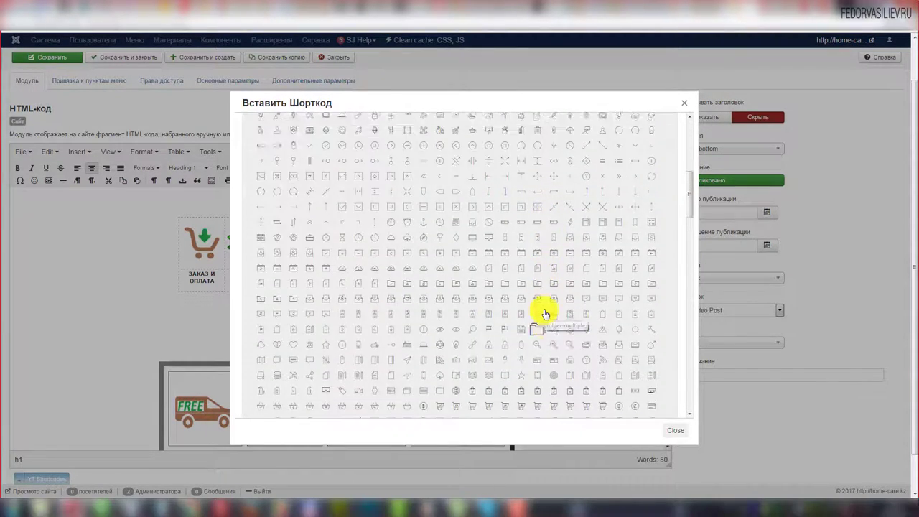
scroll(531, 308, "up", 3)
- Use the image 1.png from the icons folder as the shortcode icon and check it in the preview
left_click(500, 201)
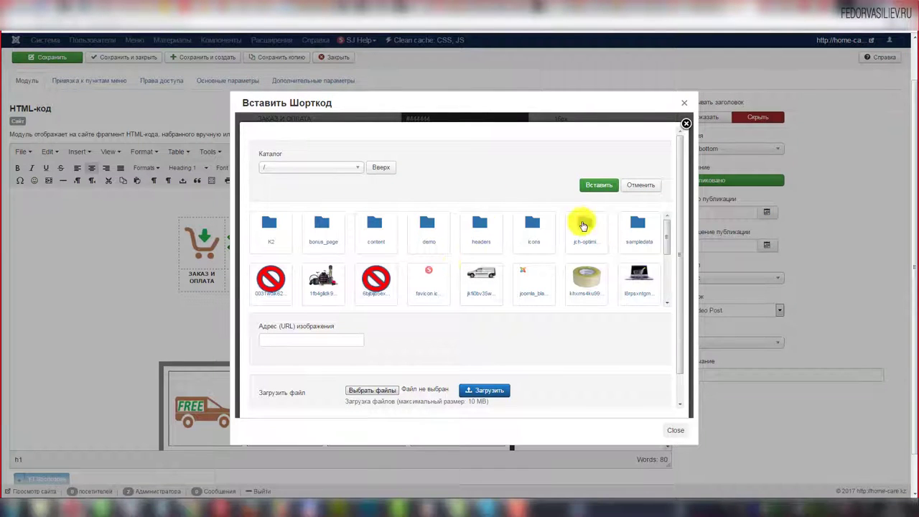
left_click(532, 226)
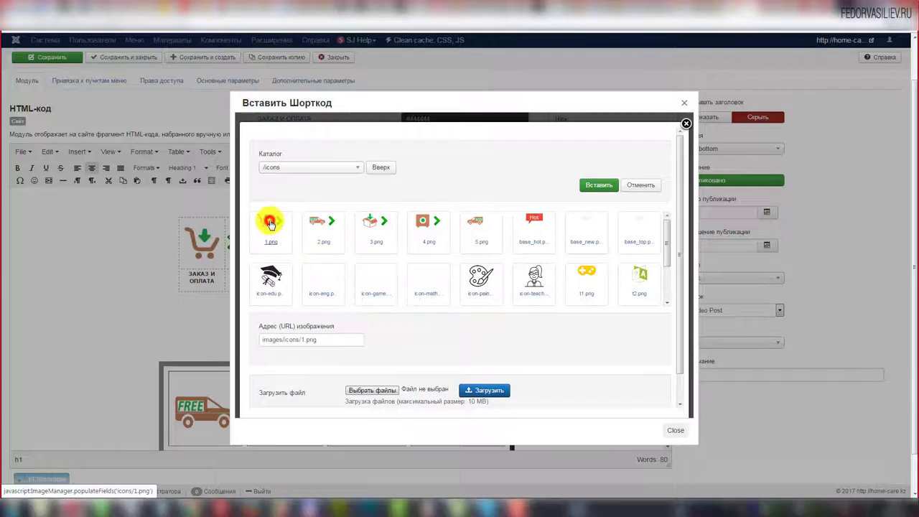
left_click(599, 184)
scroll(538, 277, "down", 10)
left_click(467, 292)
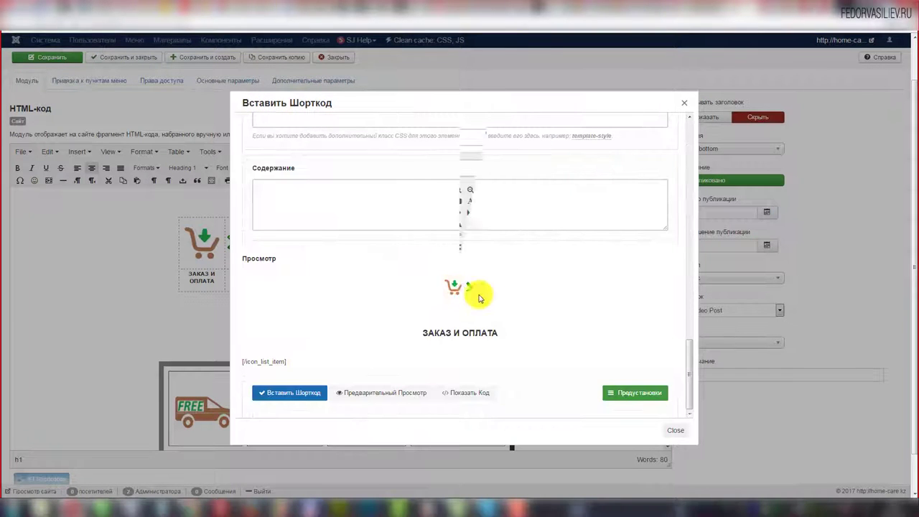
- Choose the shopping-basket icon from the FA icon set and check it in the preview
left_click(277, 170)
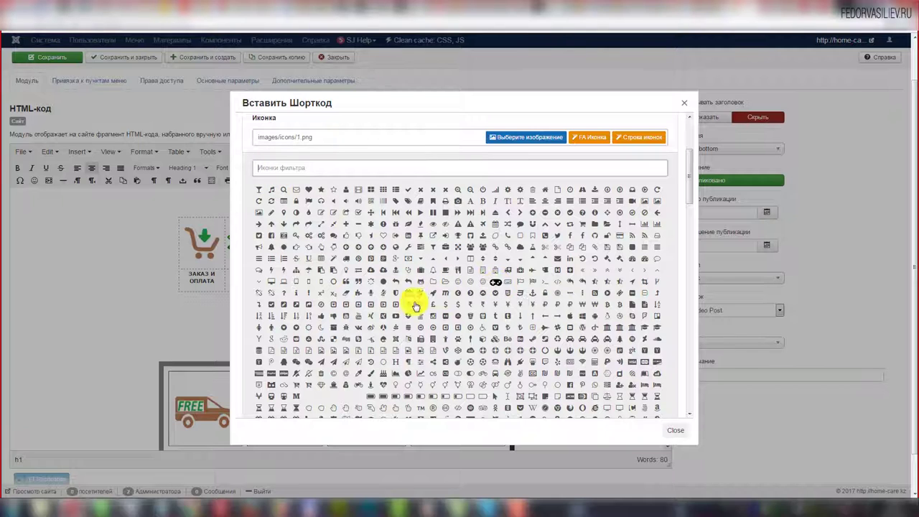
left_click(293, 168)
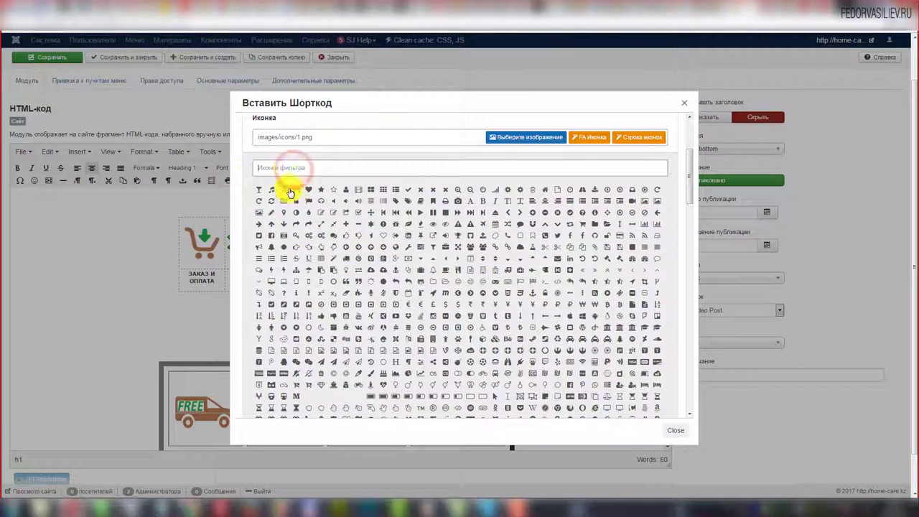
scroll(339, 270, "down", 2)
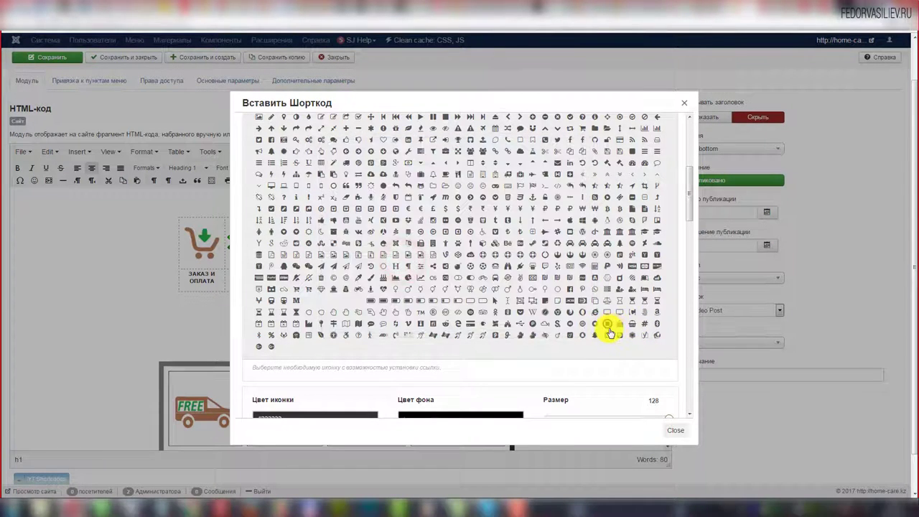
left_click(632, 327)
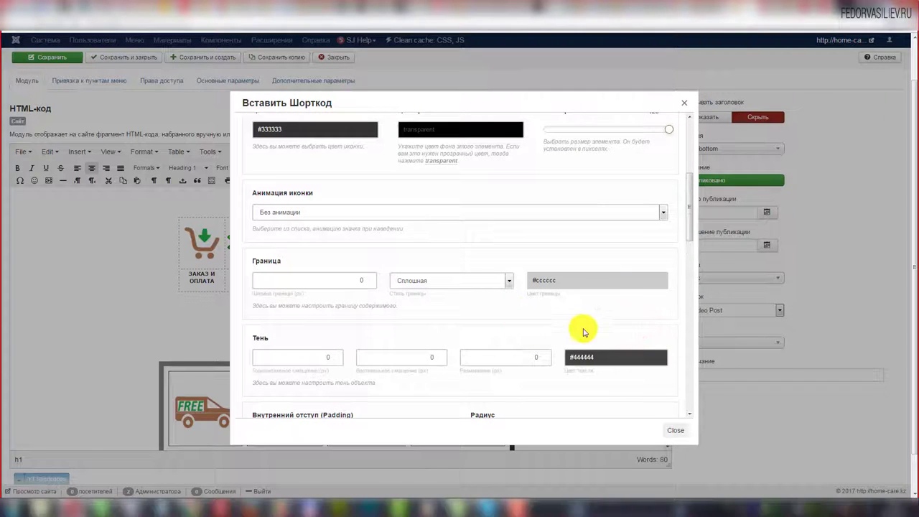
scroll(585, 325, "down", 1)
scroll(585, 325, "down", 10)
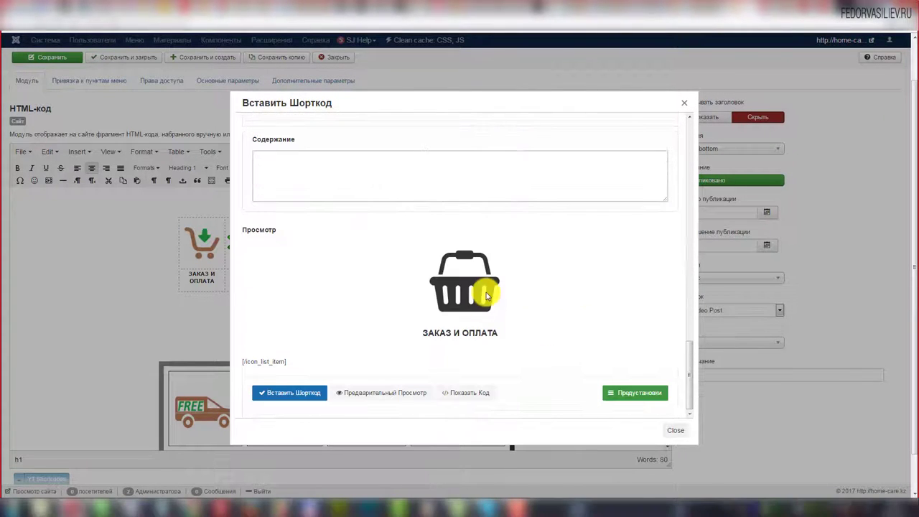
- Set the basket icon's Размер to 84 and check the new size in the preview
scroll(652, 246, "up", 8)
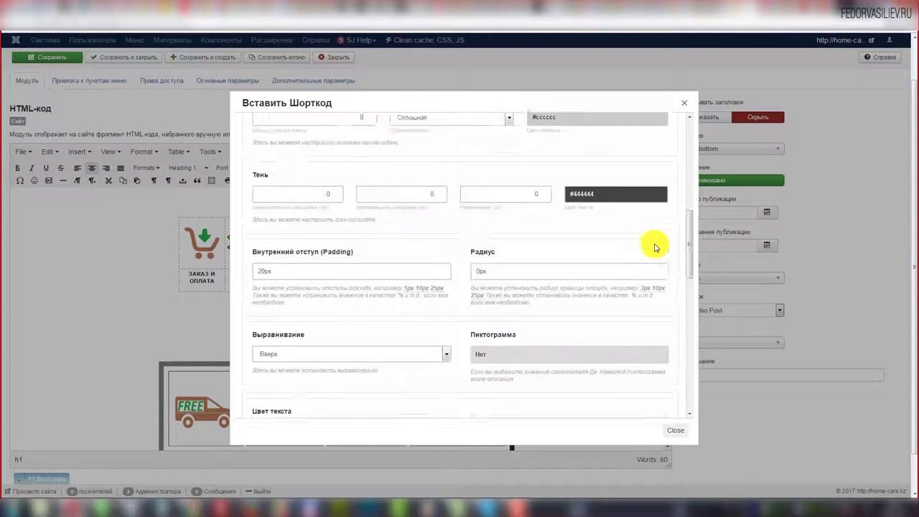
scroll(657, 242, "up", 2)
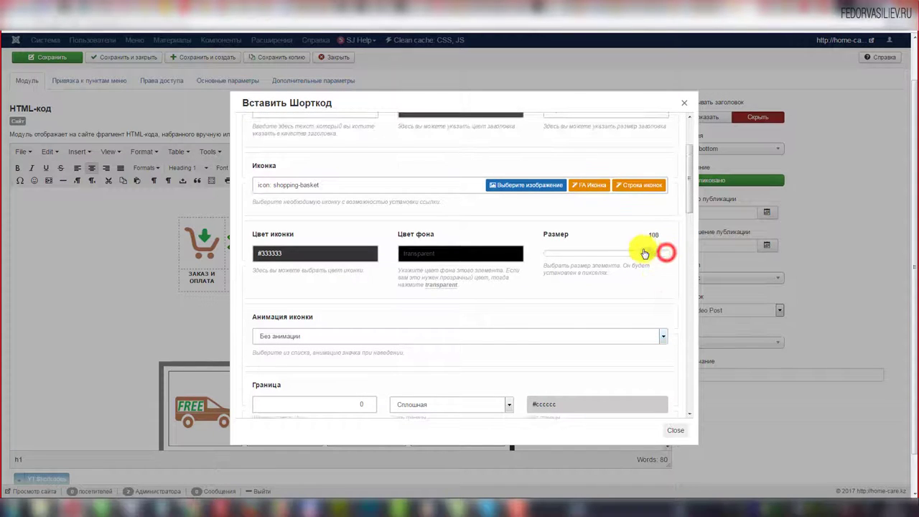
left_click_drag(645, 252, 635, 254)
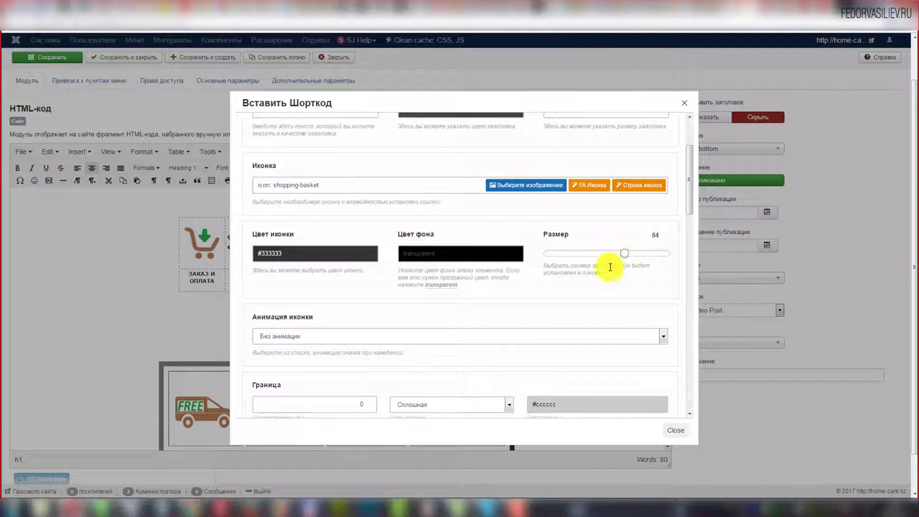
left_click_drag(689, 212, 681, 428)
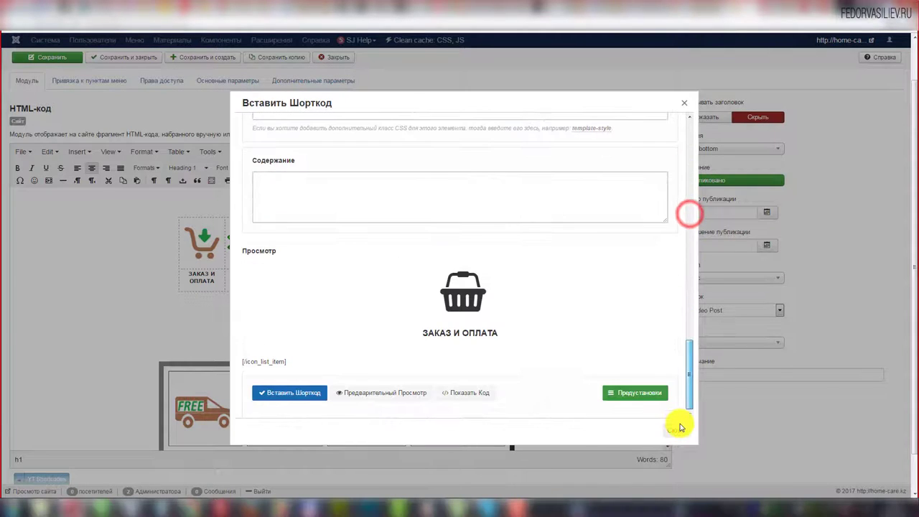
- Try the Заголовок option for the shortcode's Выравнивание and check the icon's placement in the preview
scroll(318, 242, "up", 5)
left_click(313, 242)
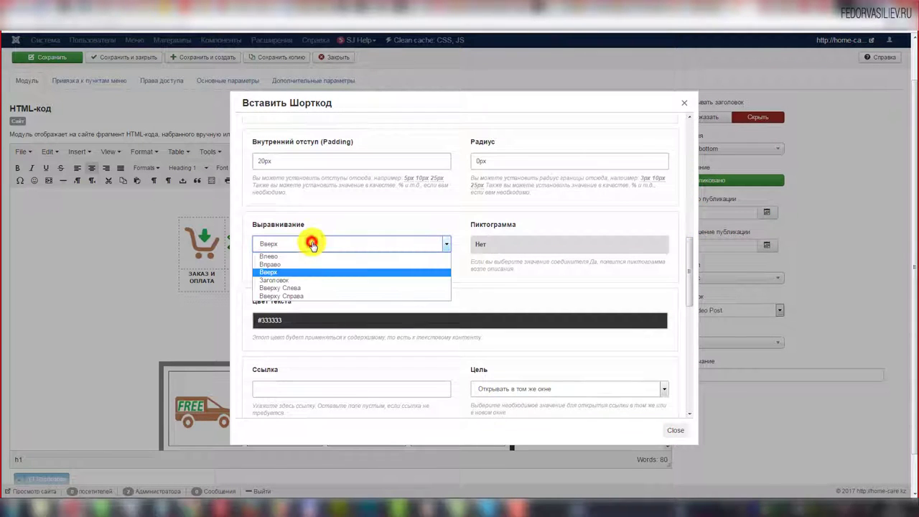
left_click(313, 280)
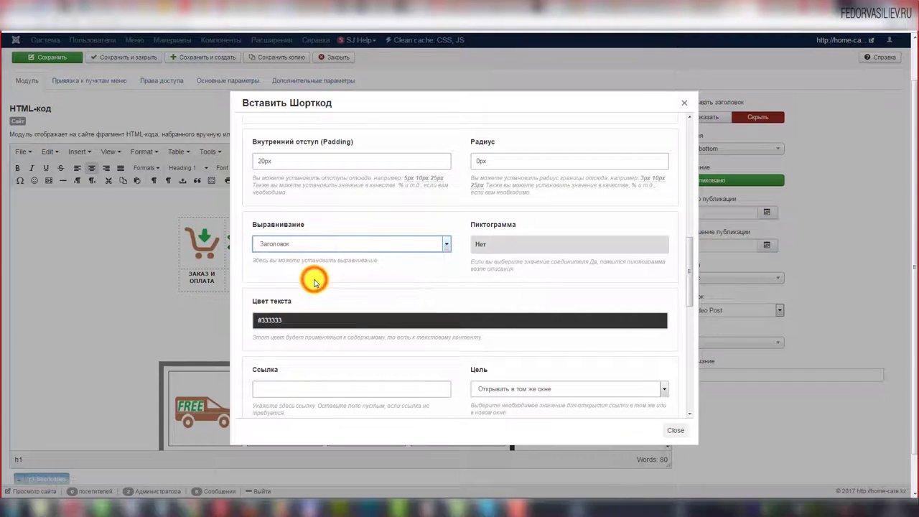
scroll(263, 257, "down", 6)
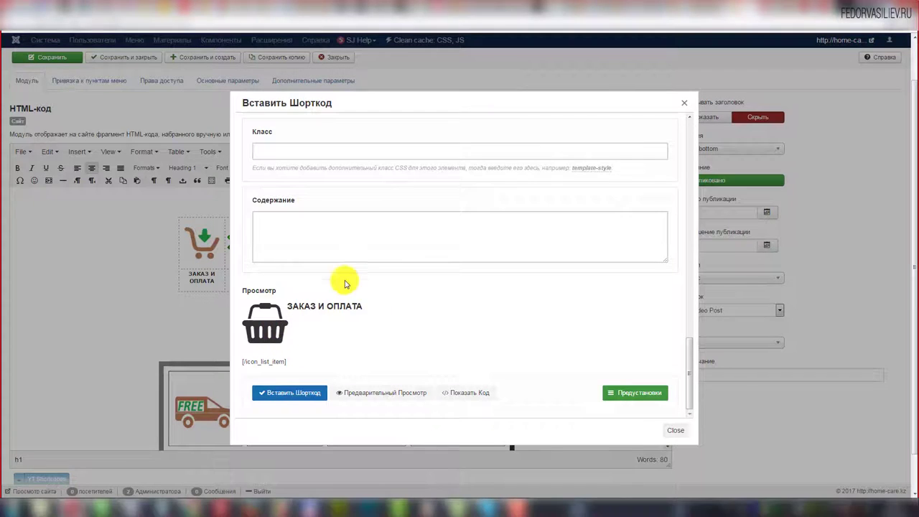
- Try setting the shortcode's Выравнивание to Вправо and check the resulting layout in the preview
scroll(344, 284, "up", 7)
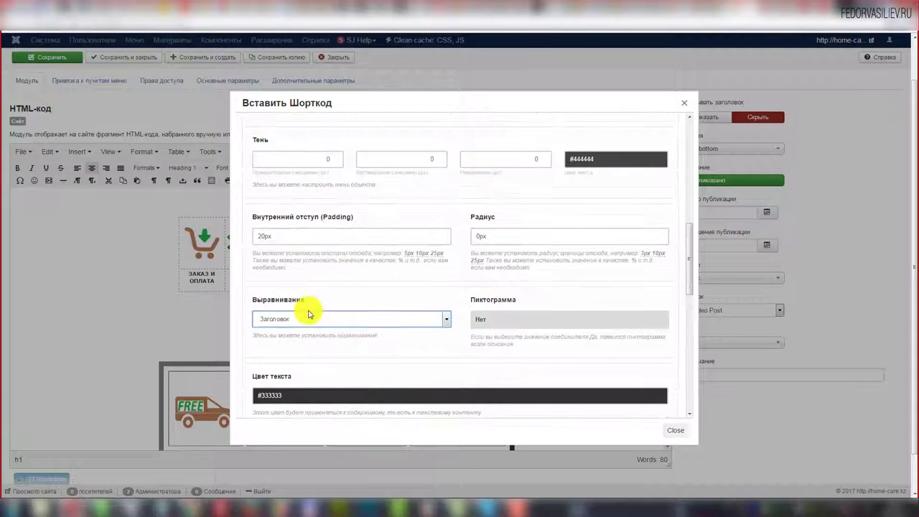
left_click(308, 316)
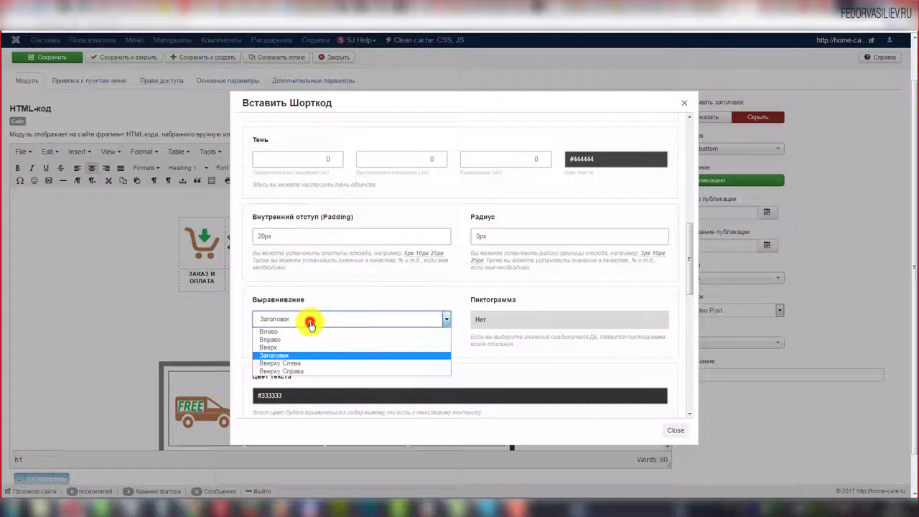
left_click(296, 340)
scroll(297, 345, "down", 10)
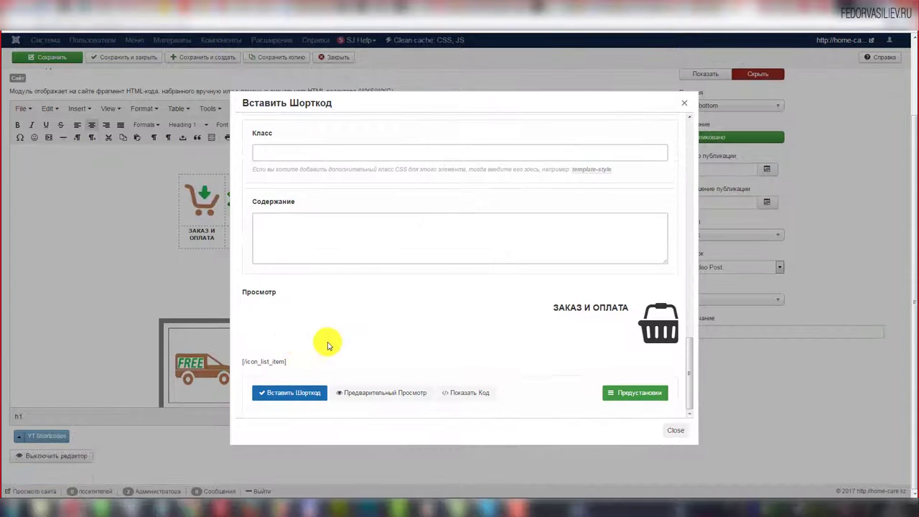
- Set the shortcode's Выравнивание to Вверх and check the icon's placement in the preview
scroll(564, 323, "up", 8)
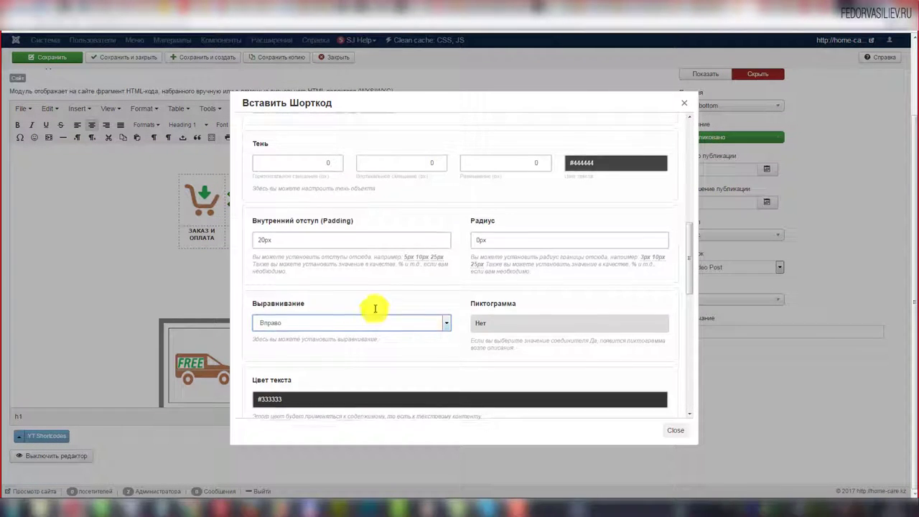
scroll(312, 308, "down", 3)
left_click(308, 321)
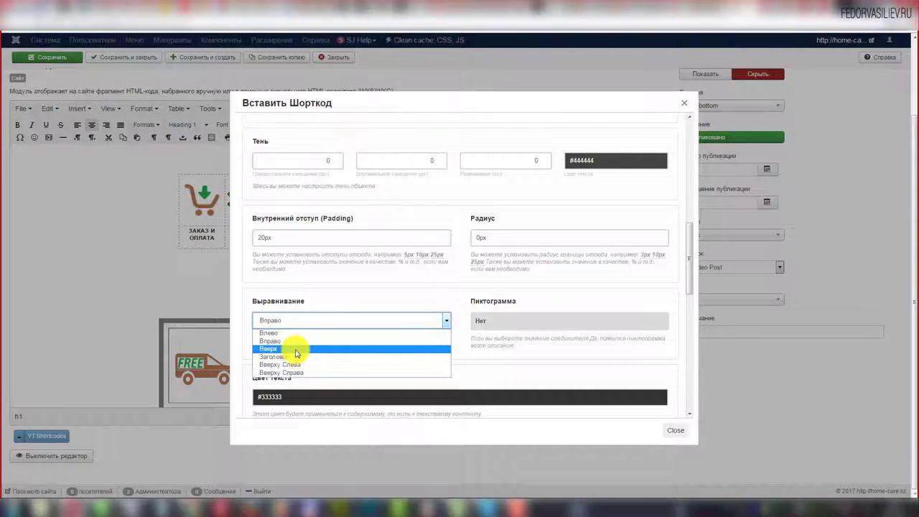
left_click(295, 349)
scroll(322, 252, "up", 3)
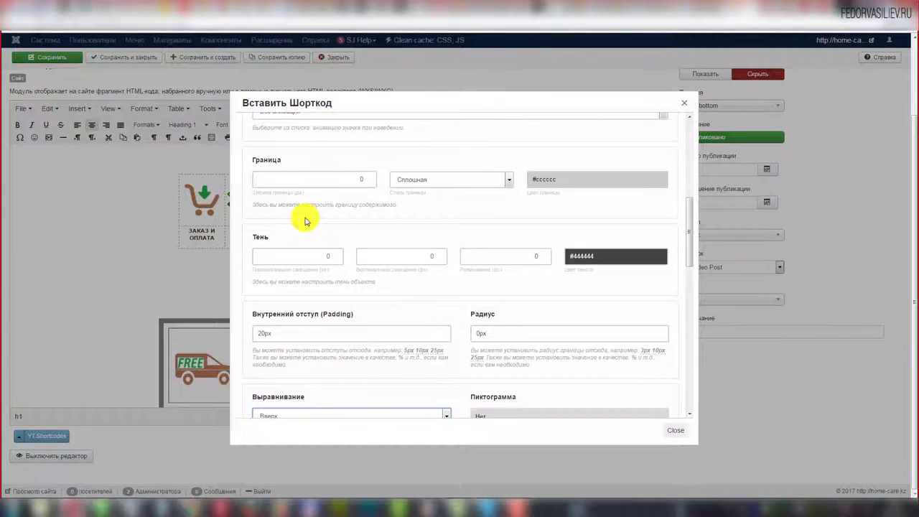
scroll(374, 240, "down", 10)
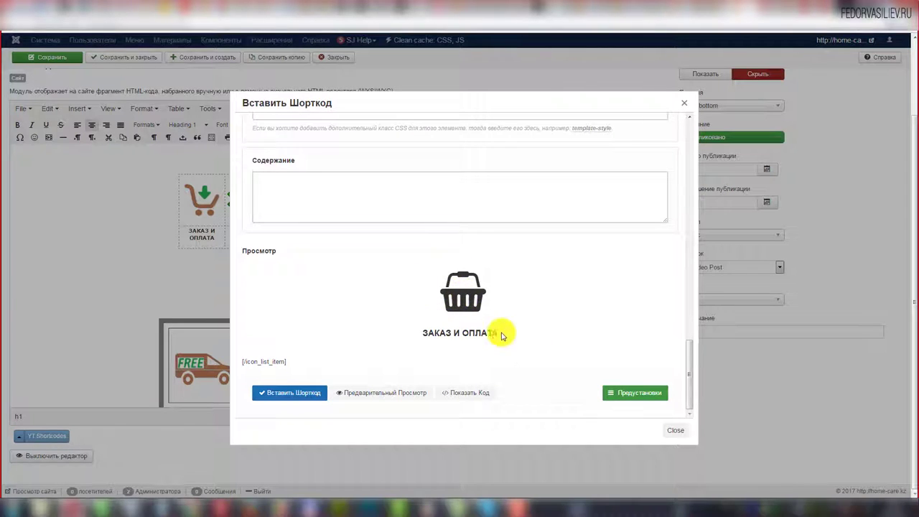
scroll(428, 294, "up", 1)
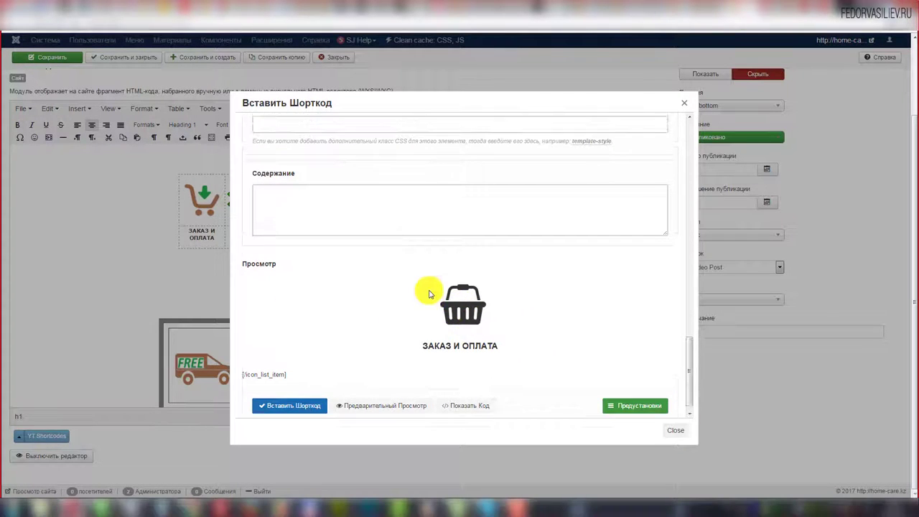
- Set the basket's Цвет иконки to the brown shade #a67321 and check it in the preview
scroll(429, 294, "up", 15)
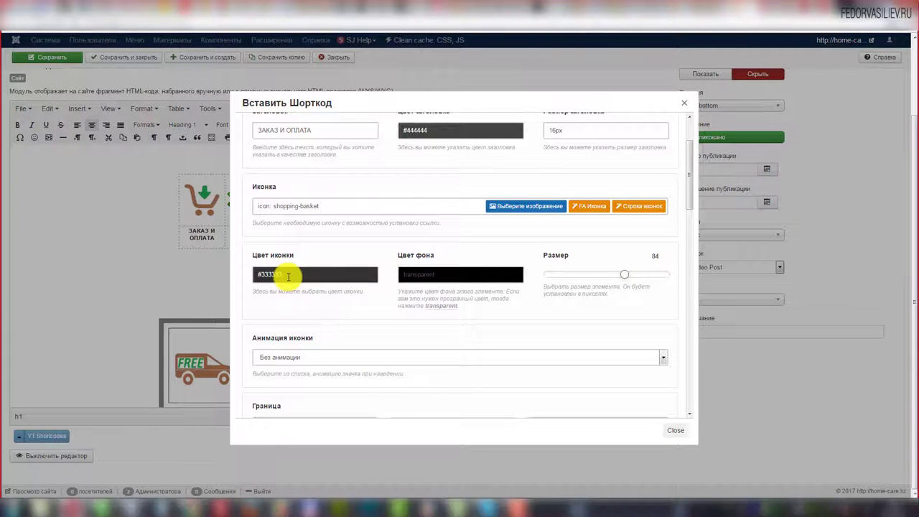
left_click(294, 273)
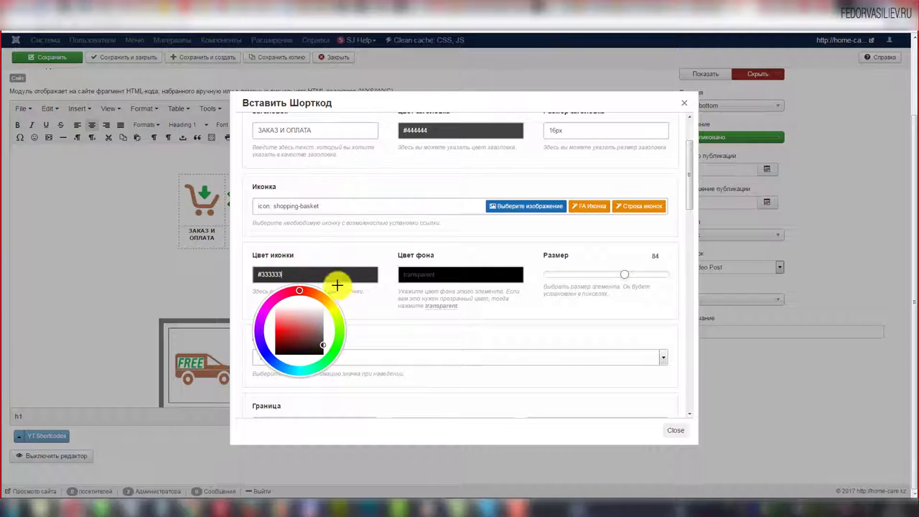
left_click(335, 346)
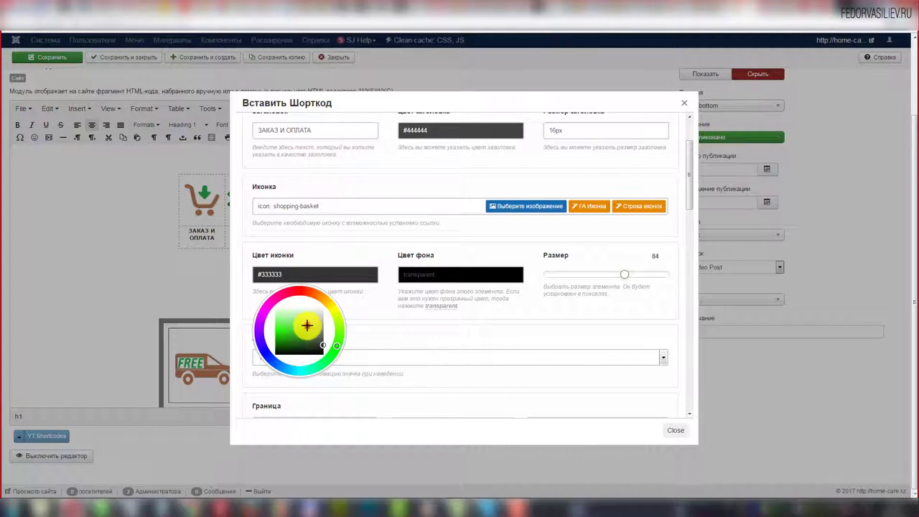
left_click(307, 326)
left_click(301, 337)
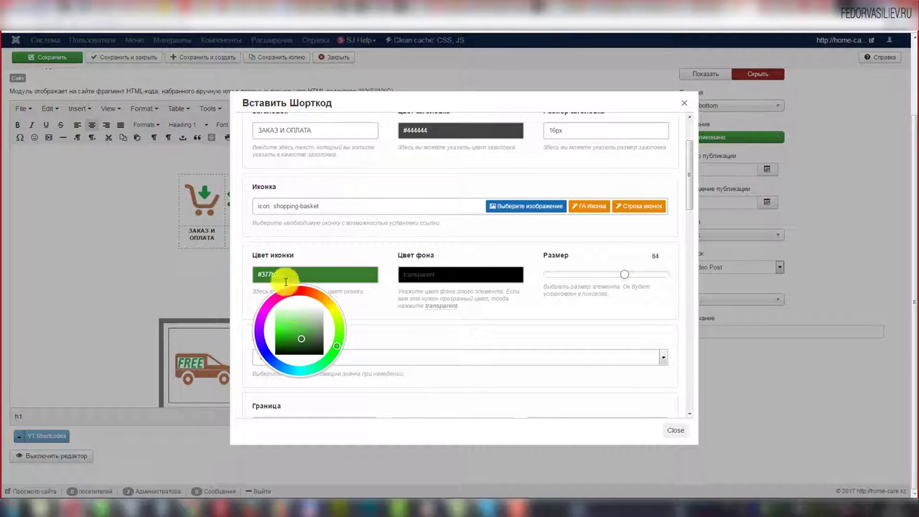
left_click(202, 210)
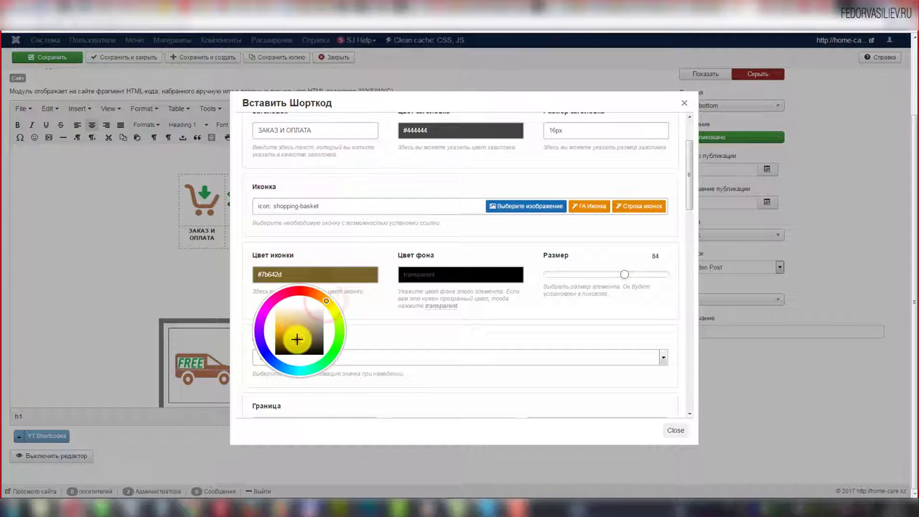
left_click_drag(292, 337, 300, 334)
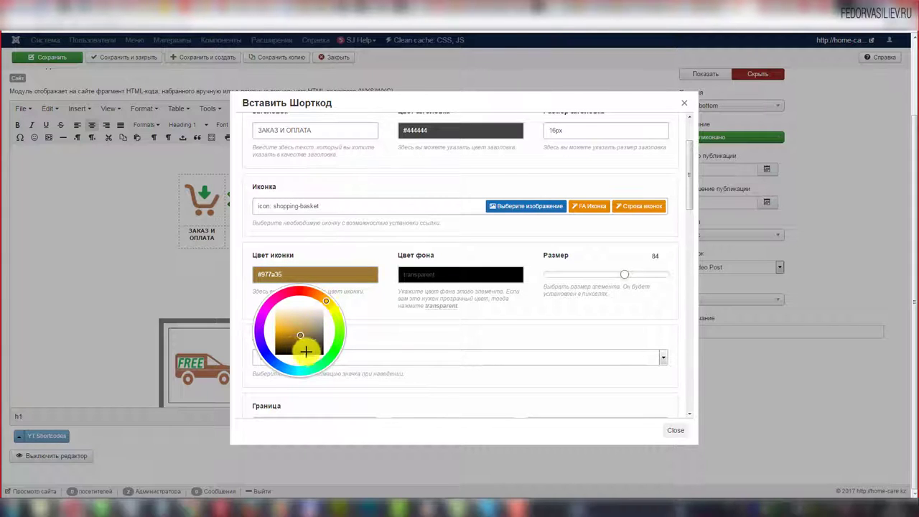
left_click_drag(297, 348, 290, 336)
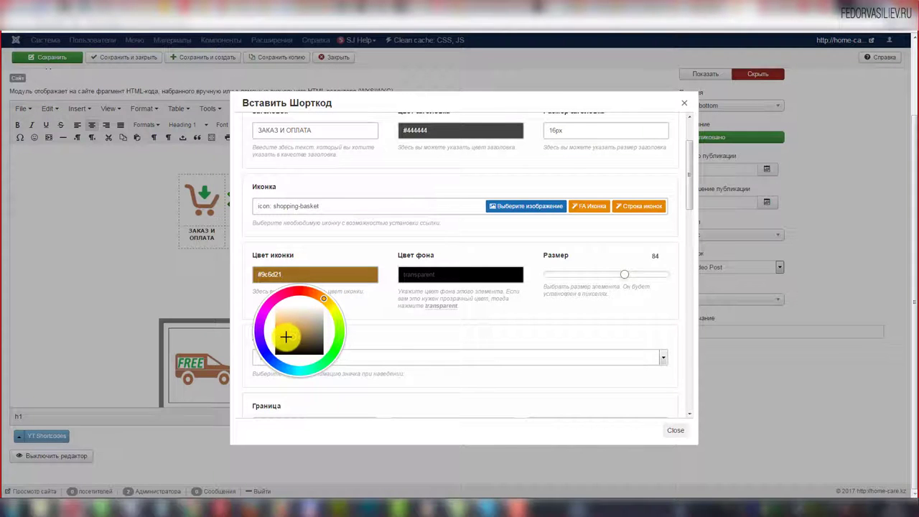
left_click_drag(286, 337, 291, 333)
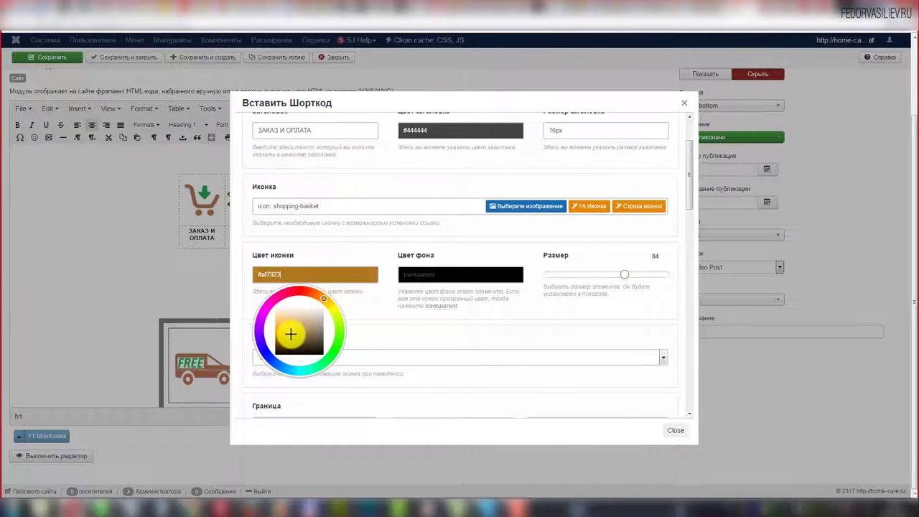
left_click(366, 309)
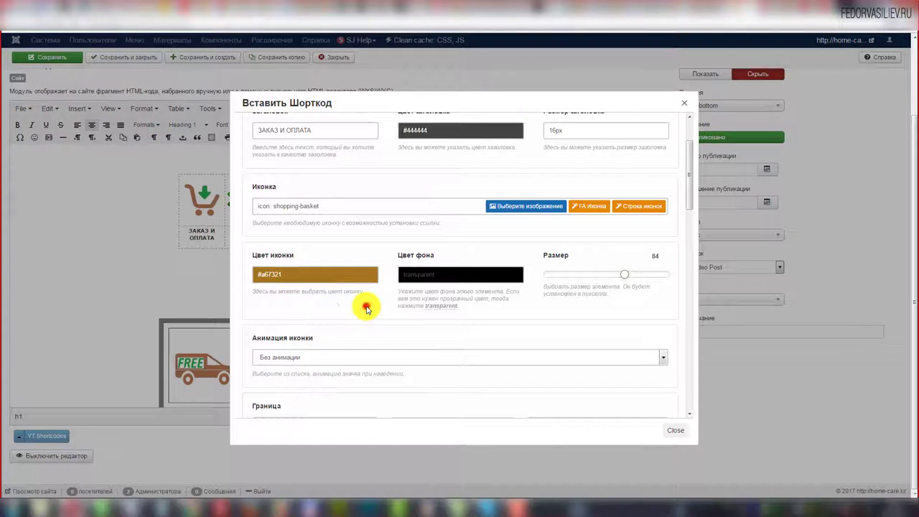
scroll(366, 309, "down", 15)
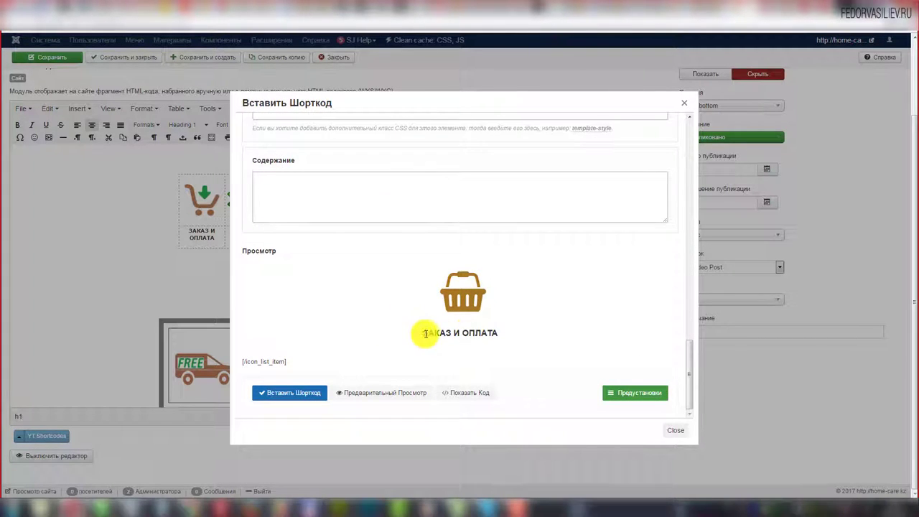
- Review the shortcode's title, icon, animation, border and shadow settings, and refresh the preview
scroll(379, 264, "up", 3)
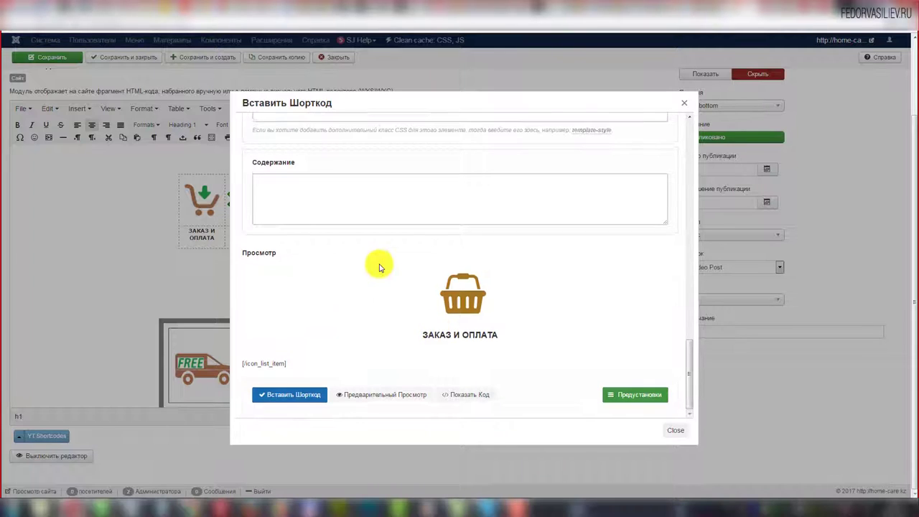
scroll(379, 264, "up", 6)
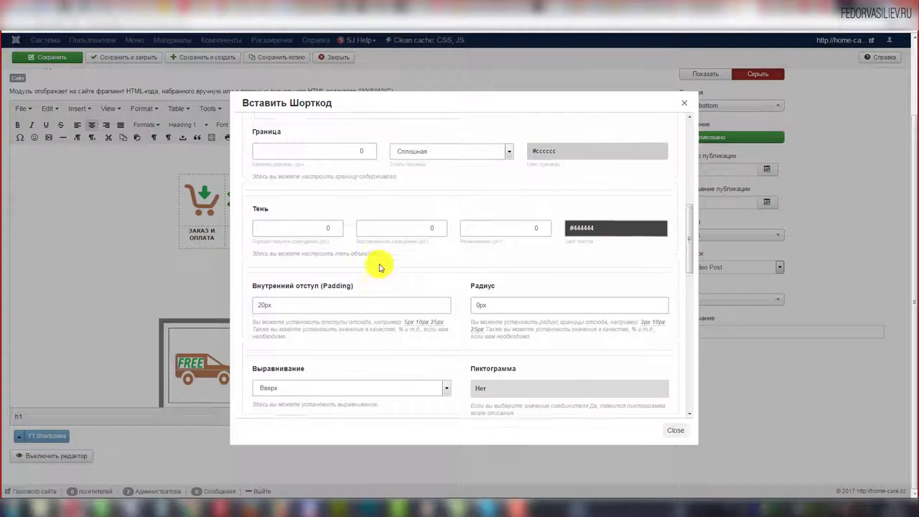
scroll(343, 189, "up", 5)
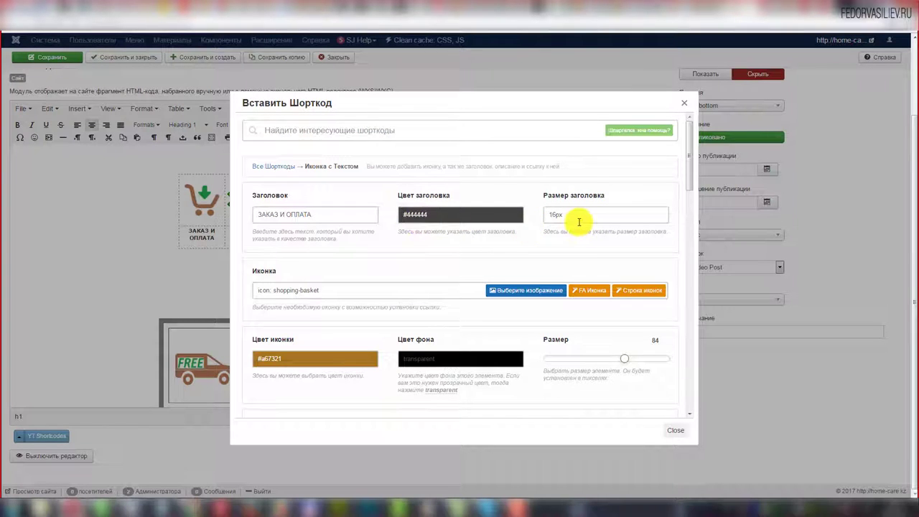
scroll(379, 259, "down", 4)
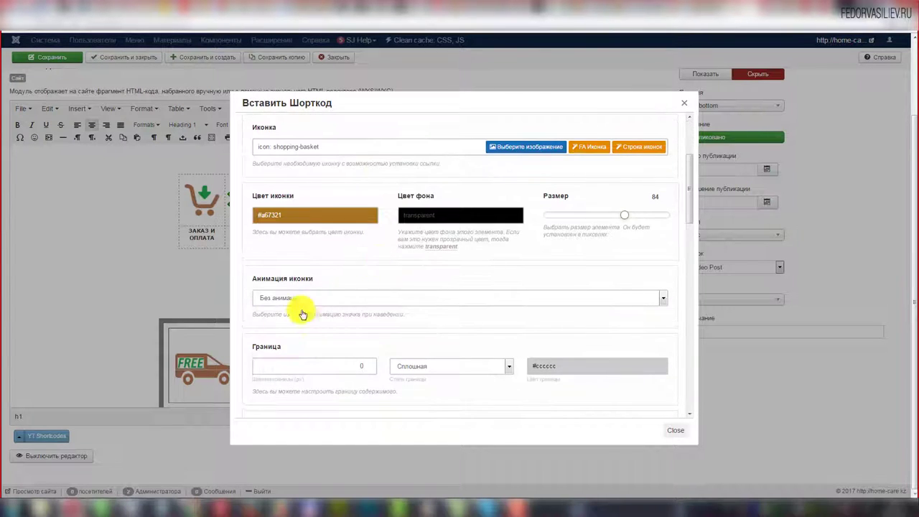
scroll(346, 293, "down", 3)
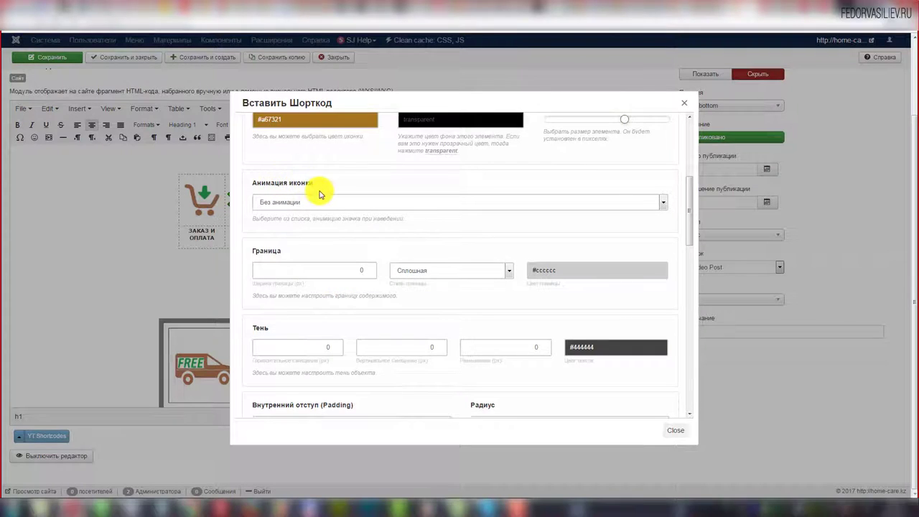
scroll(288, 279, "down", 1)
scroll(363, 300, "down", 6)
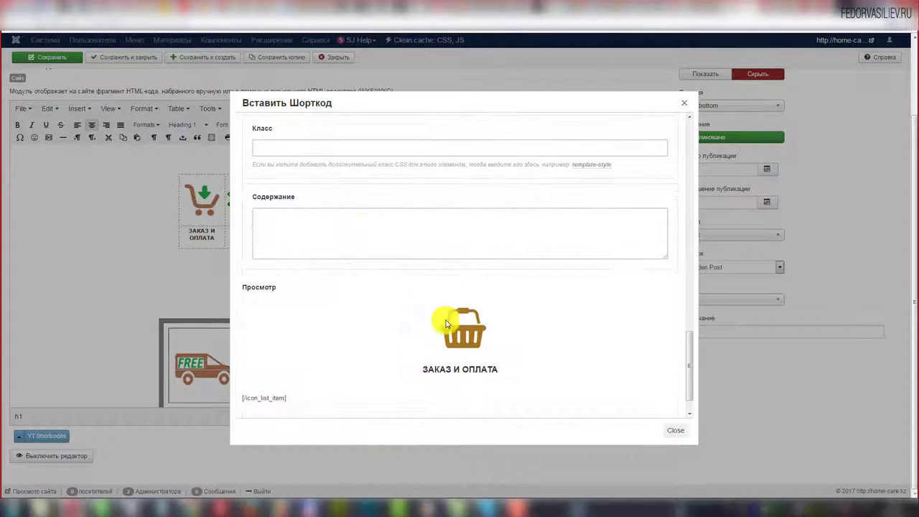
scroll(380, 373, "down", 1)
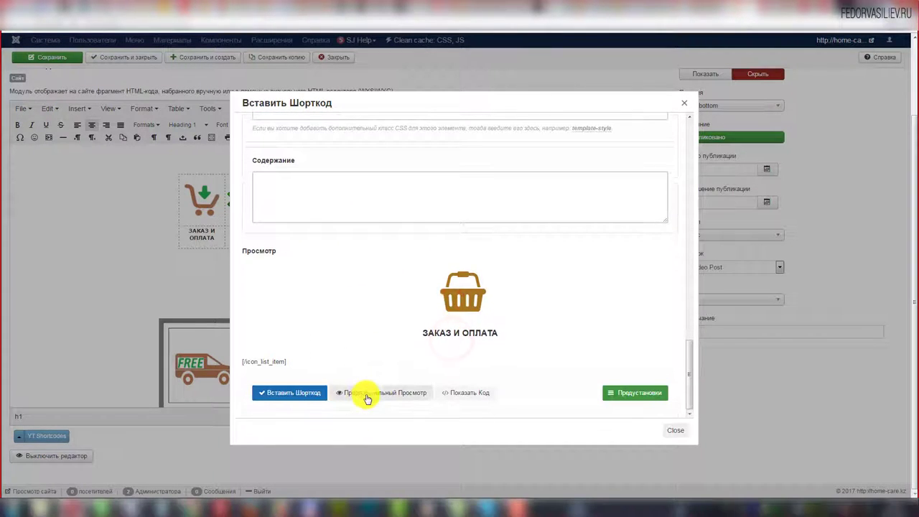
left_click(368, 394)
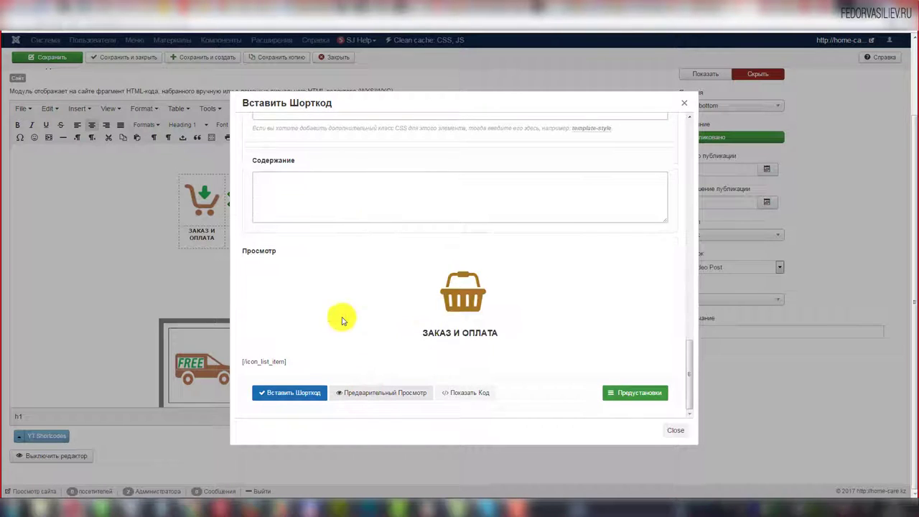
- Try Анимация 1 as the basket's Анимация иконки and check its effect in the preview
scroll(342, 321, "up", 15)
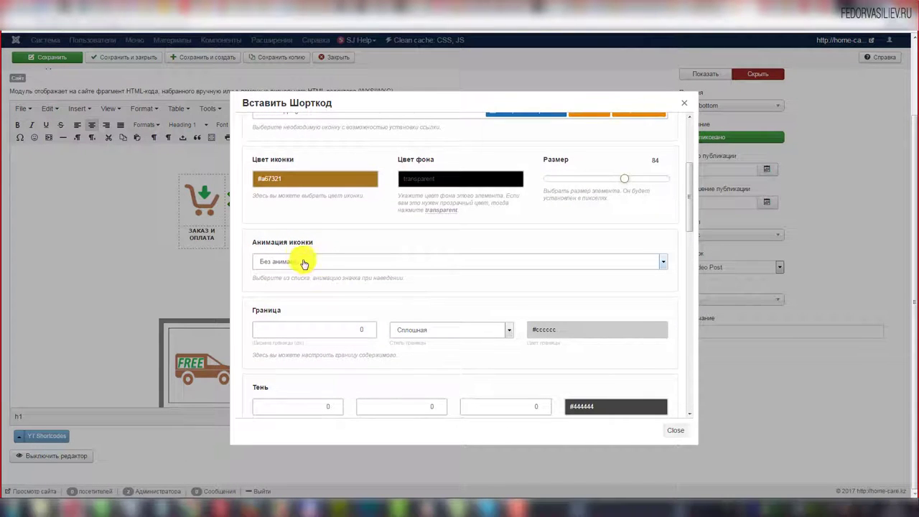
scroll(298, 271, "up", 2)
scroll(295, 280, "down", 3)
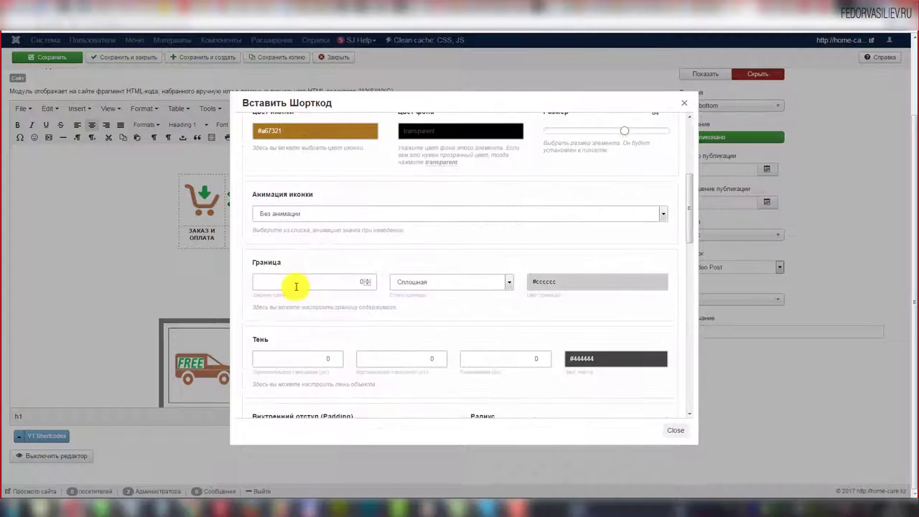
left_click(306, 215)
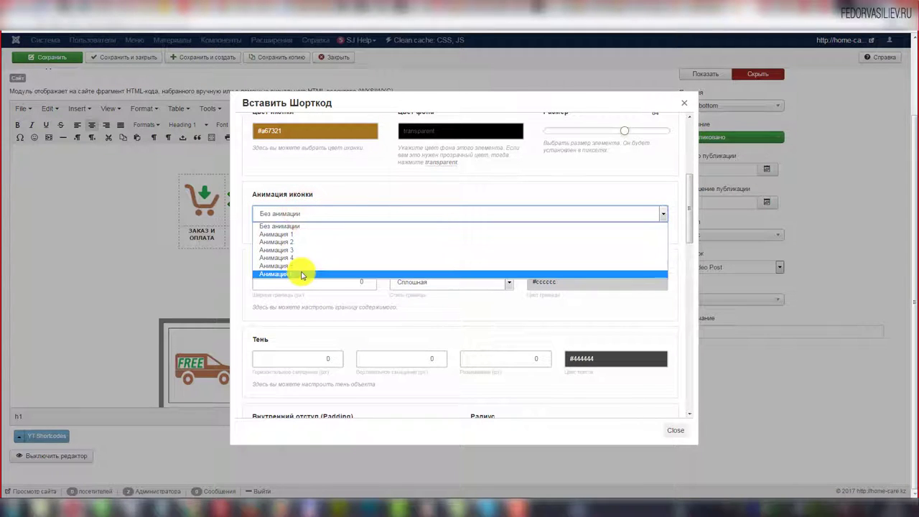
left_click(293, 234)
scroll(316, 276, "down", 8)
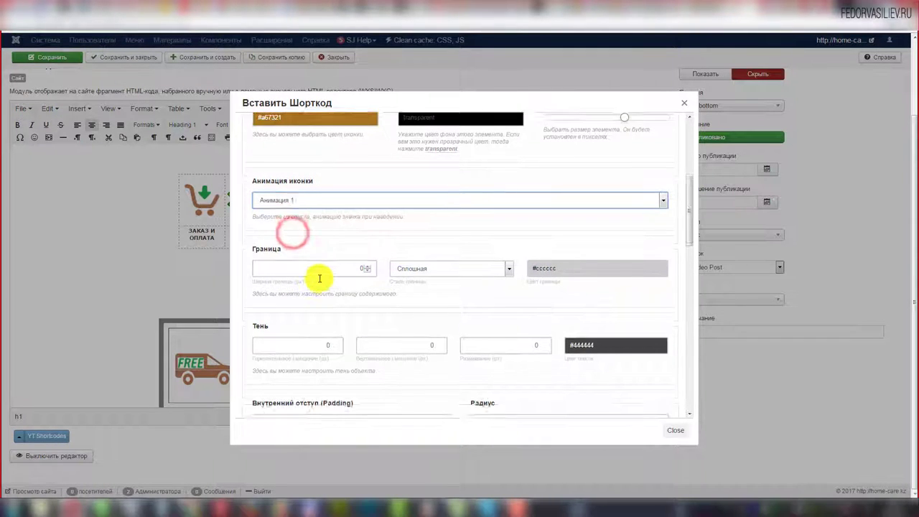
scroll(319, 279, "down", 3)
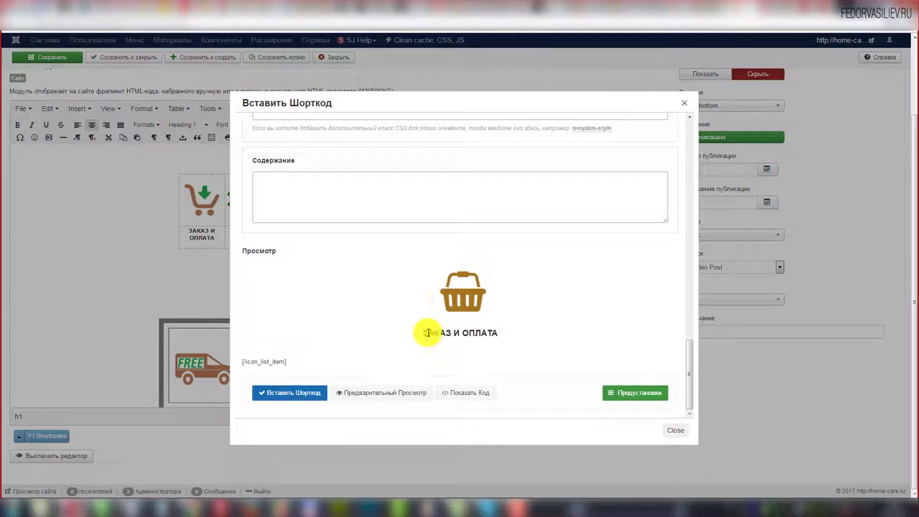
- Set the basket's Анимация иконки to Анимация 2 and check its effect in the preview
scroll(423, 326, "up", 10)
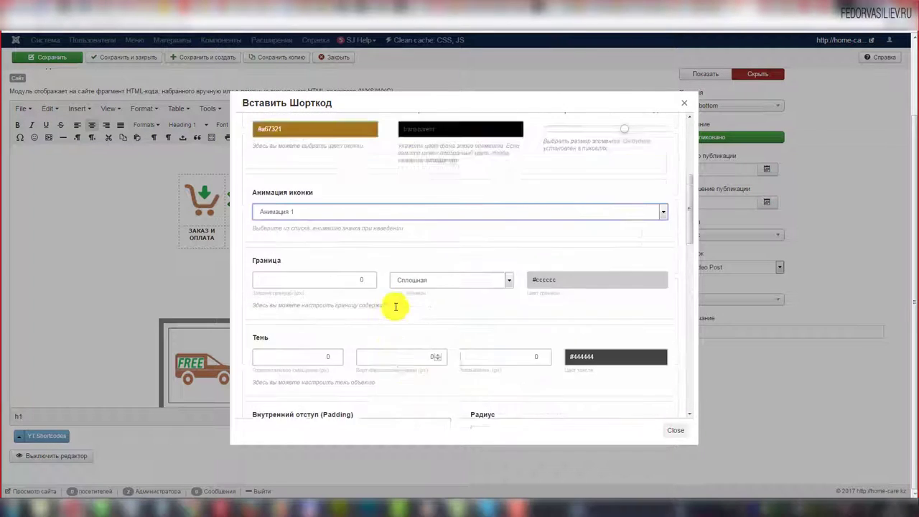
scroll(290, 321, "up", 2)
left_click(296, 315)
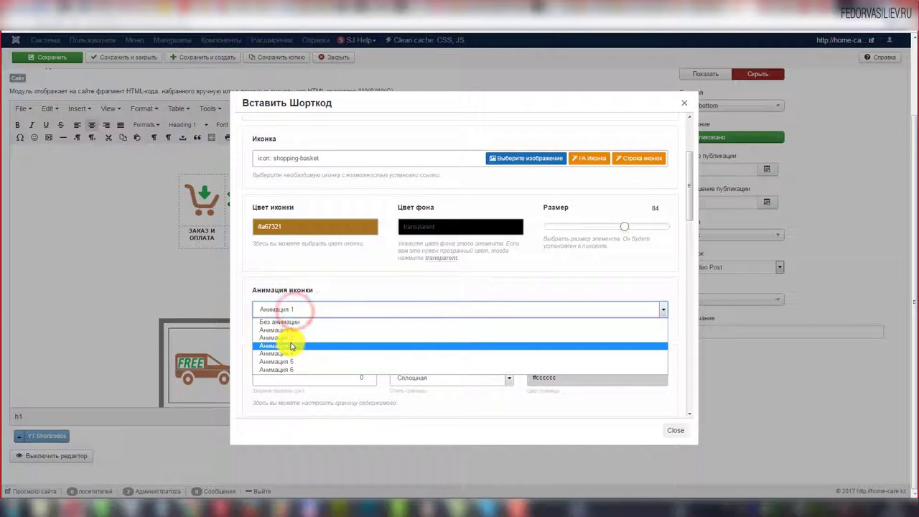
left_click(293, 341)
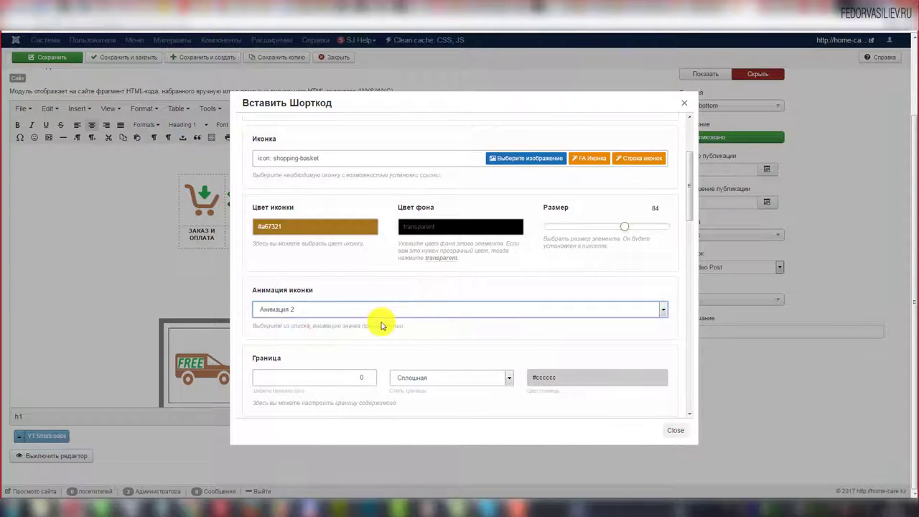
scroll(307, 309, "down", 10)
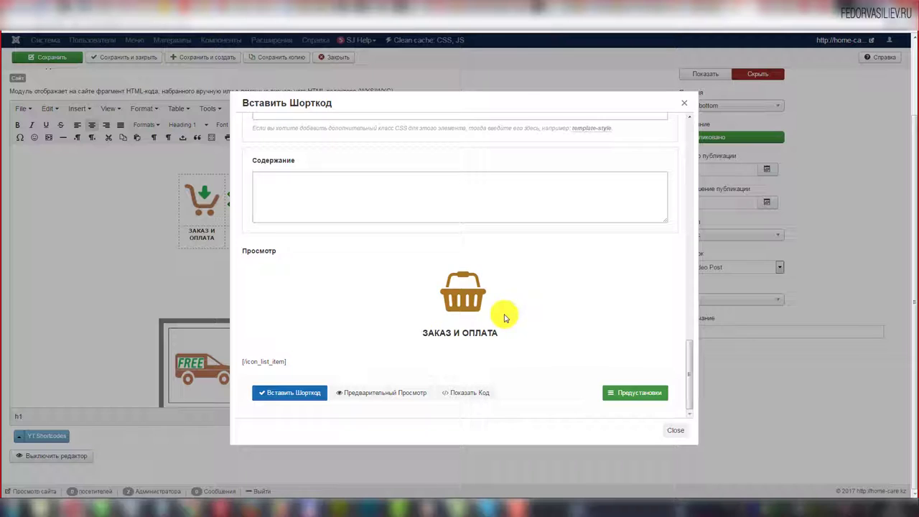
- Save the current Иконка с Текстом settings as a preset named 2 and check the preset list
left_click(447, 186)
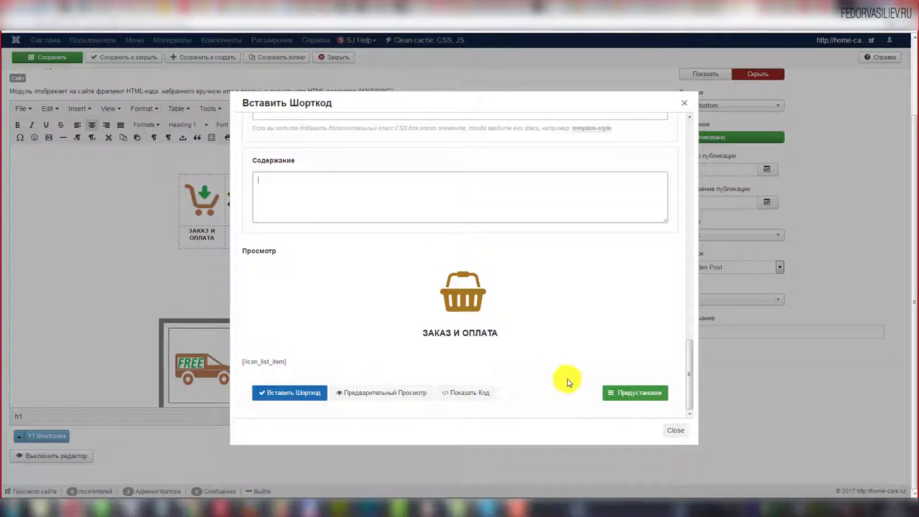
left_click(615, 392)
left_click(595, 349)
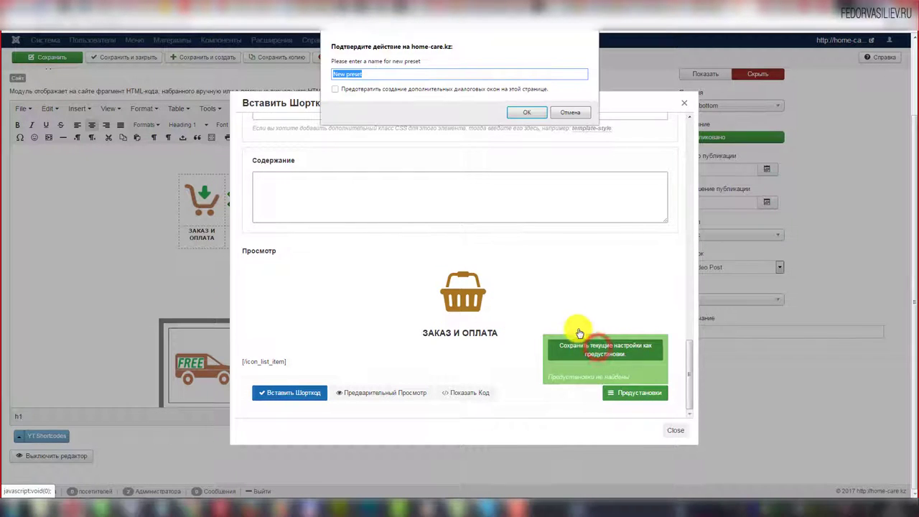
type("2")
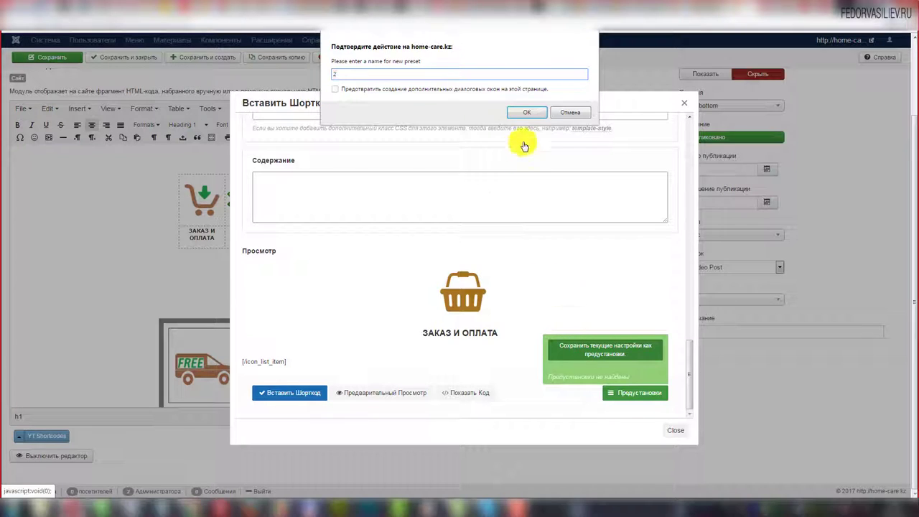
left_click(527, 112)
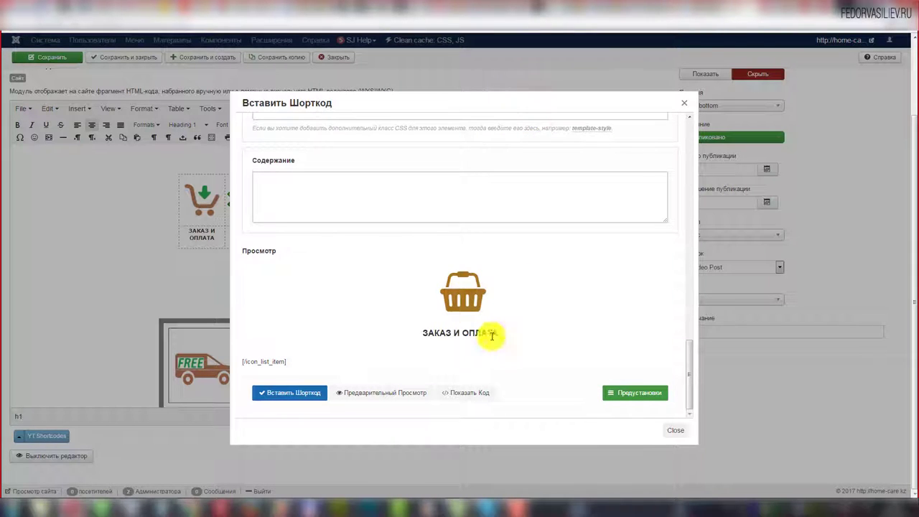
left_click(631, 388)
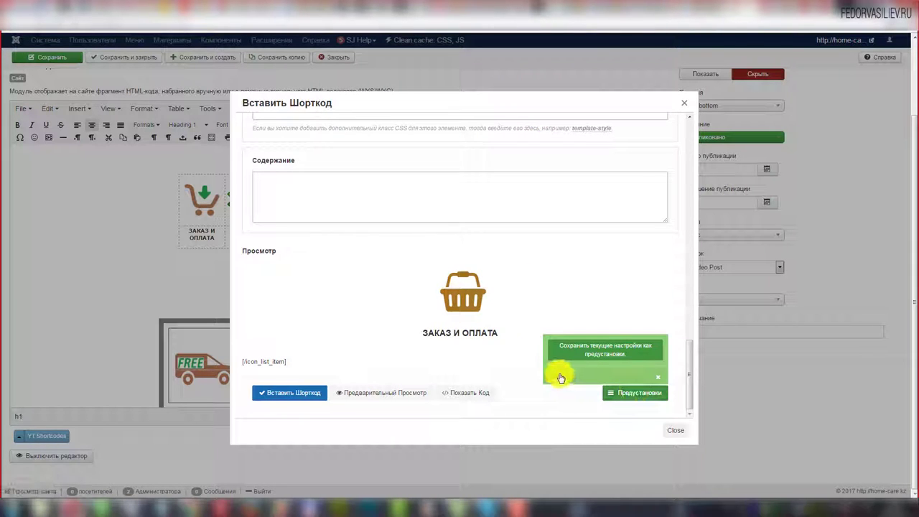
left_click(449, 206)
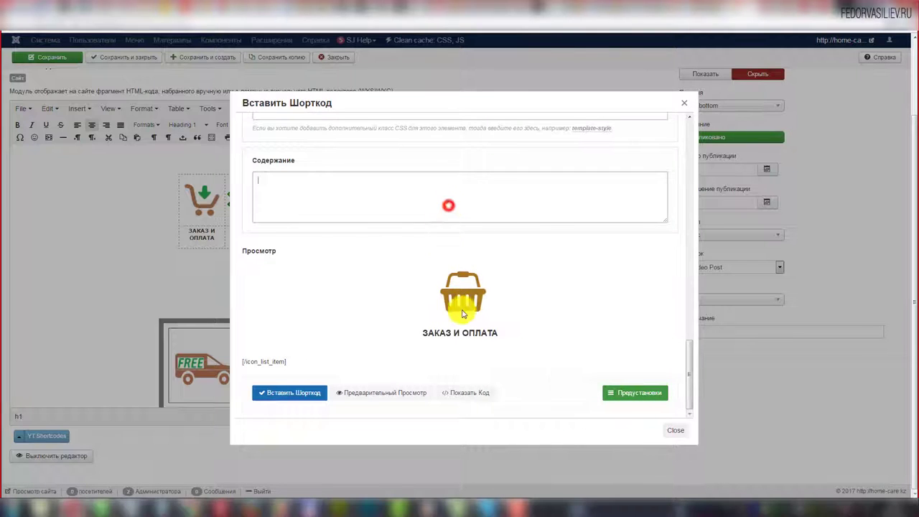
- Show the basket shortcode's code and copy it in full, from the opening icon_list_item tag through its closing tag
left_click(465, 396)
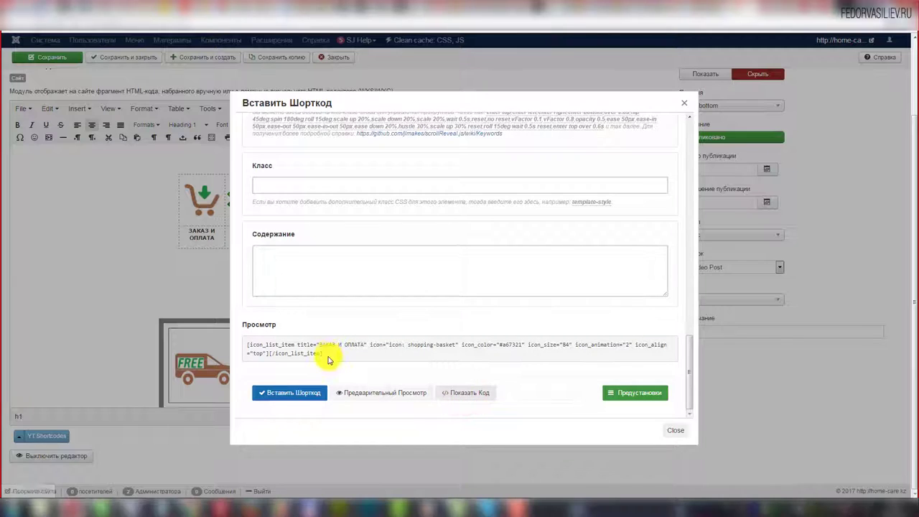
left_click(328, 354)
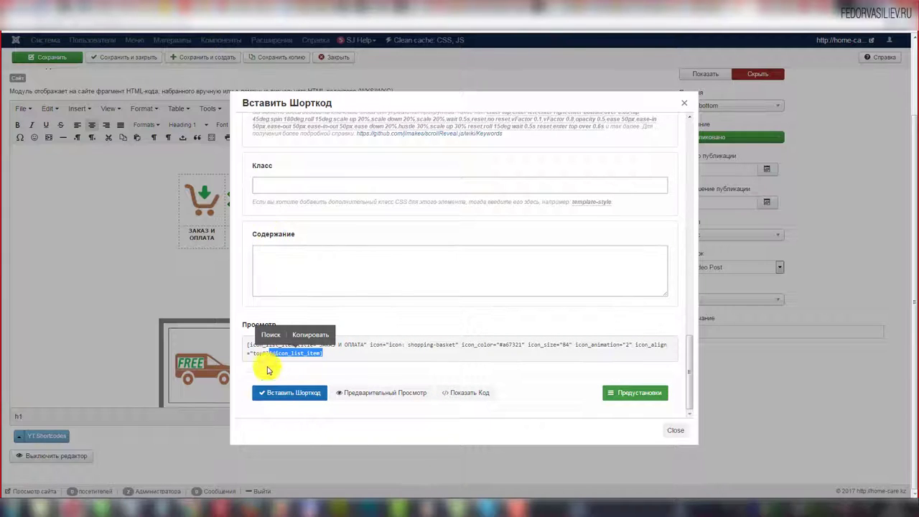
left_click(272, 355)
left_click_drag(324, 352, 271, 353)
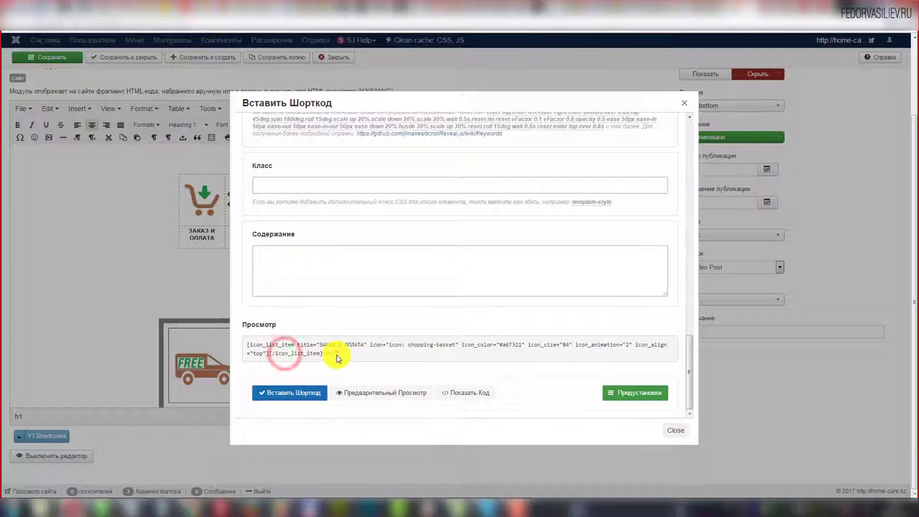
left_click_drag(252, 349, 246, 346)
right_click(273, 348)
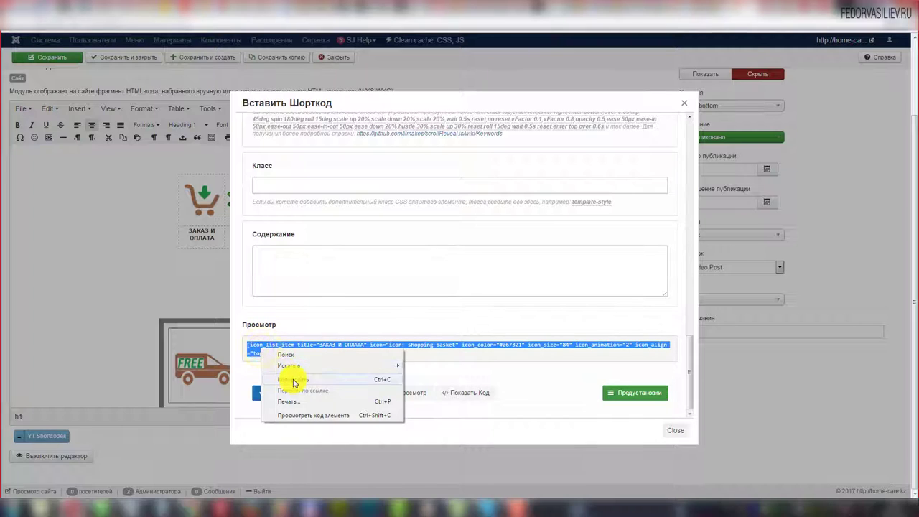
left_click(293, 379)
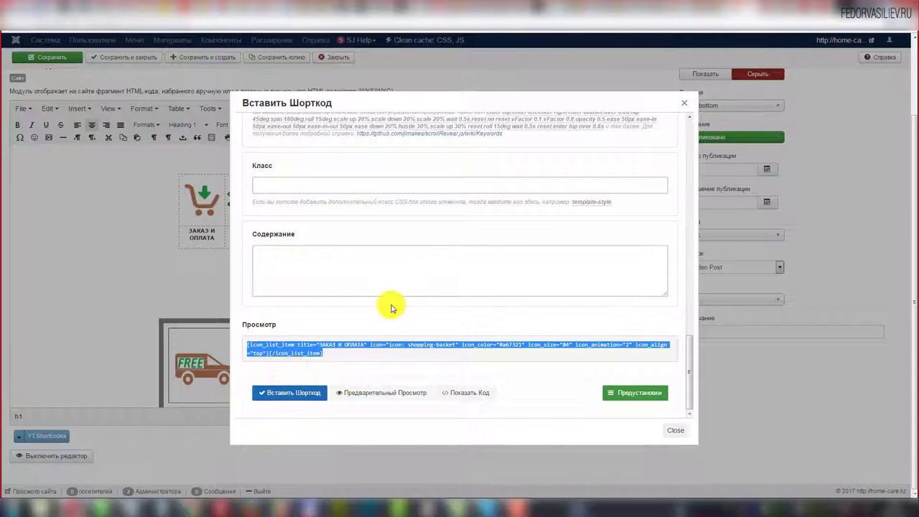
- Switch to the Строка с Колонками shortcode and load its saved preset 1
scroll(390, 304, "up", 15)
scroll(398, 173, "up", 3)
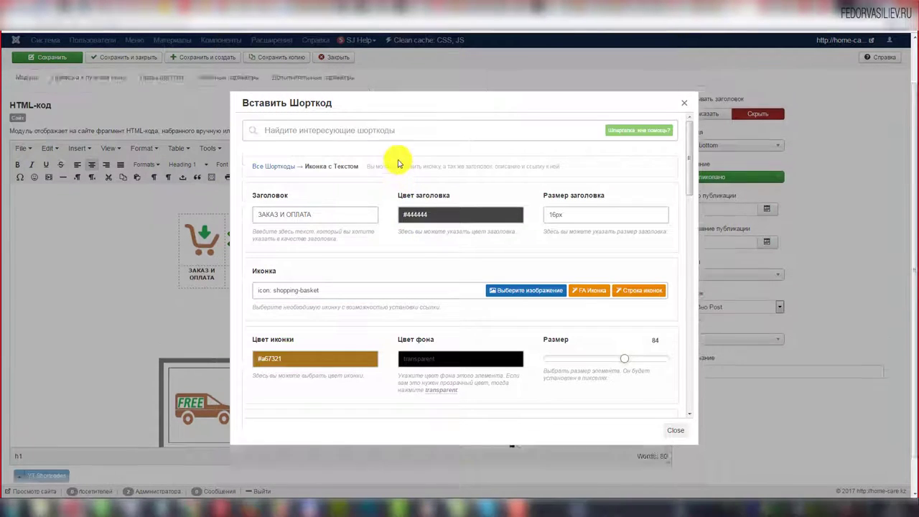
left_click(395, 131)
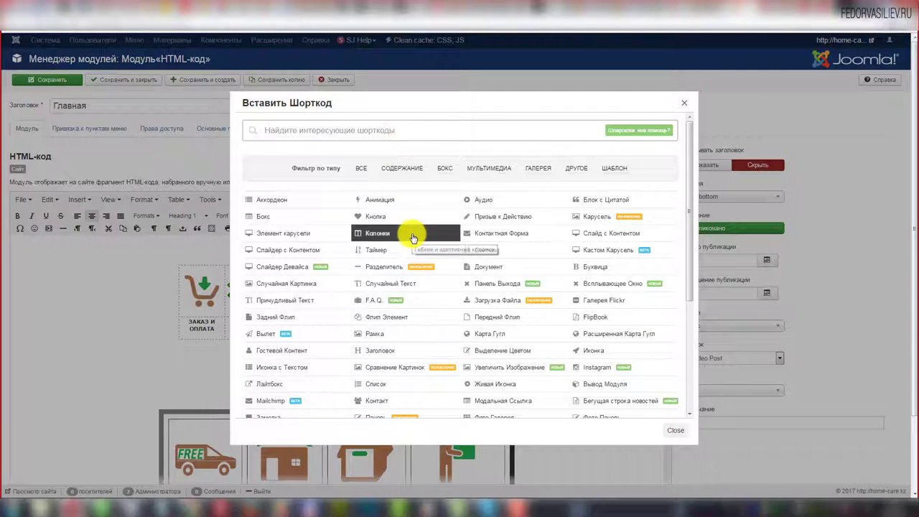
scroll(413, 239, "down", 3)
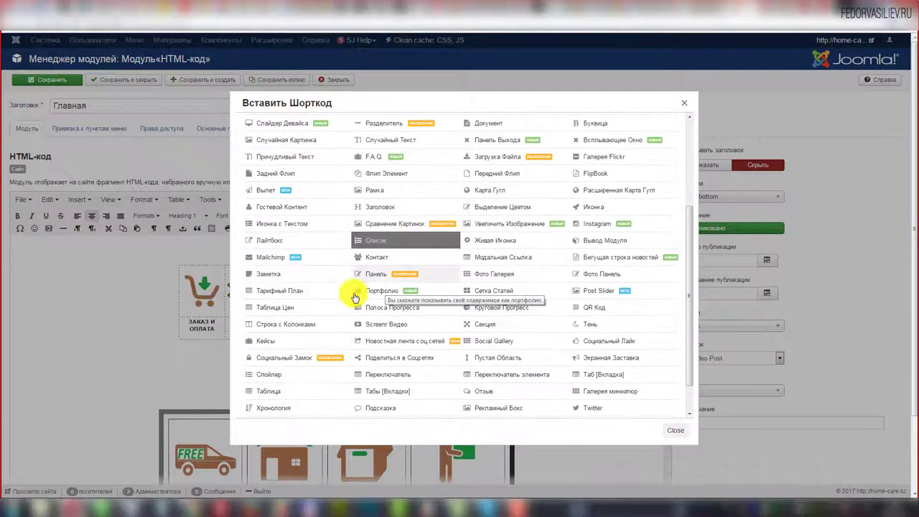
left_click(274, 323)
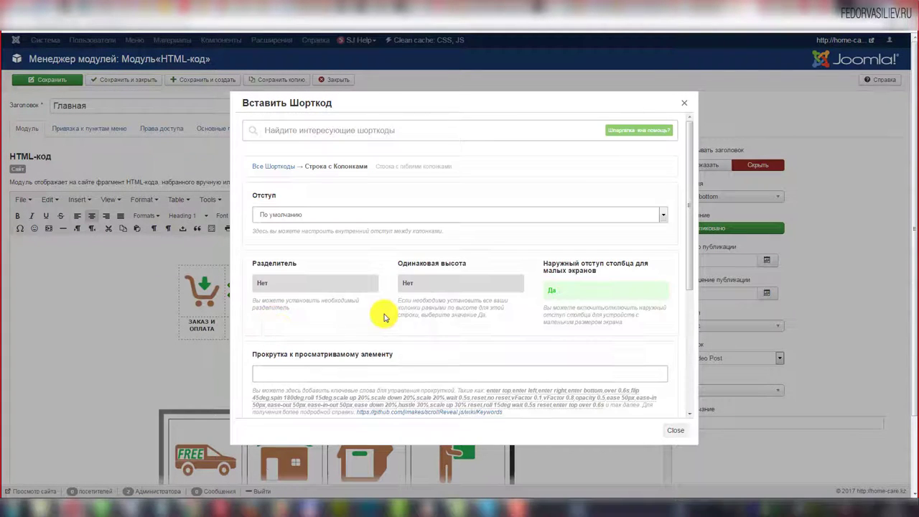
scroll(381, 313, "down", 5)
mouse_move(632, 381)
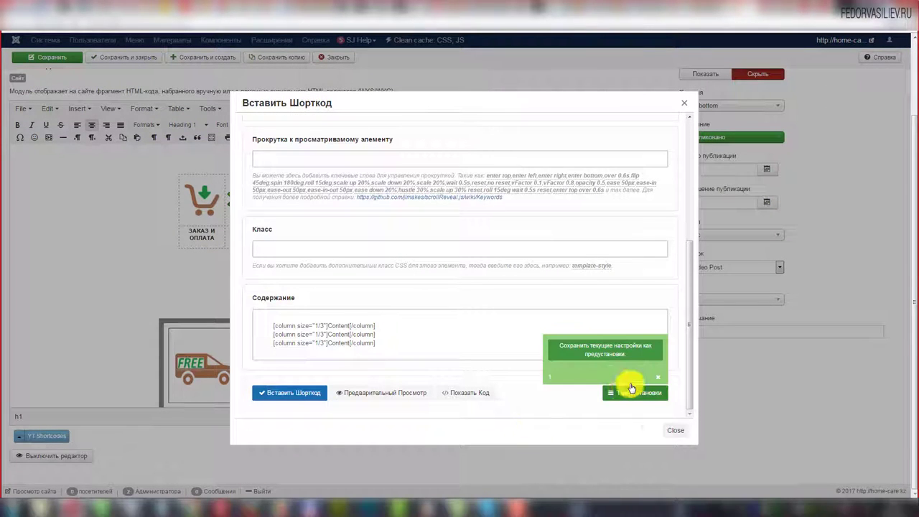
left_click(551, 378)
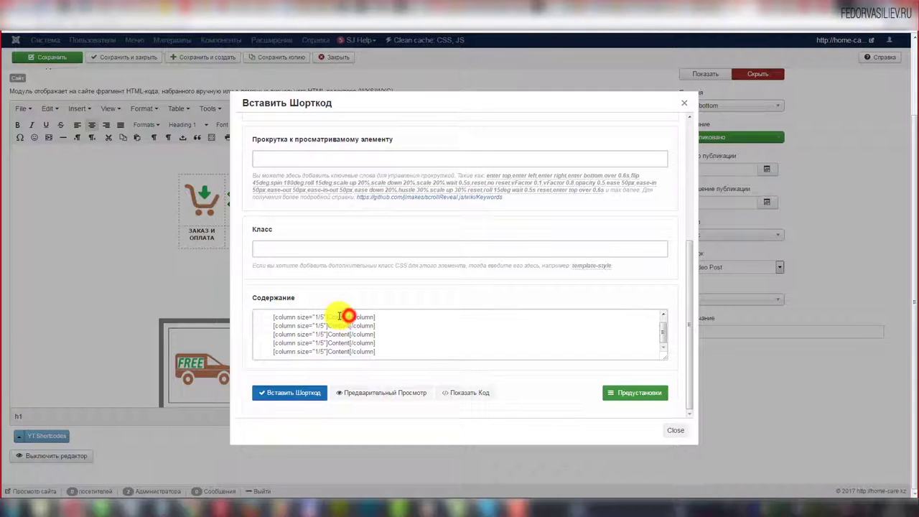
- Replace the Content placeholder in all five 1/5 columns with the copied ЗАКАЗ И ОПЛАТА basket shortcode and preview the row
left_click_drag(341, 317, 341, 334)
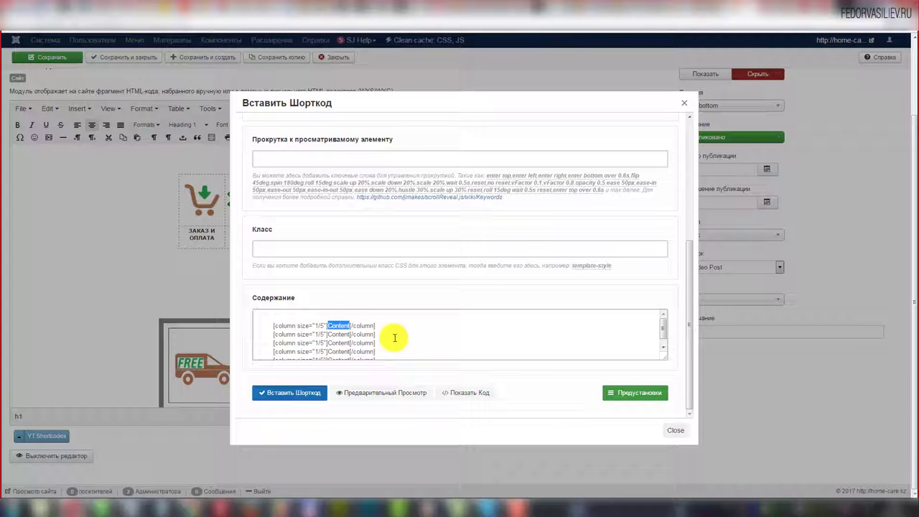
key("ctrl+v")
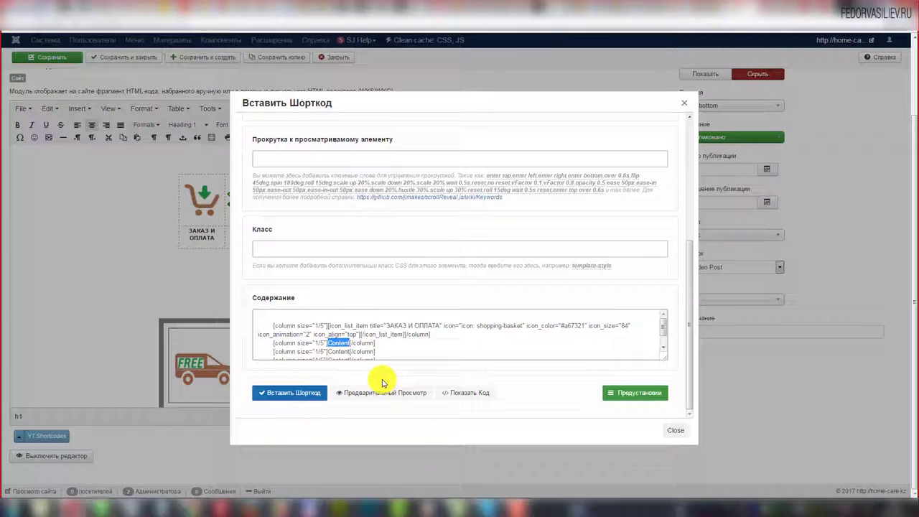
left_click(348, 352)
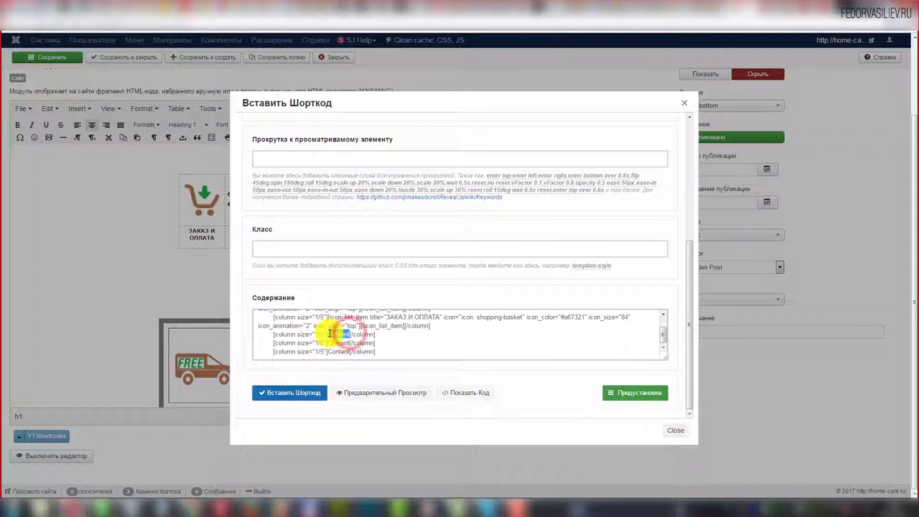
key("ctrl+v")
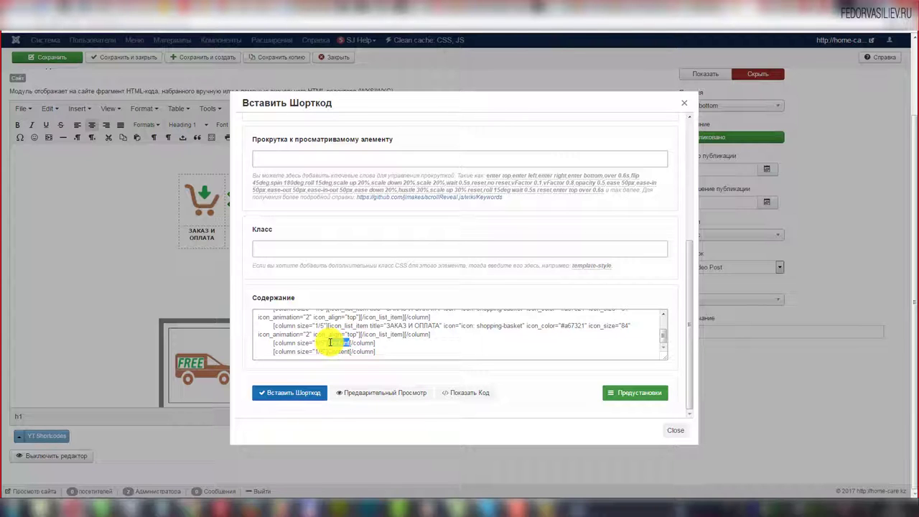
key("ctrl+v")
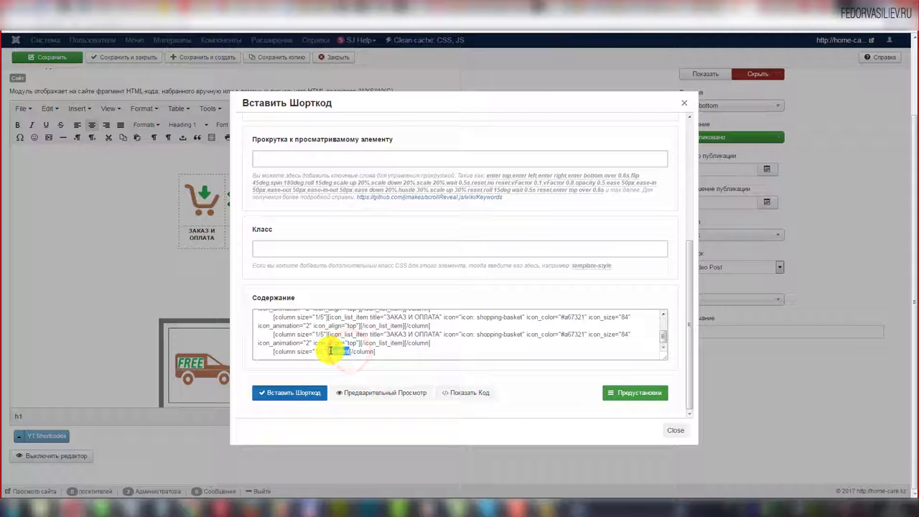
key("ctrl+v")
left_click(384, 390)
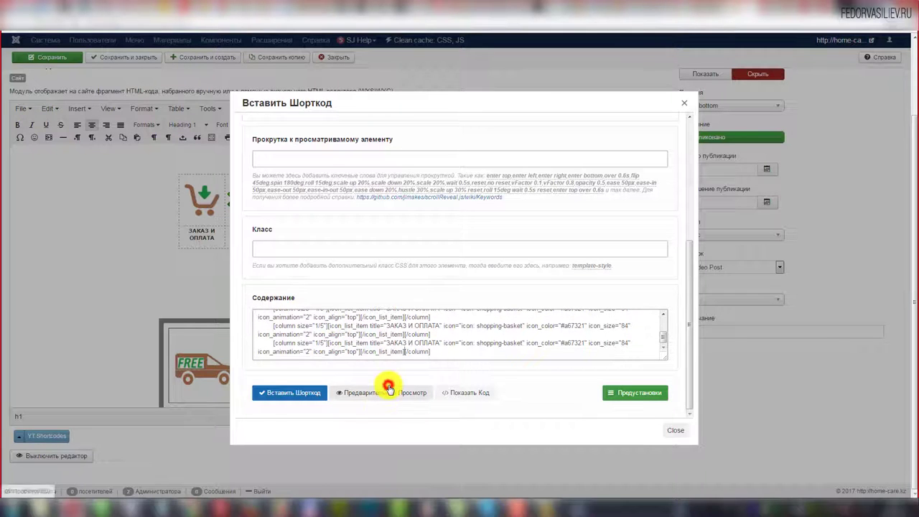
scroll(365, 359, "down", 2)
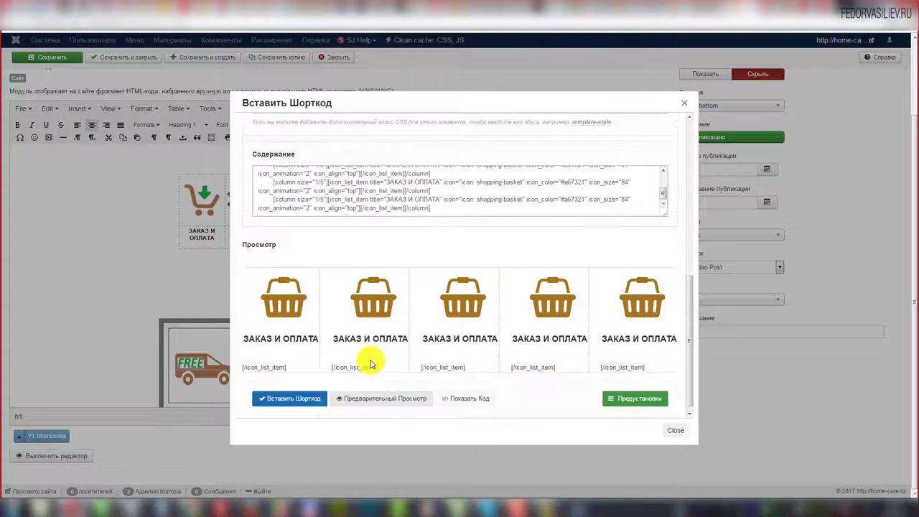
- Delete the closing [/icon_list_item] tag from each of the five columns in Содержание and check the preview
left_click_drag(468, 367, 404, 375)
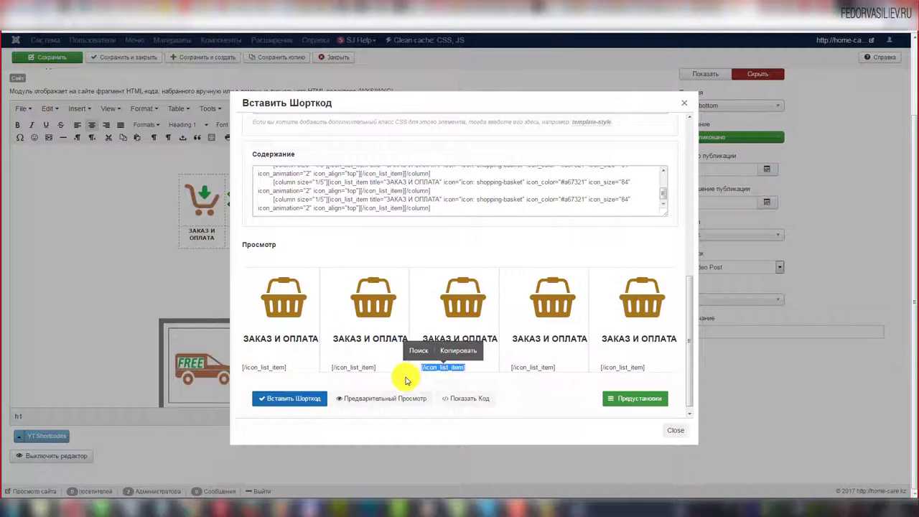
left_click(403, 207)
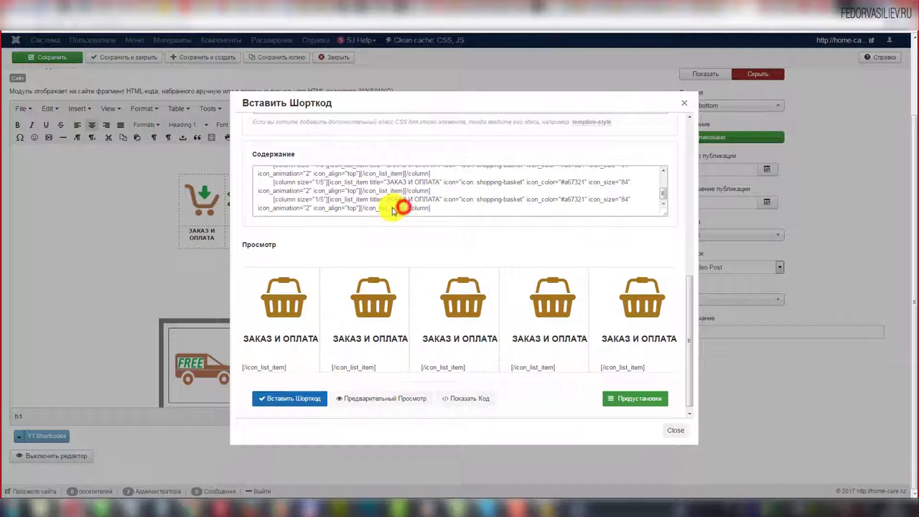
left_click_drag(383, 209, 361, 208)
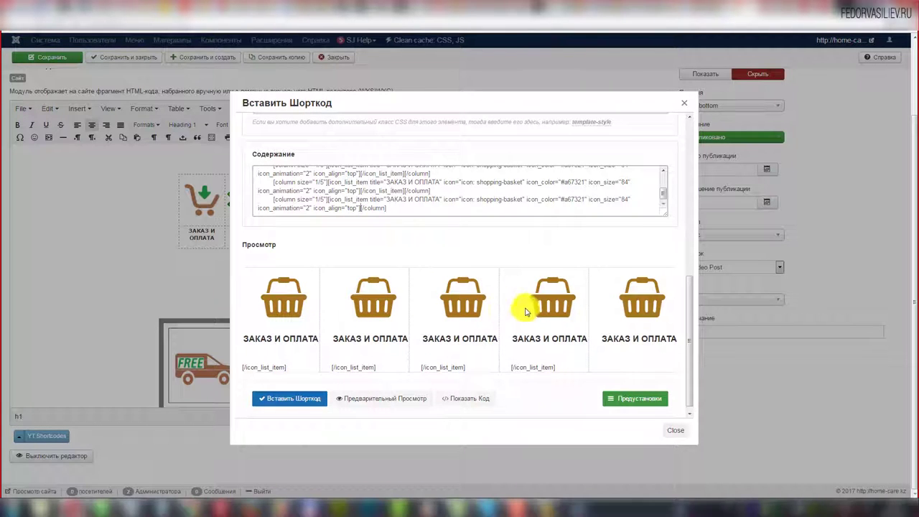
scroll(431, 287, "up", 2)
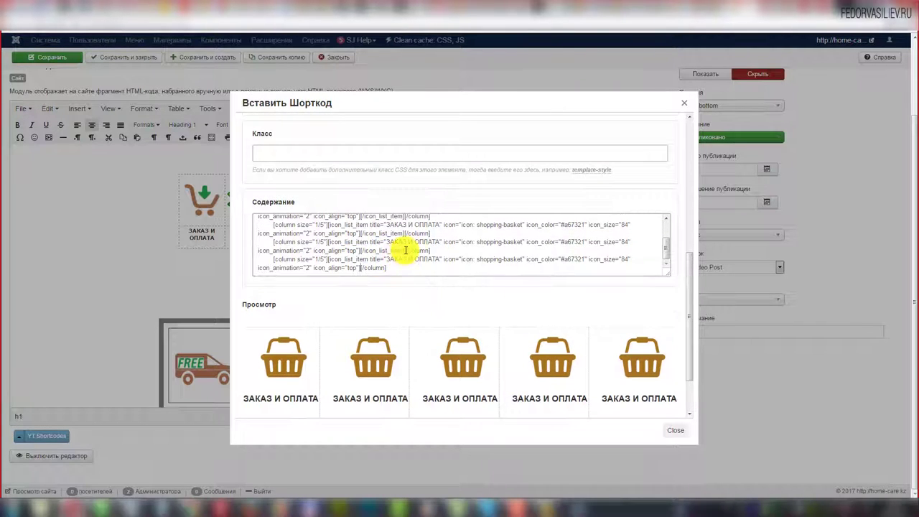
left_click_drag(388, 250, 363, 251)
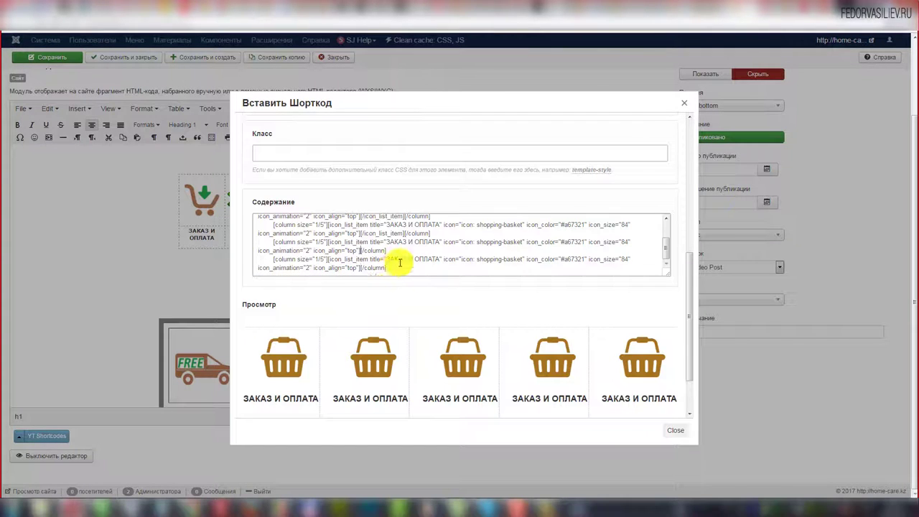
left_click_drag(403, 233, 360, 233)
key("BackSpace")
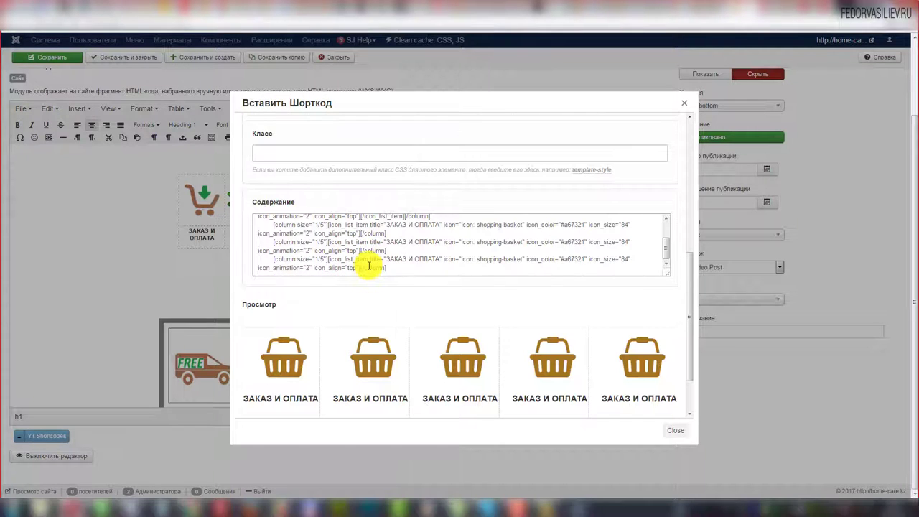
key("ctrl+z")
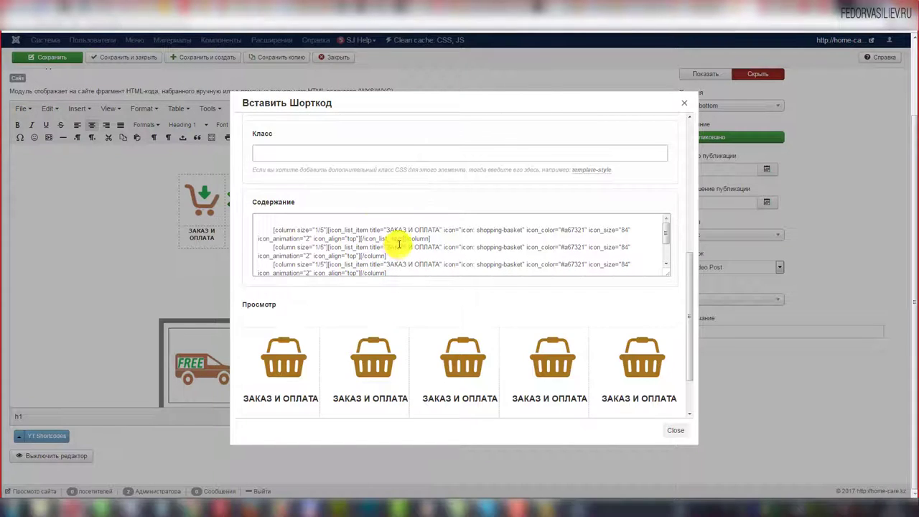
left_click_drag(405, 237, 364, 239)
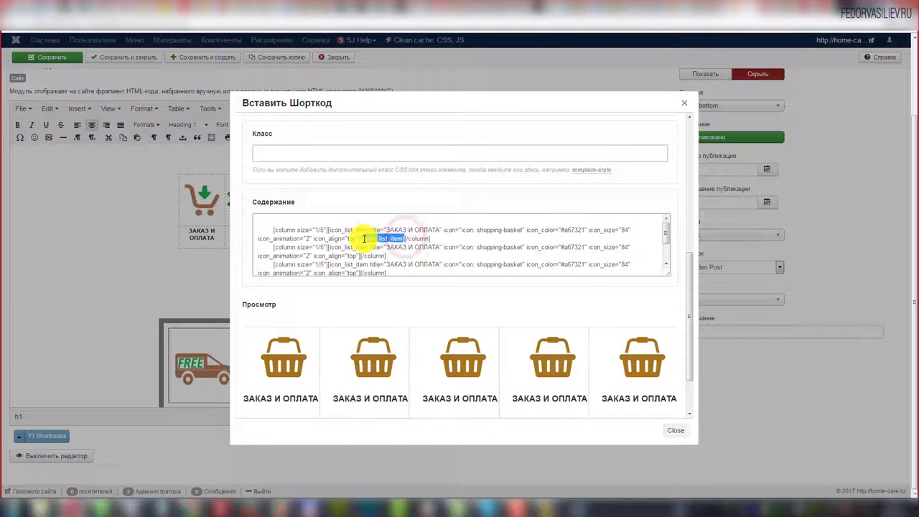
key("Delete")
scroll(379, 333, "down", 2)
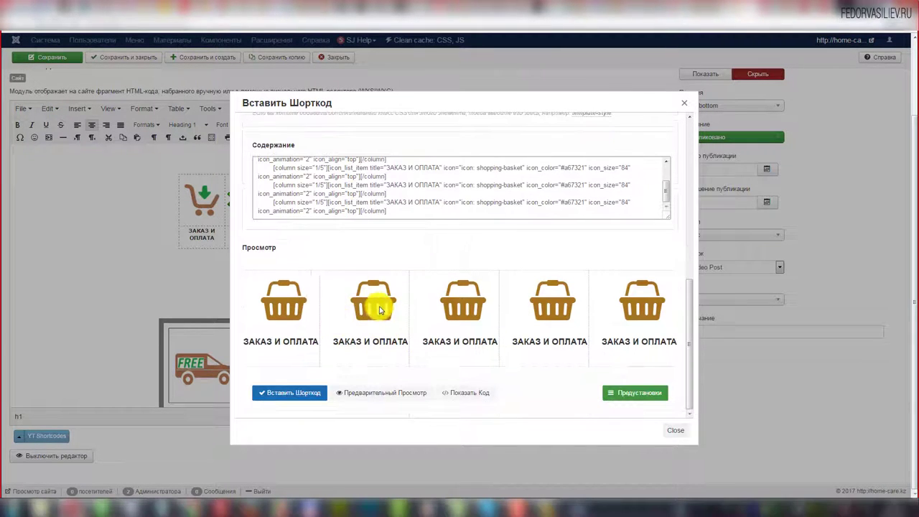
- Save the current five-column basket row settings as a new preset named 2
left_click(650, 394)
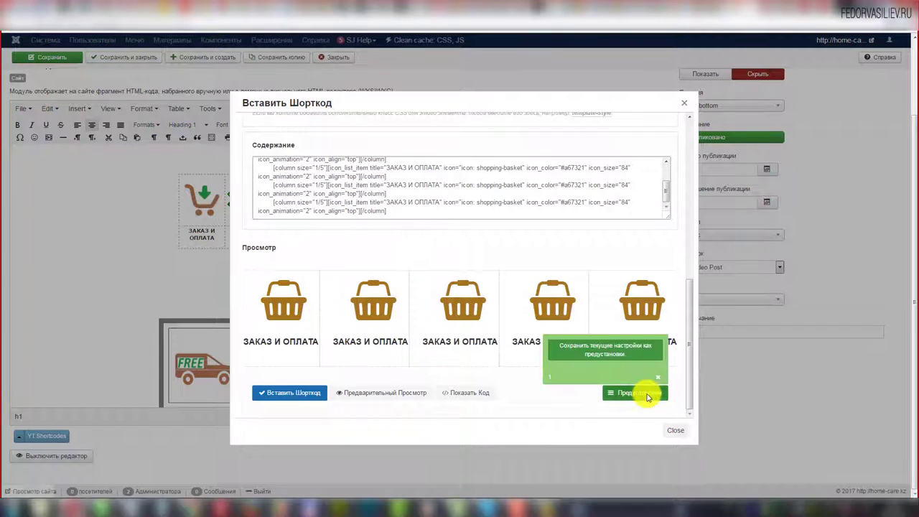
left_click(592, 352)
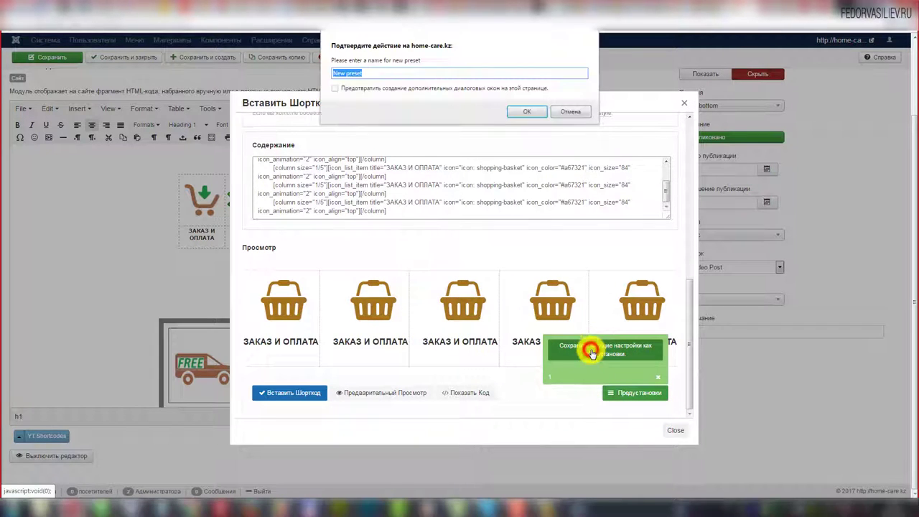
type("1")
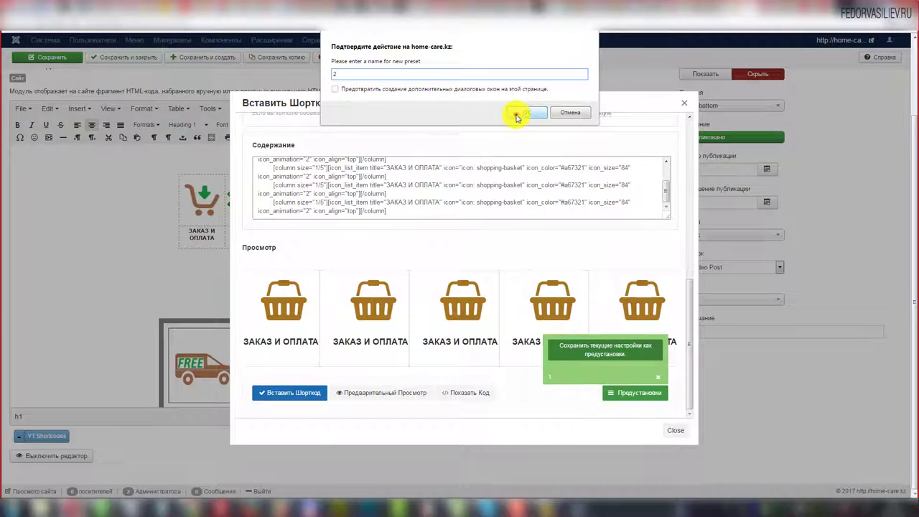
left_click(517, 112)
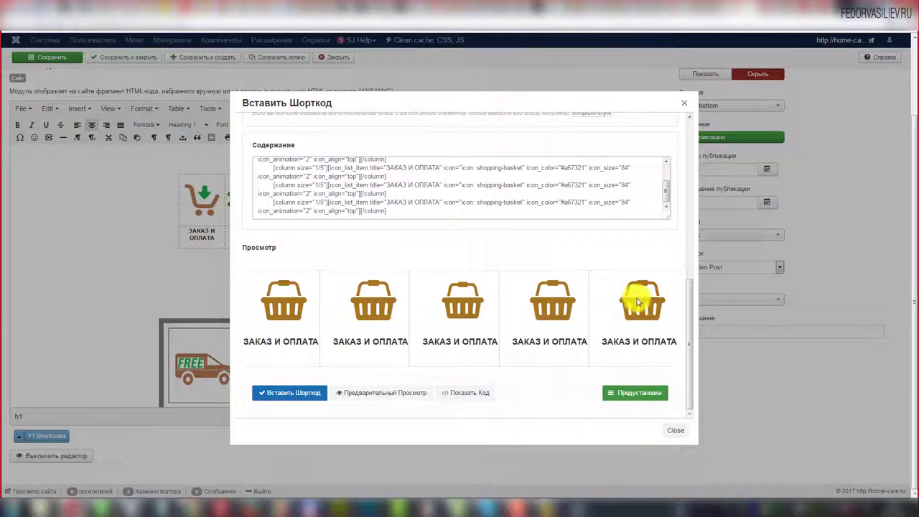
- Insert the five-column ЗАКАЗ И ОПЛАТА row shortcode into the article text and check its code through the closing [/row] tag
left_click(289, 394)
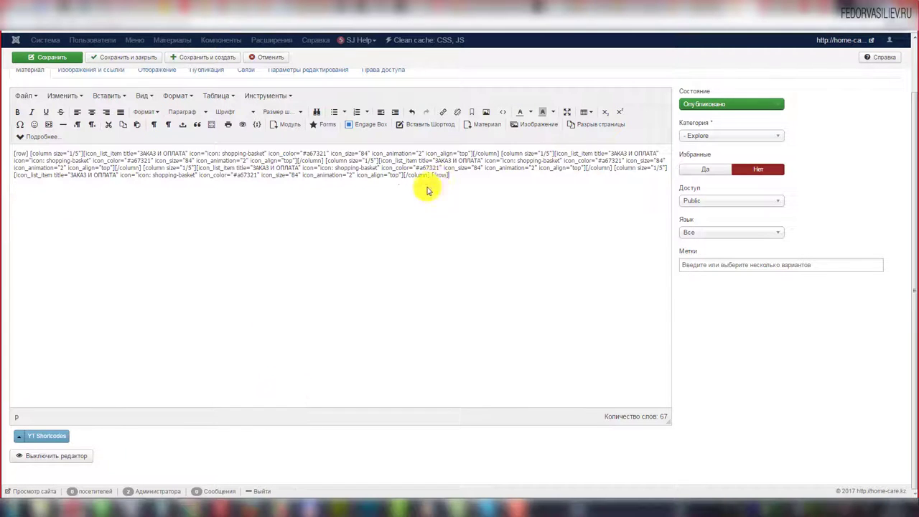
triple_click(461, 175)
left_click(406, 194)
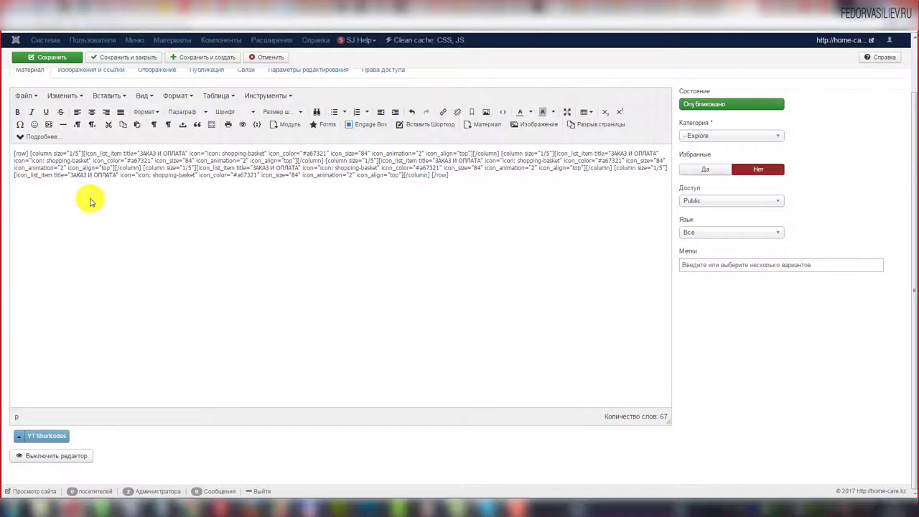
scroll(216, 234, "up", 2)
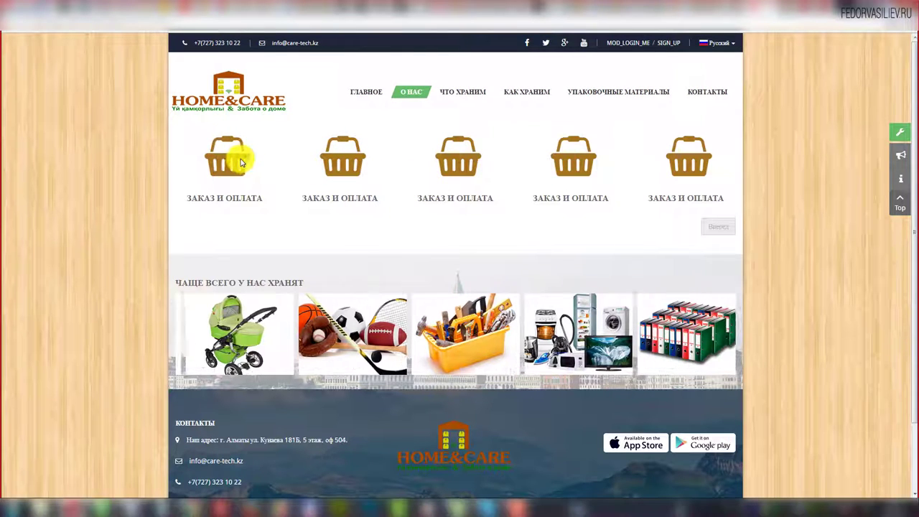
- Inspect the published О НАС page in the Galaxy S5 mobile view, check how the basket columns stack, and close the developer tools
right_click(401, 258)
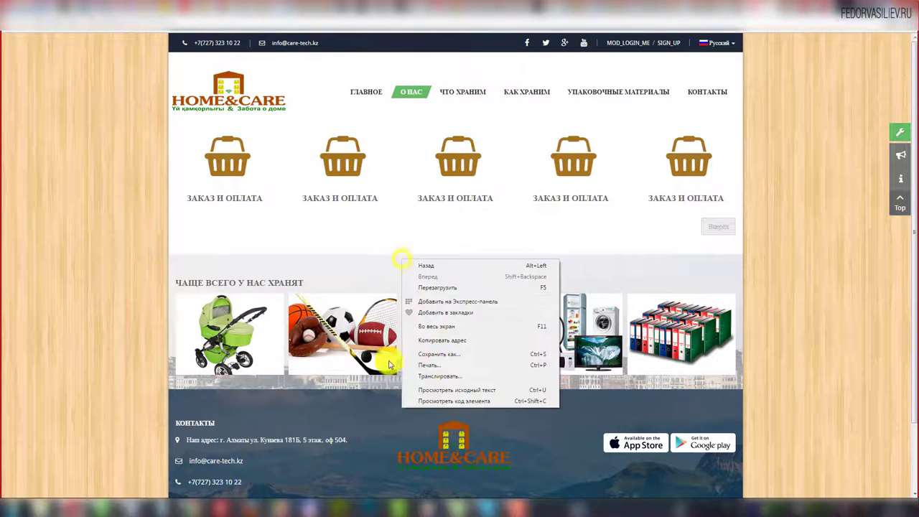
left_click(425, 401)
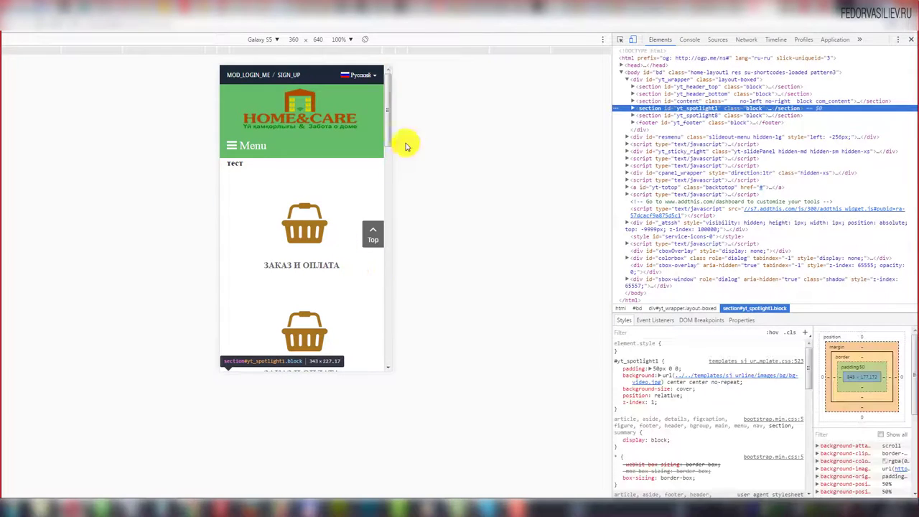
left_click(380, 132)
left_click_drag(391, 128, 389, 148)
scroll(312, 226, "down", 5)
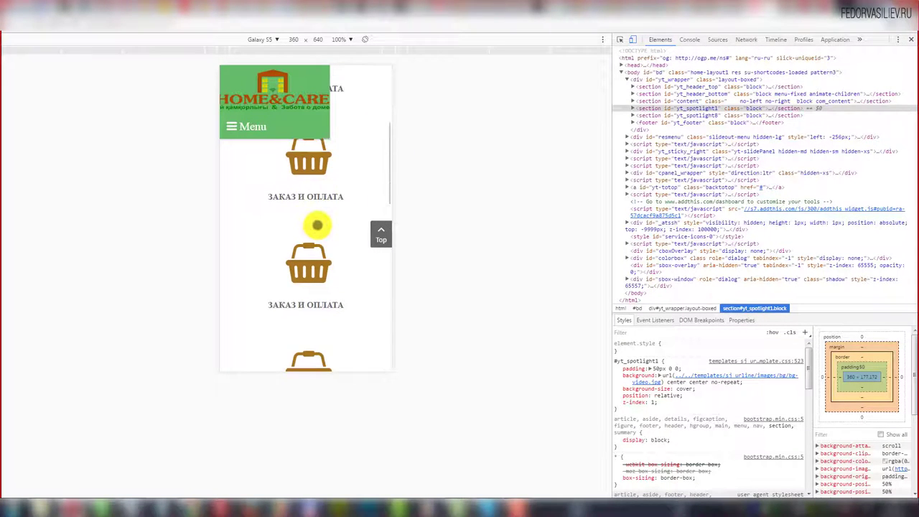
scroll(318, 256, "up", 5)
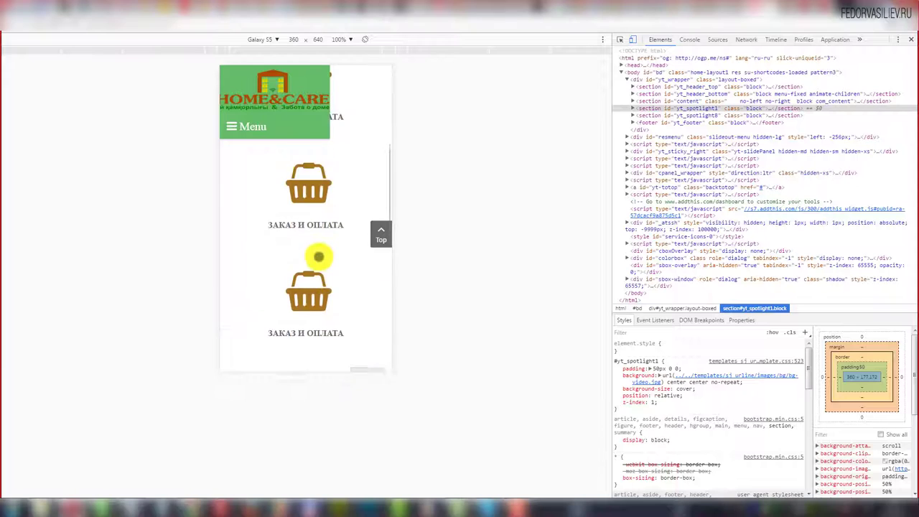
scroll(314, 266, "up", 1)
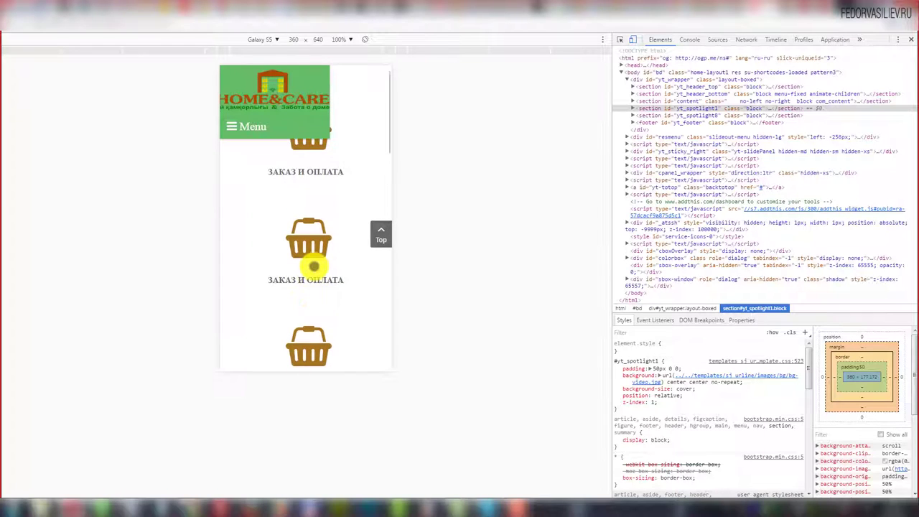
scroll(314, 266, "up", 2)
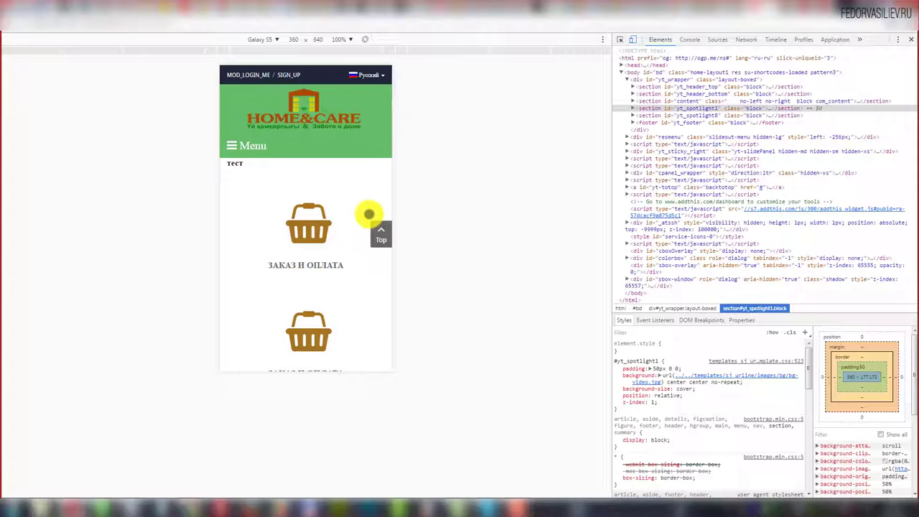
left_click(909, 40)
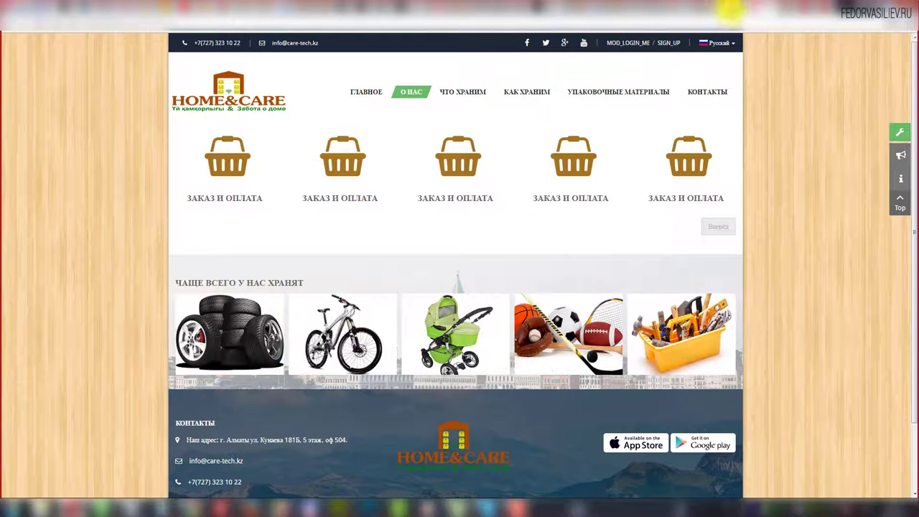
- Switch back to the Joomla administration, open the тест article and delete the whole [row] shortcode from its text
left_click(729, 10)
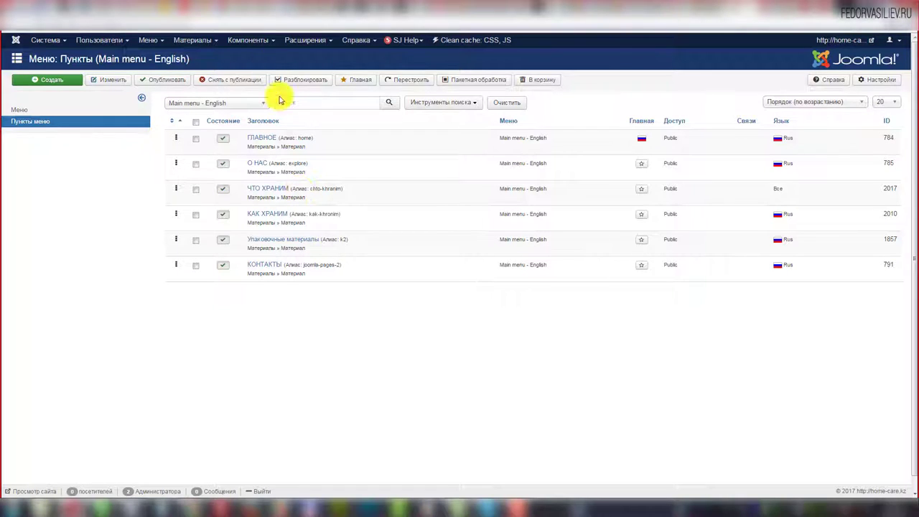
left_click(261, 40)
left_click(306, 40)
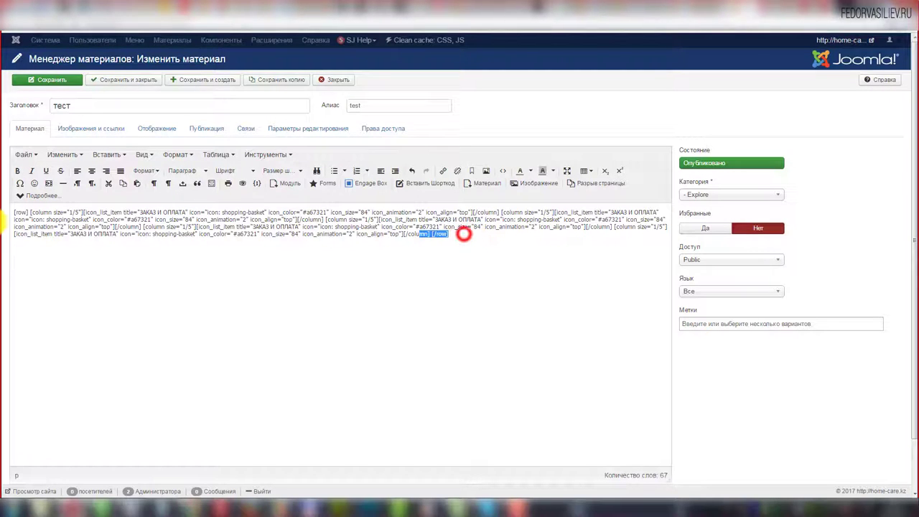
left_click_drag(464, 234, 2, 208)
key("Delete")
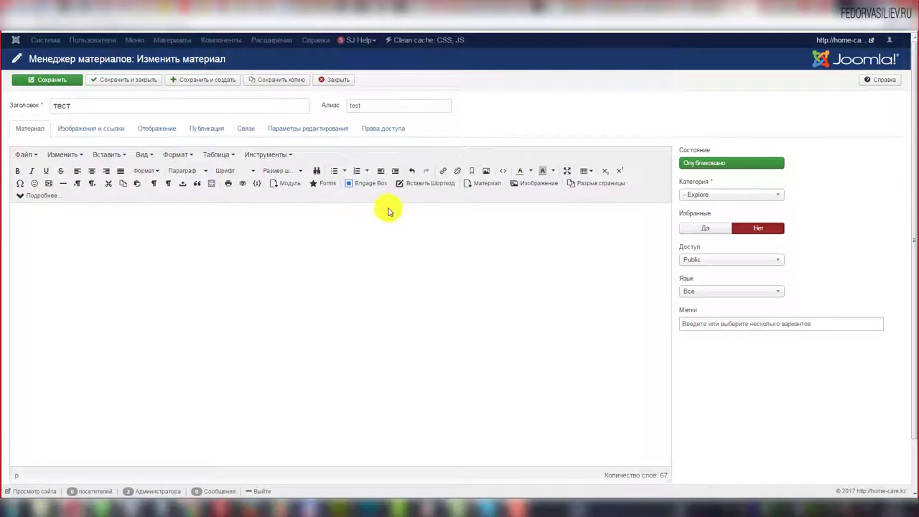
left_click(427, 184)
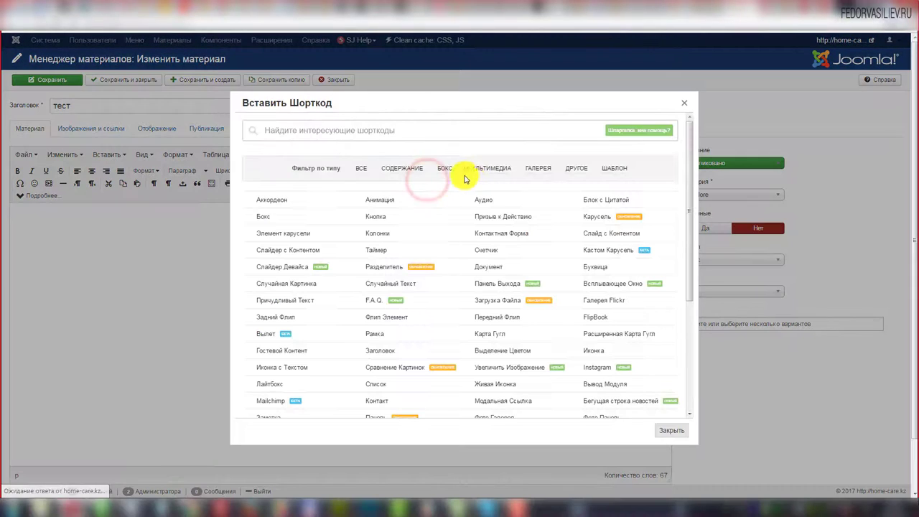
scroll(336, 298, "down", 3)
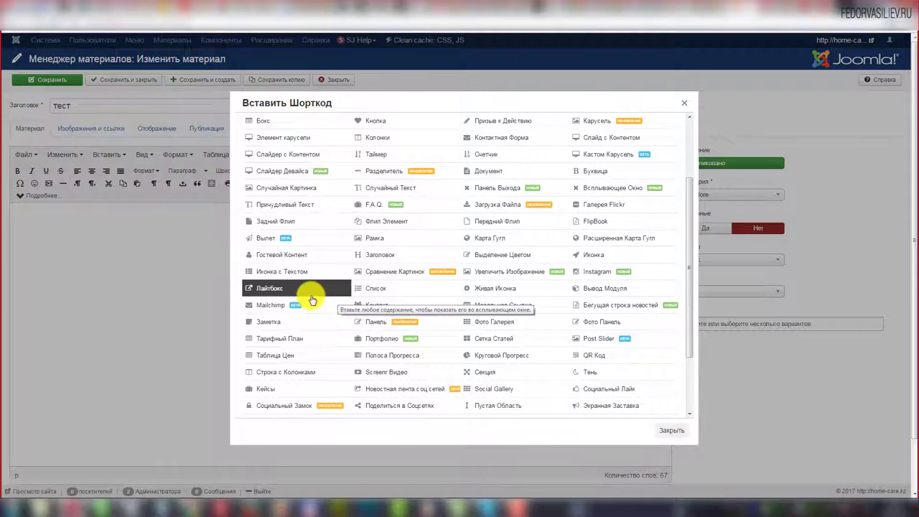
left_click(271, 271)
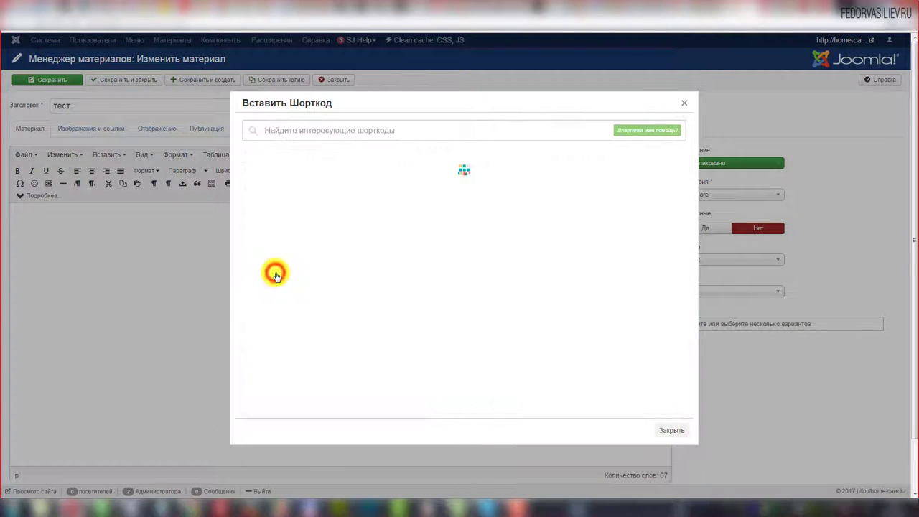
scroll(377, 335, "down", 15)
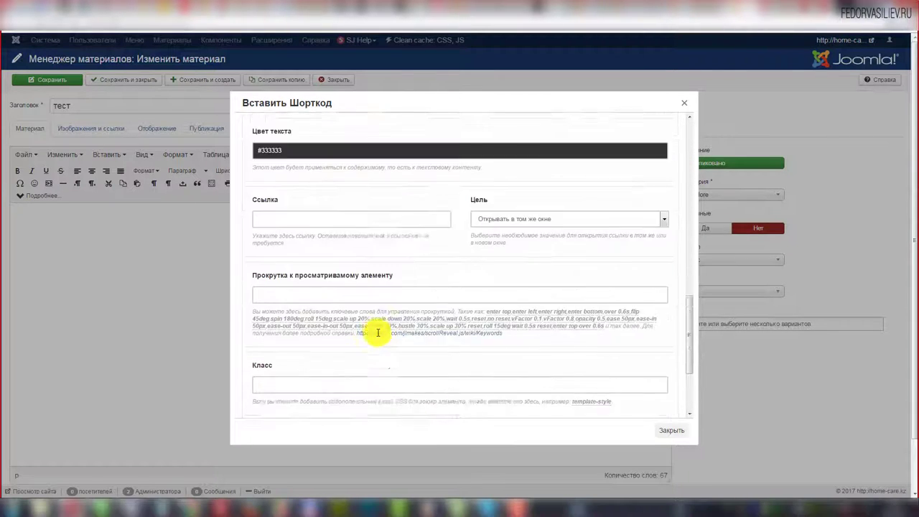
left_click(374, 336)
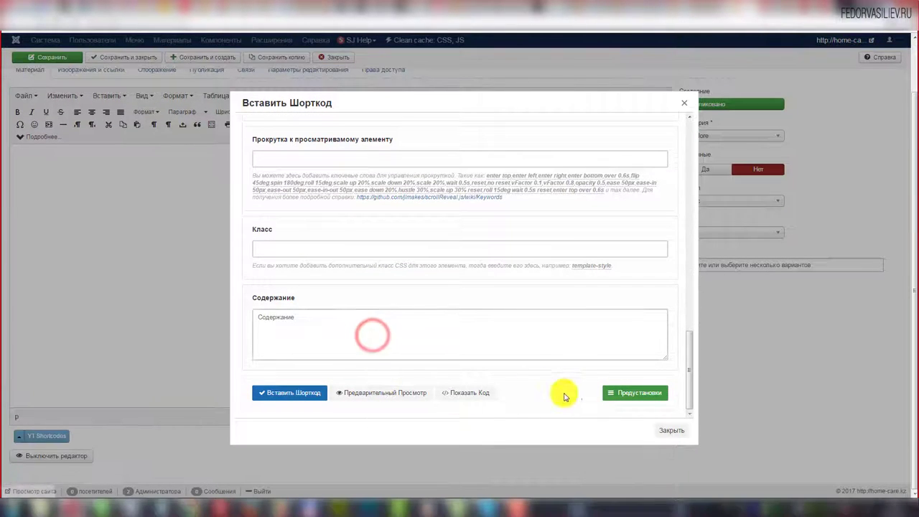
left_click(627, 398)
left_click(671, 431)
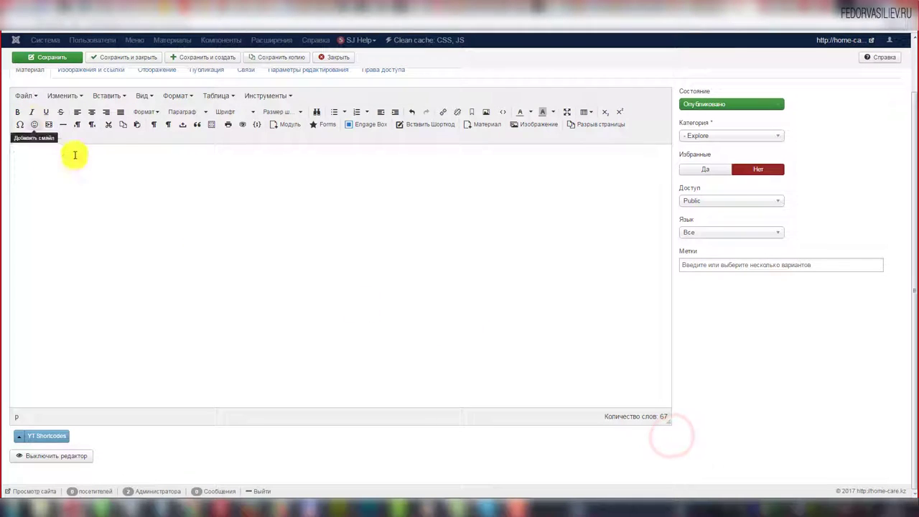
- Open the Иконка с Текстом shortcode settings from the article editor and preview the shortcode with its default values
left_click(422, 125)
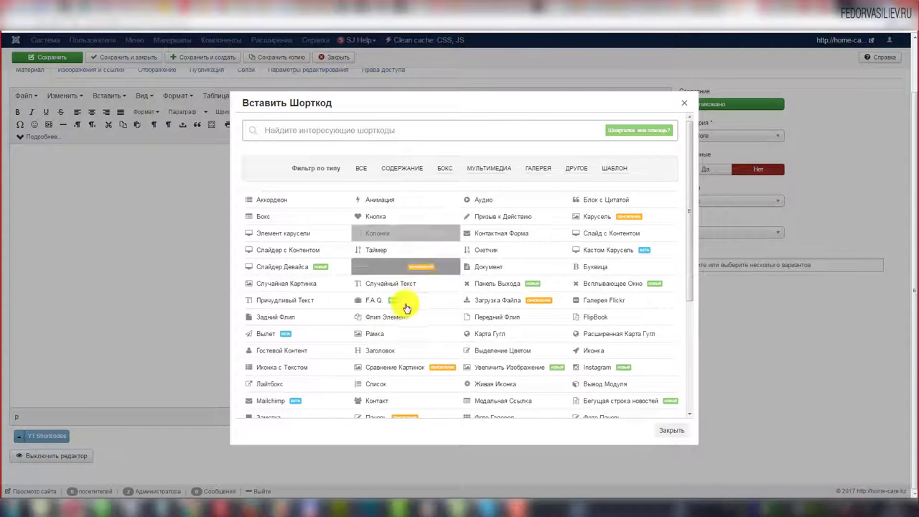
scroll(336, 325, "down", 1)
left_click(296, 274)
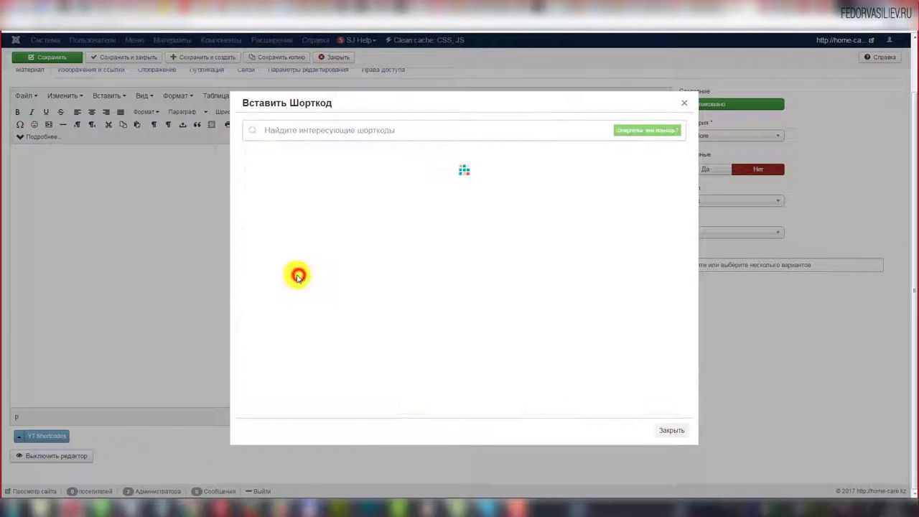
scroll(295, 287, "down", 15)
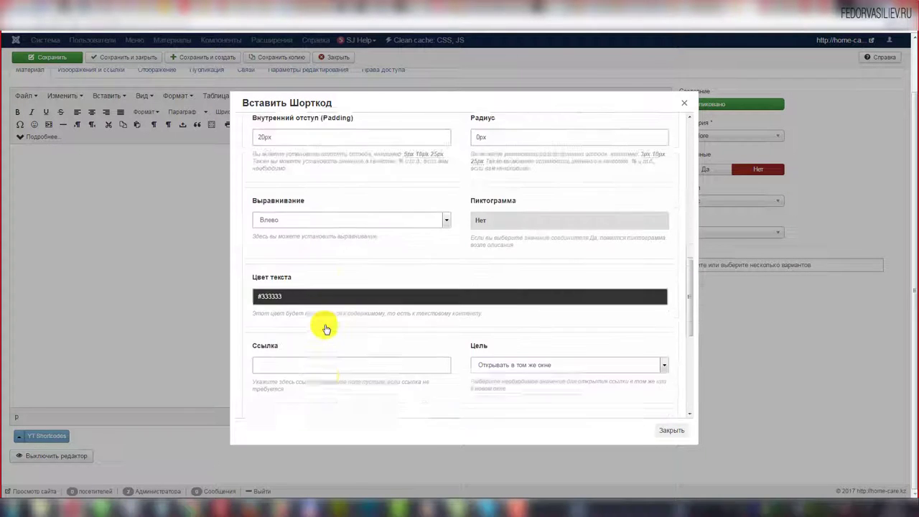
left_click(377, 391)
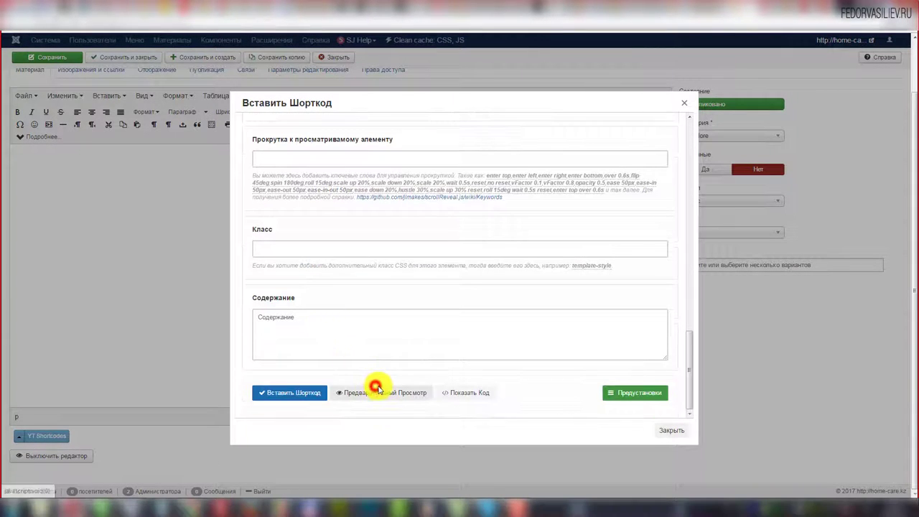
- Examine the Иконка с Текстом settings, from heading, icon, animation, border and shadow to the Ссылка field and the Цель options
scroll(336, 269, "up", 10)
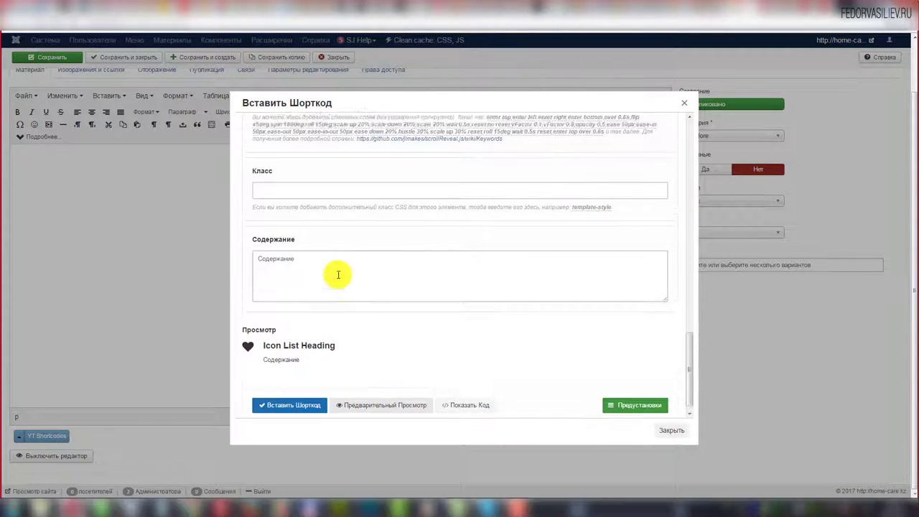
scroll(330, 248, "up", 1)
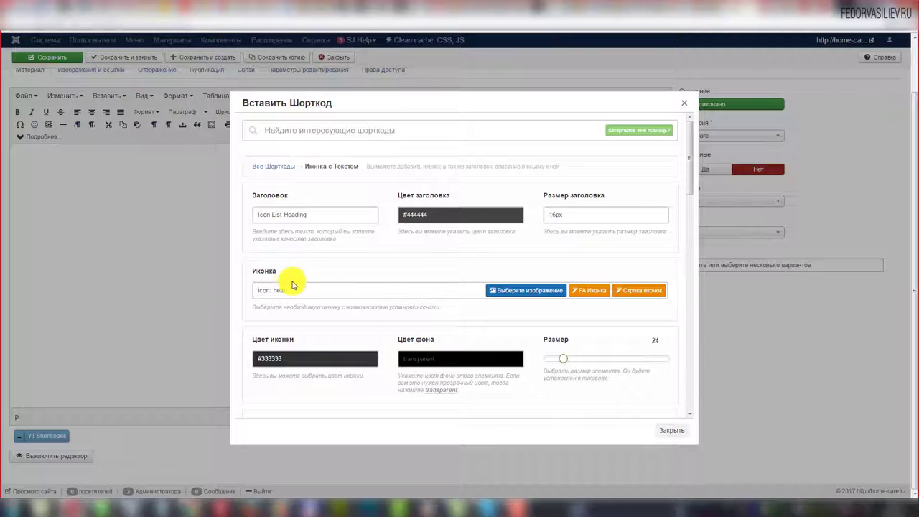
scroll(369, 282, "down", 3)
scroll(374, 287, "down", 4)
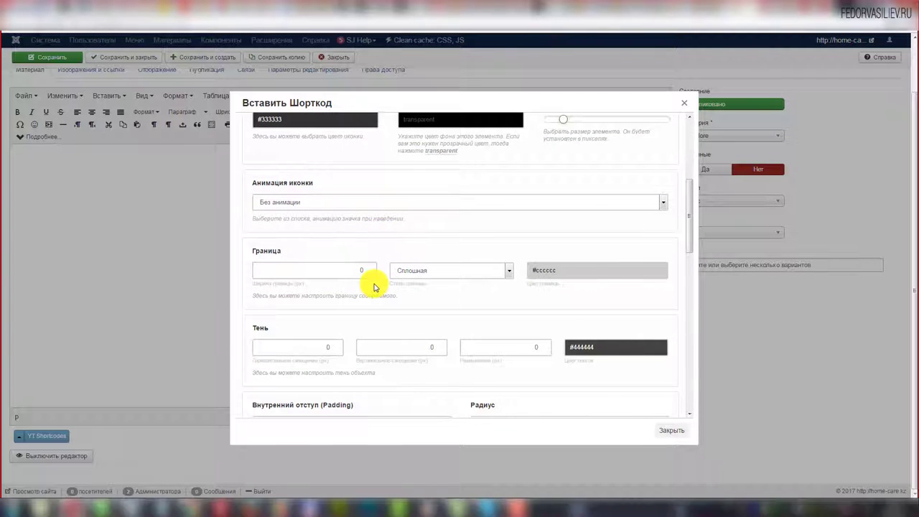
scroll(373, 287, "down", 3)
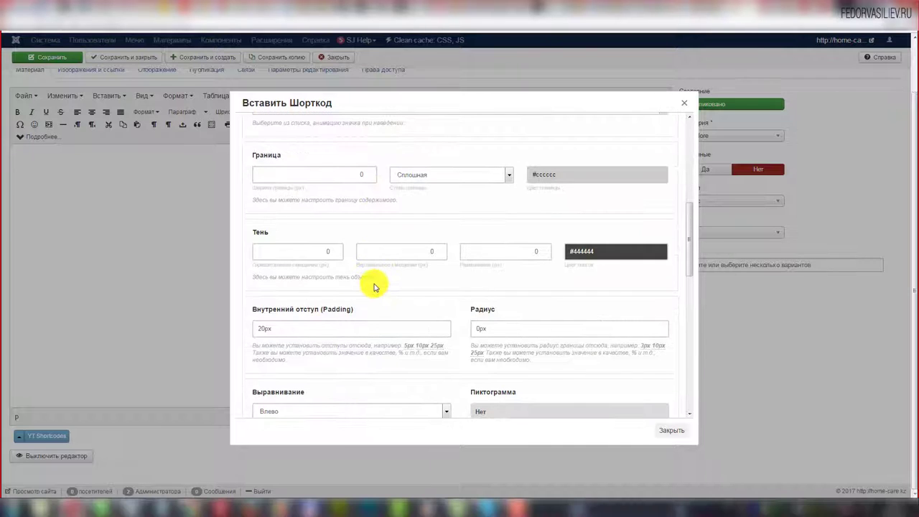
scroll(374, 287, "down", 8)
left_click(304, 268)
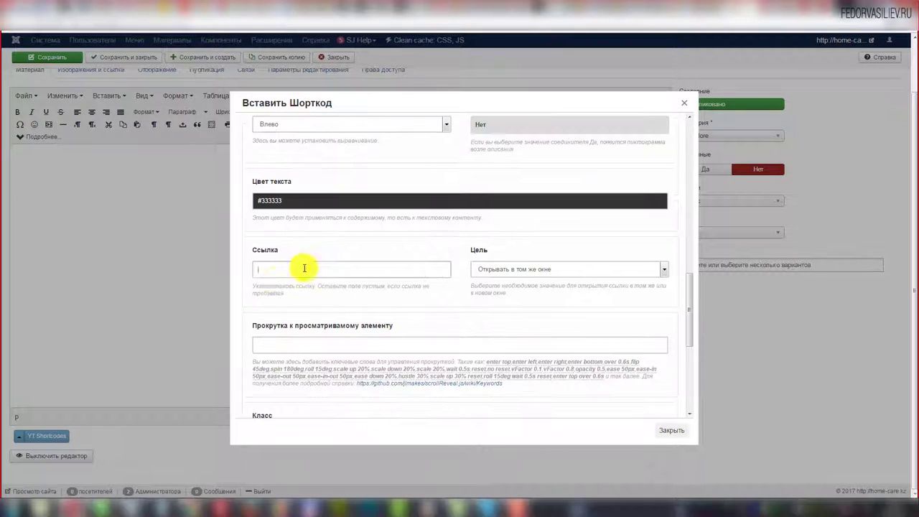
left_click(268, 249)
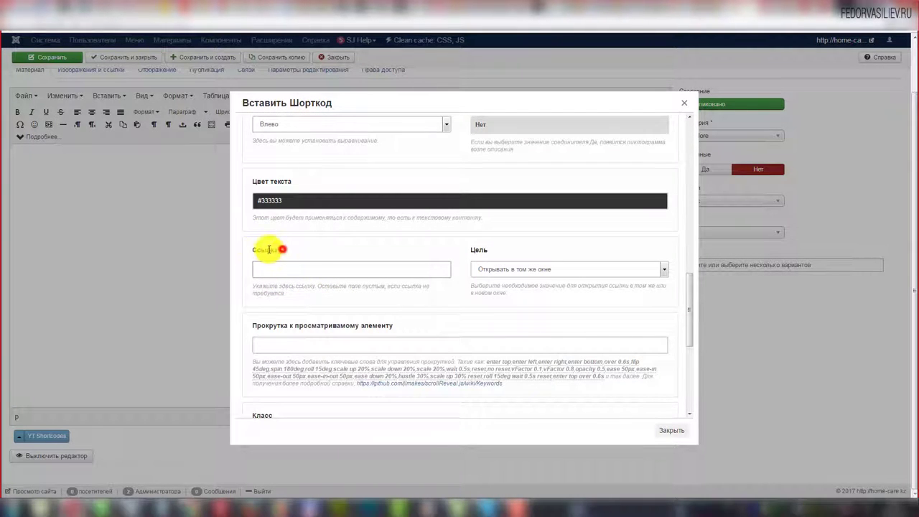
double_click(271, 249)
left_click(496, 272)
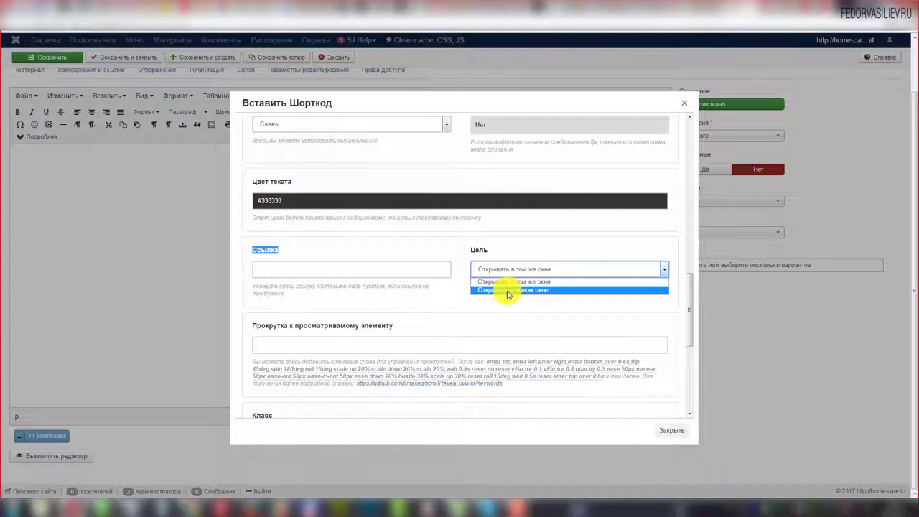
left_click(421, 268)
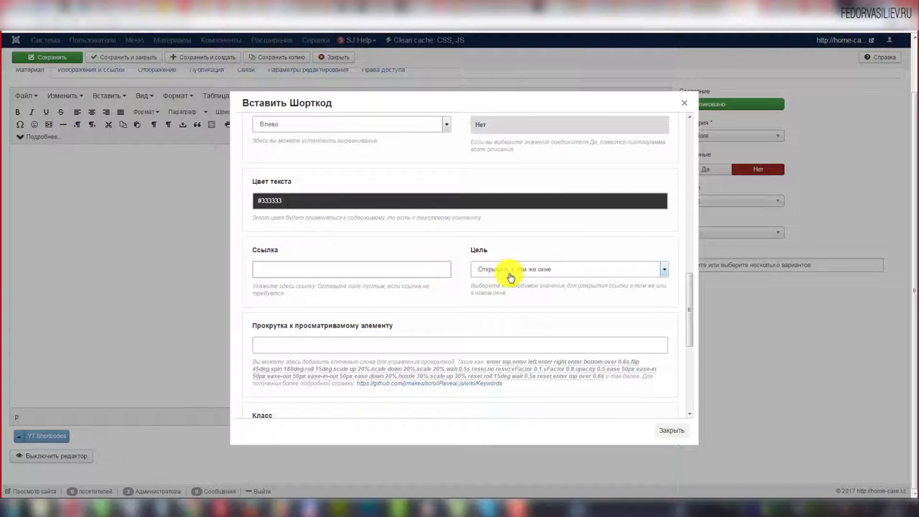
- Examine the Ссылка field and the remaining Иконка с Текстом settings down to Содержание and the preview, keeping the current Windows colour scheme
left_click(405, 269)
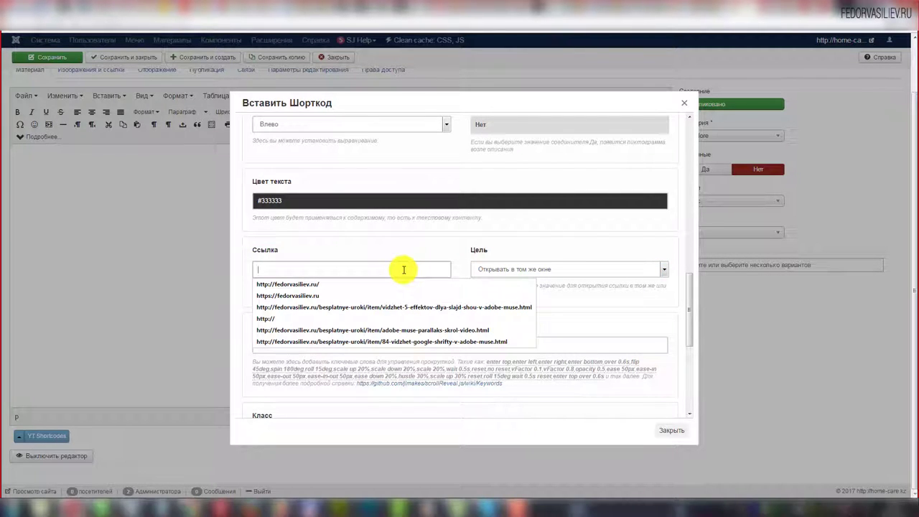
left_click(335, 267)
left_click(369, 242)
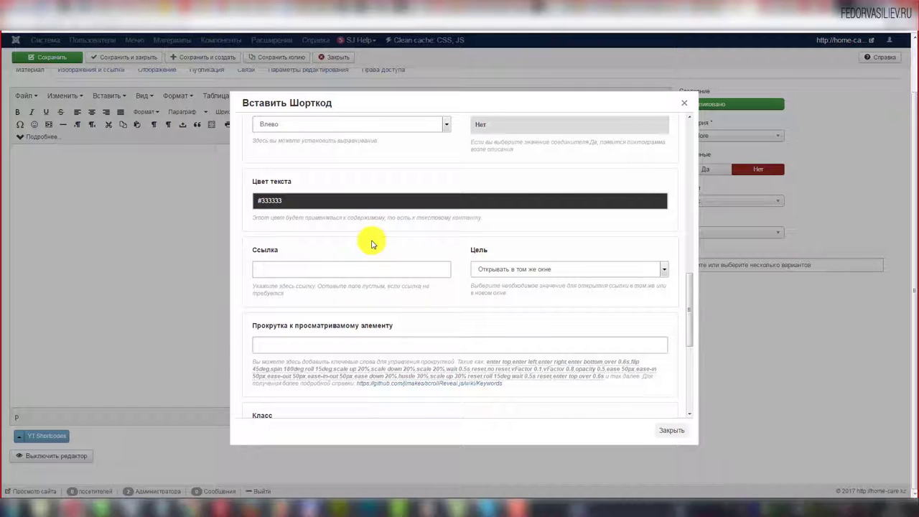
left_click(371, 267)
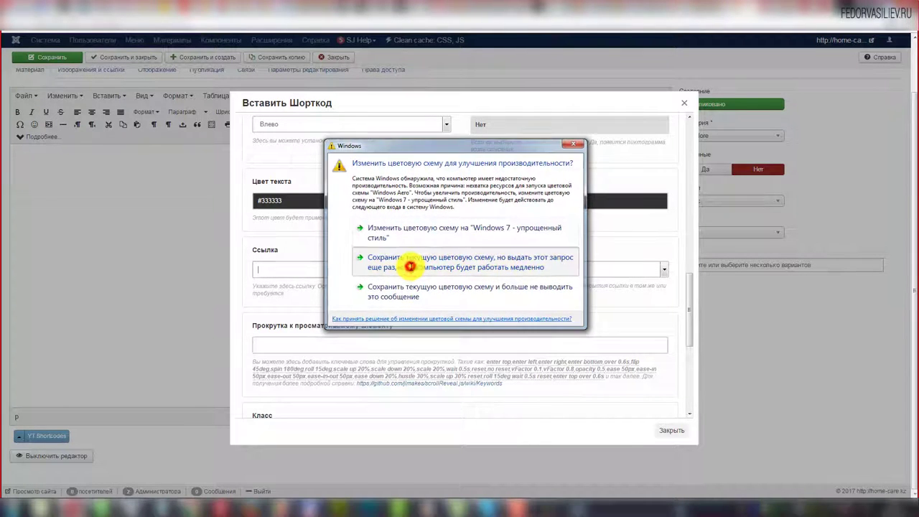
left_click(410, 266)
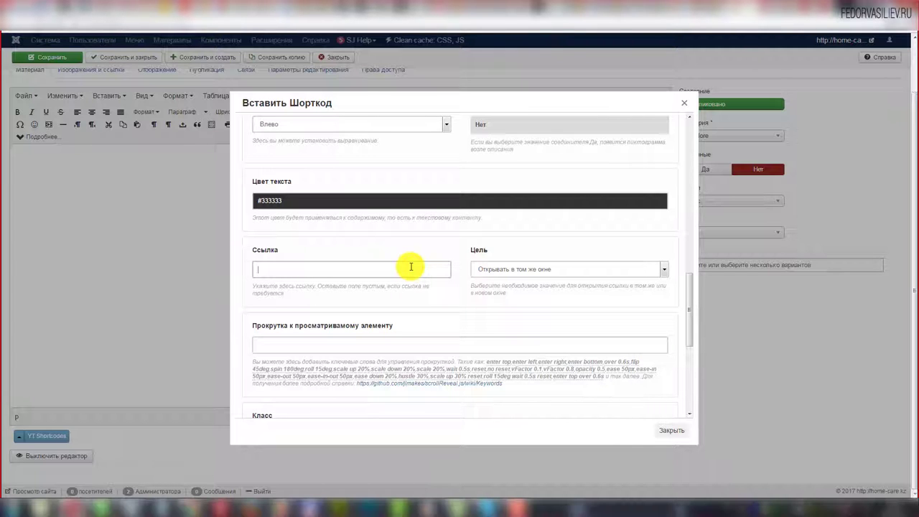
scroll(410, 266, "down", 5)
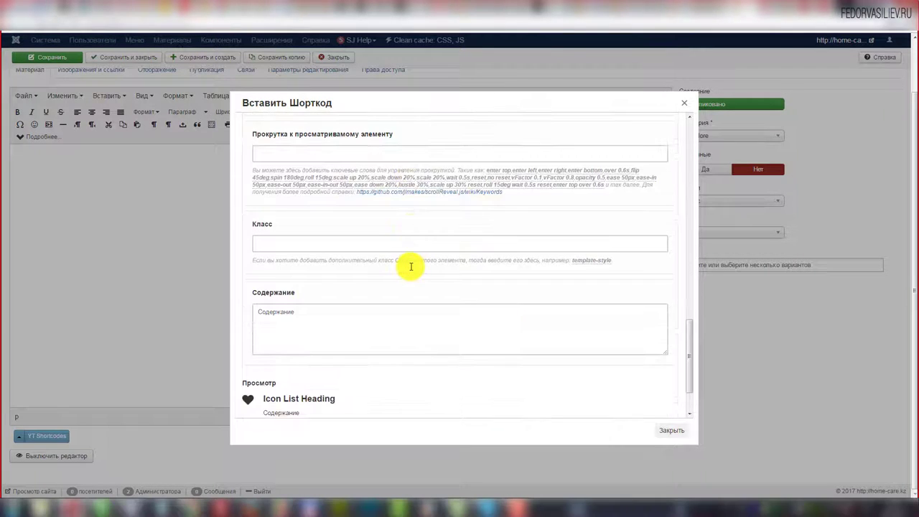
left_click(390, 340)
scroll(390, 340, "down", 2)
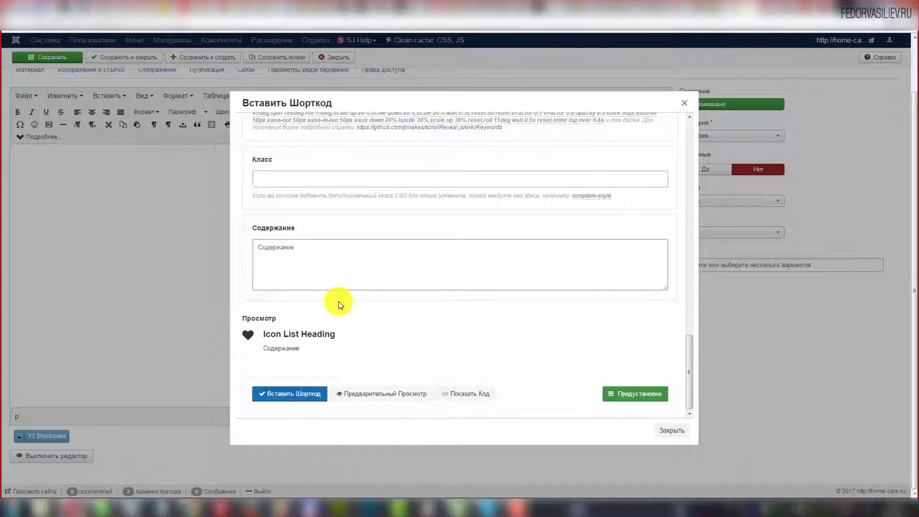
- Return to the full shortcode list and look through the available shortcodes, including Строка с Колонками
scroll(339, 306, "up", 15)
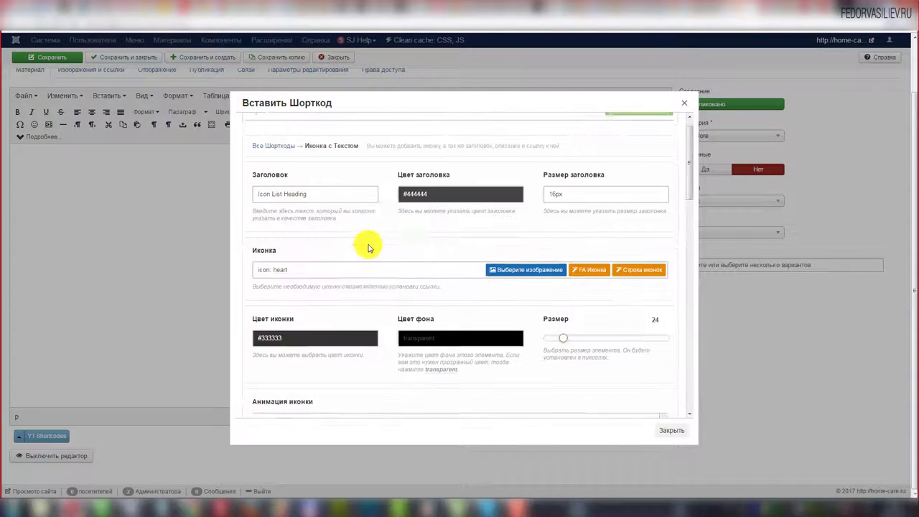
scroll(372, 215, "up", 3)
left_click(365, 137)
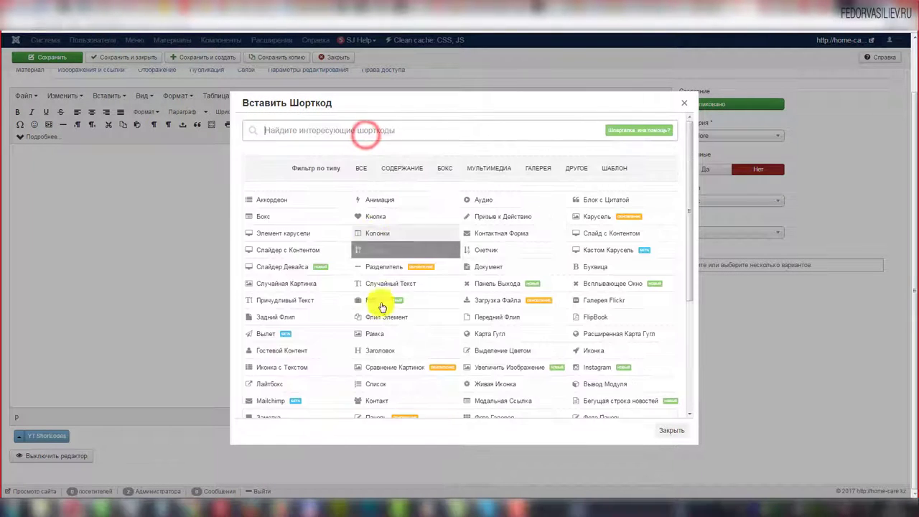
scroll(531, 352, "down", 3)
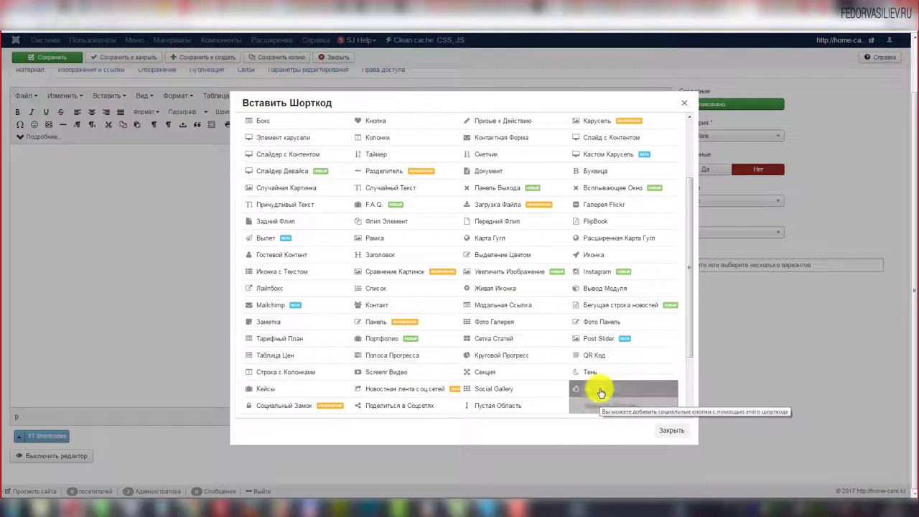
scroll(600, 392, "down", 3)
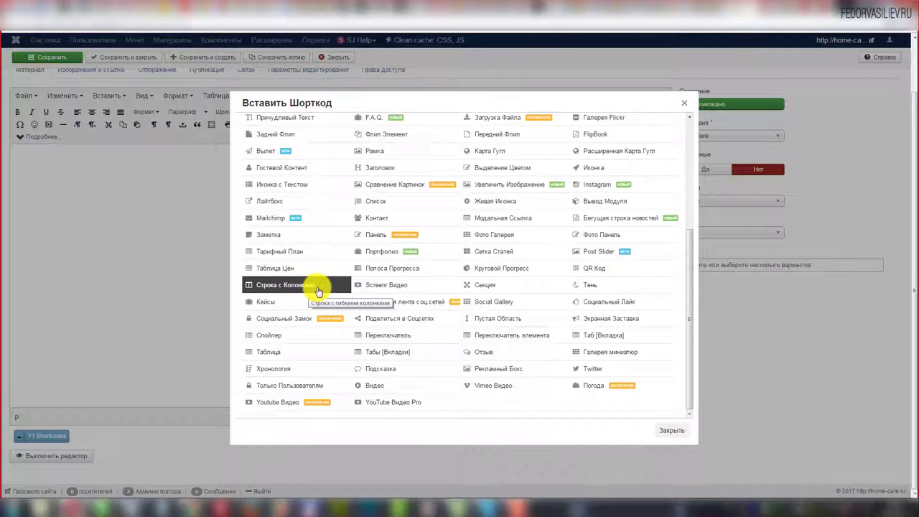
scroll(321, 289, "up", 5)
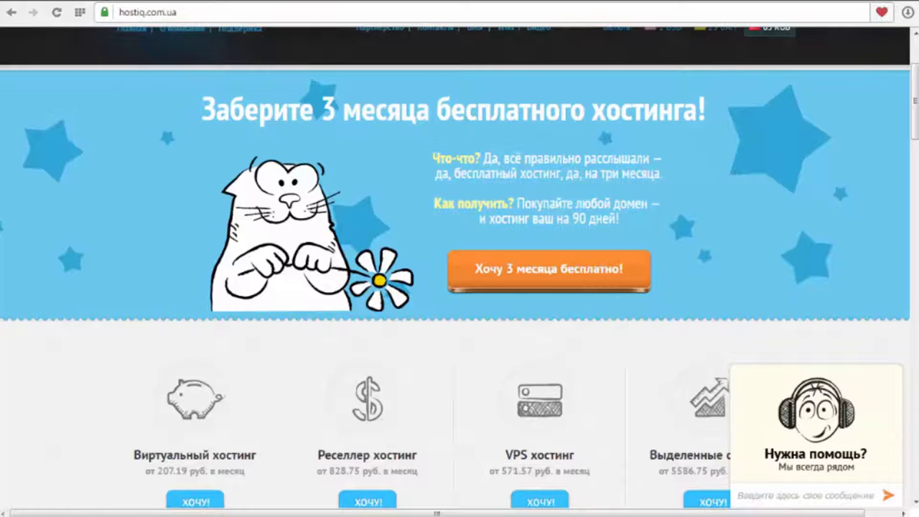
- Open the support chat form on the hostiq.com.ua hosting page, look at it and minimise it
left_click(809, 456)
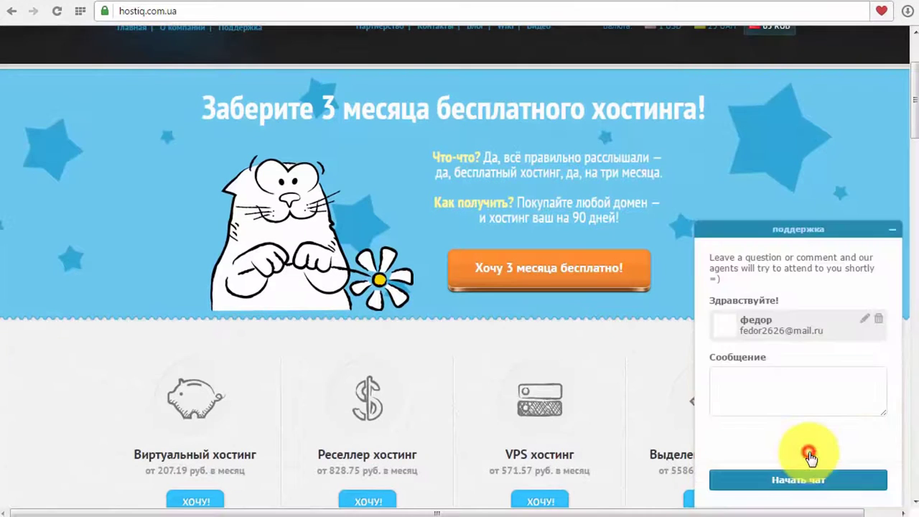
left_click(892, 229)
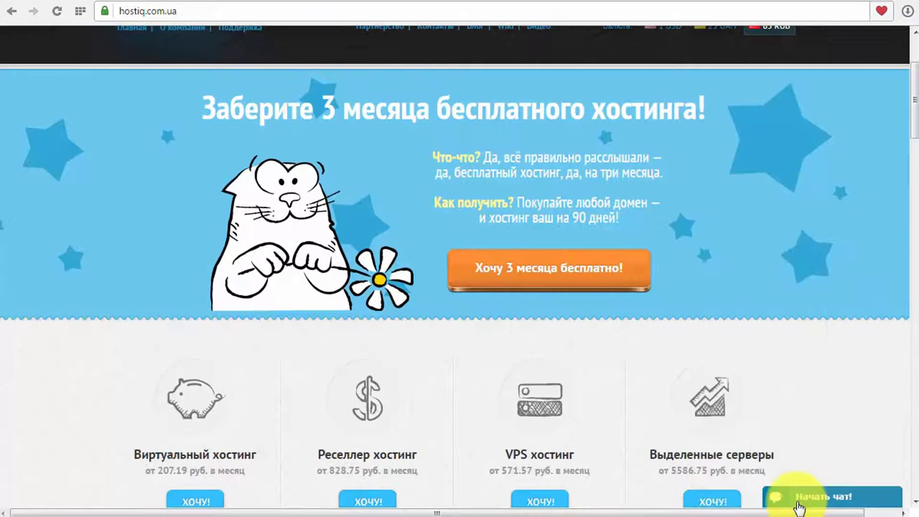